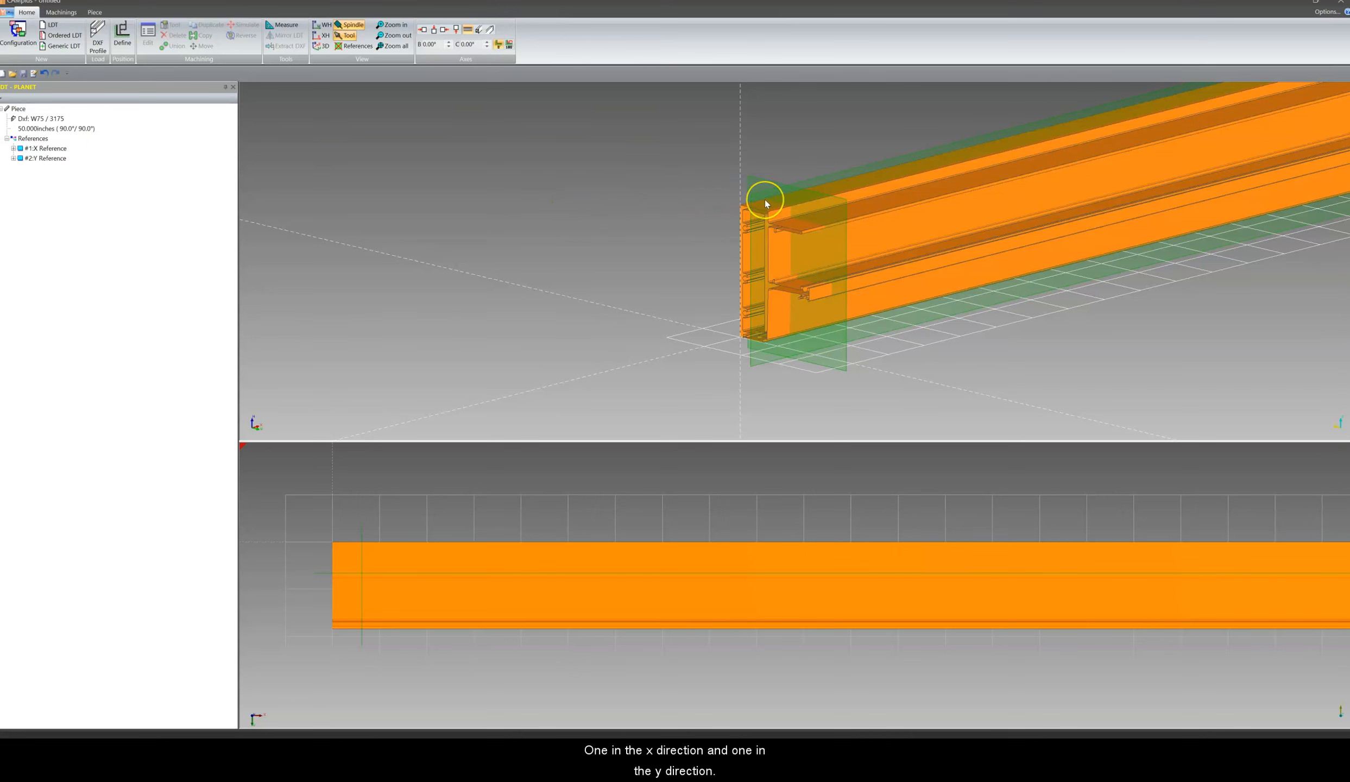
Step: Start a Blade machining with width 5.25 and height 1.5, and set its figure versus to Default
scroll(682, 211, up, 5)
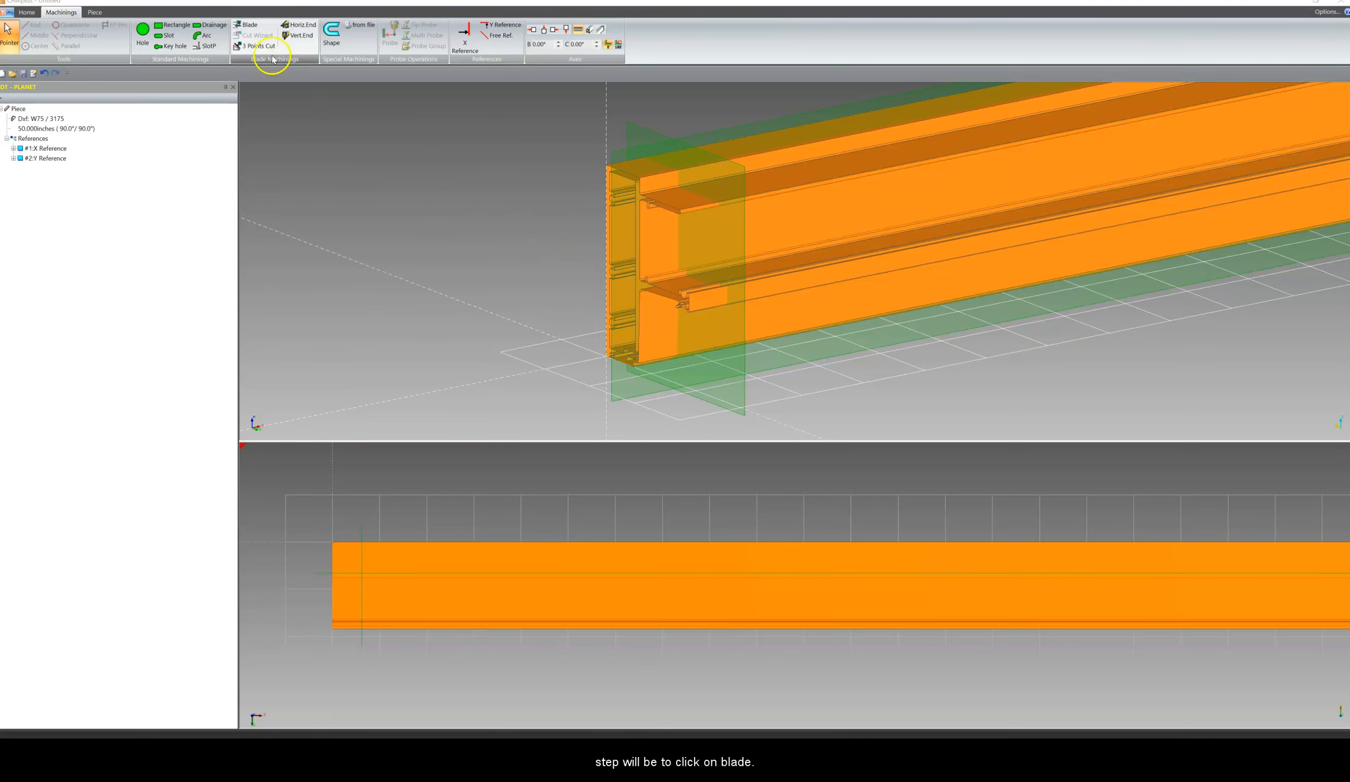
click(249, 27)
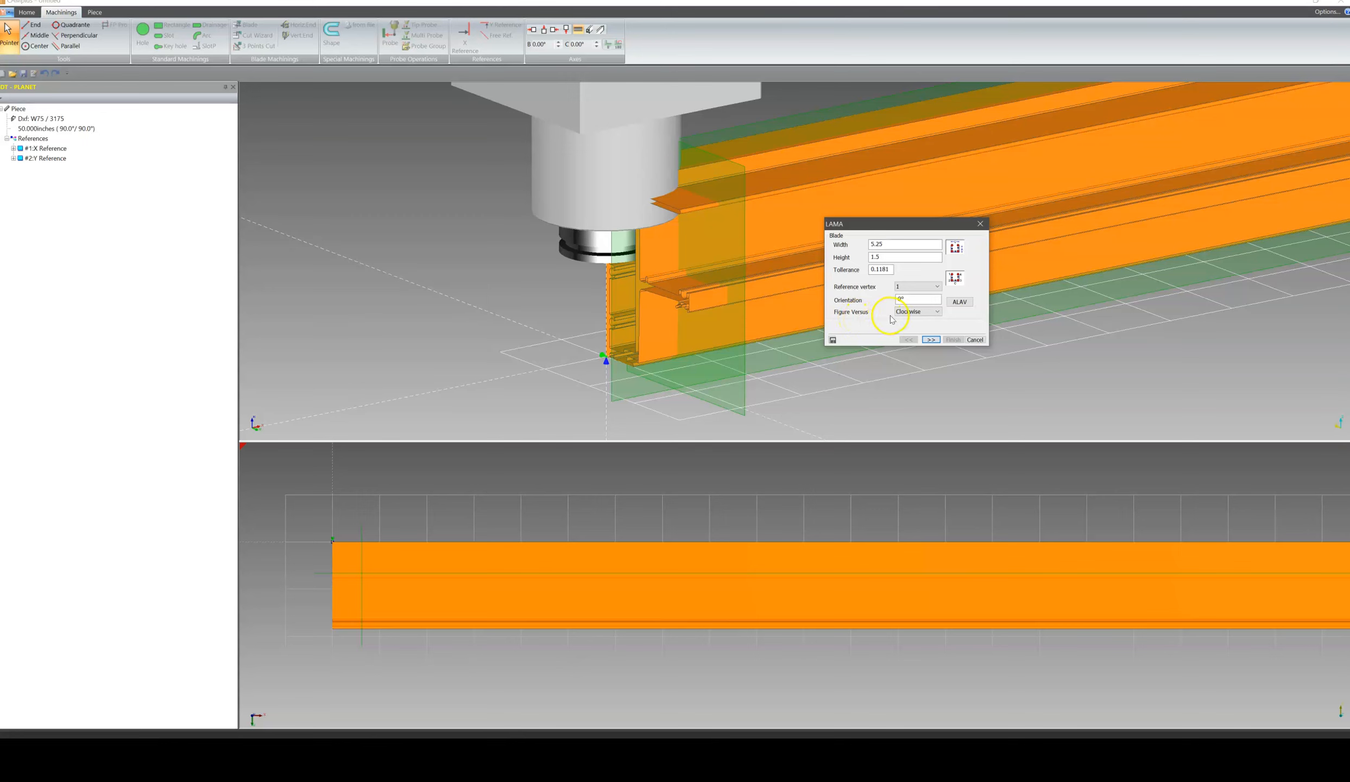
click(915, 313)
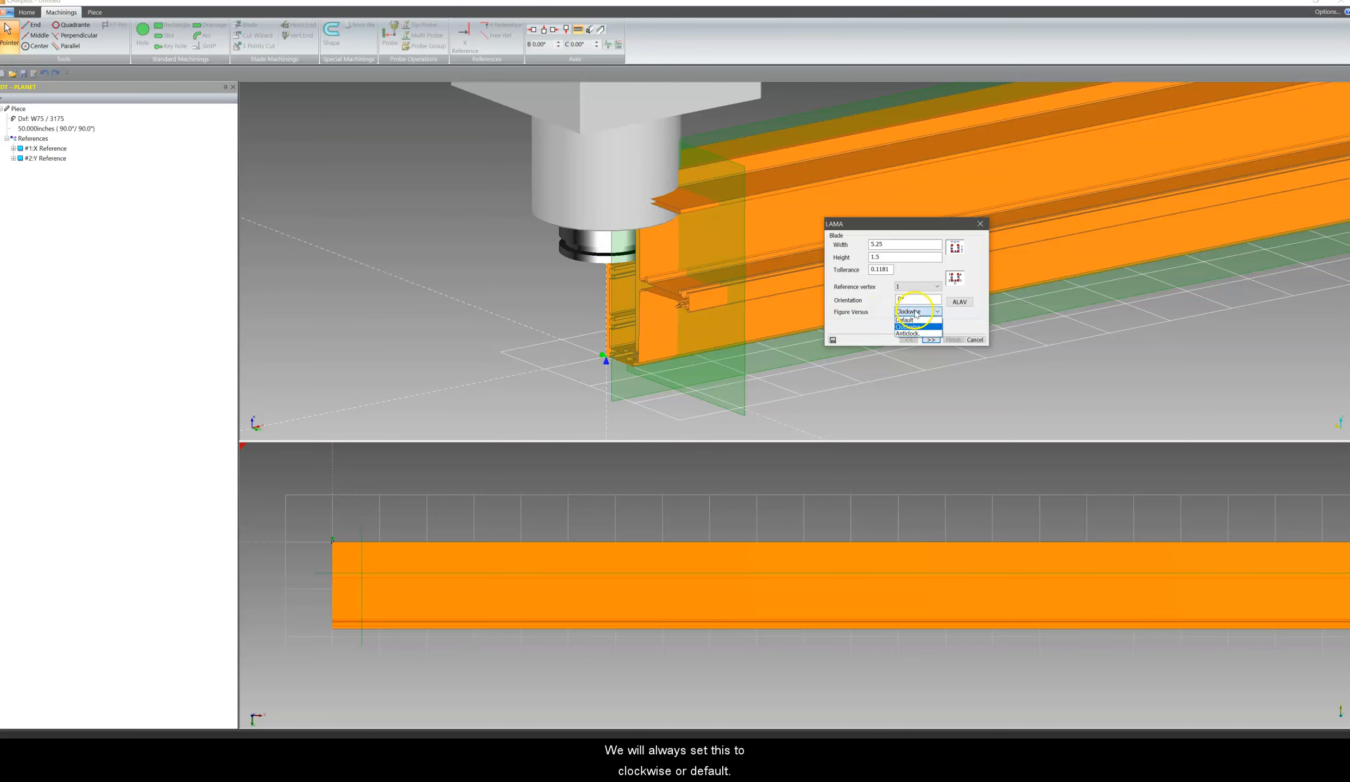
click(913, 320)
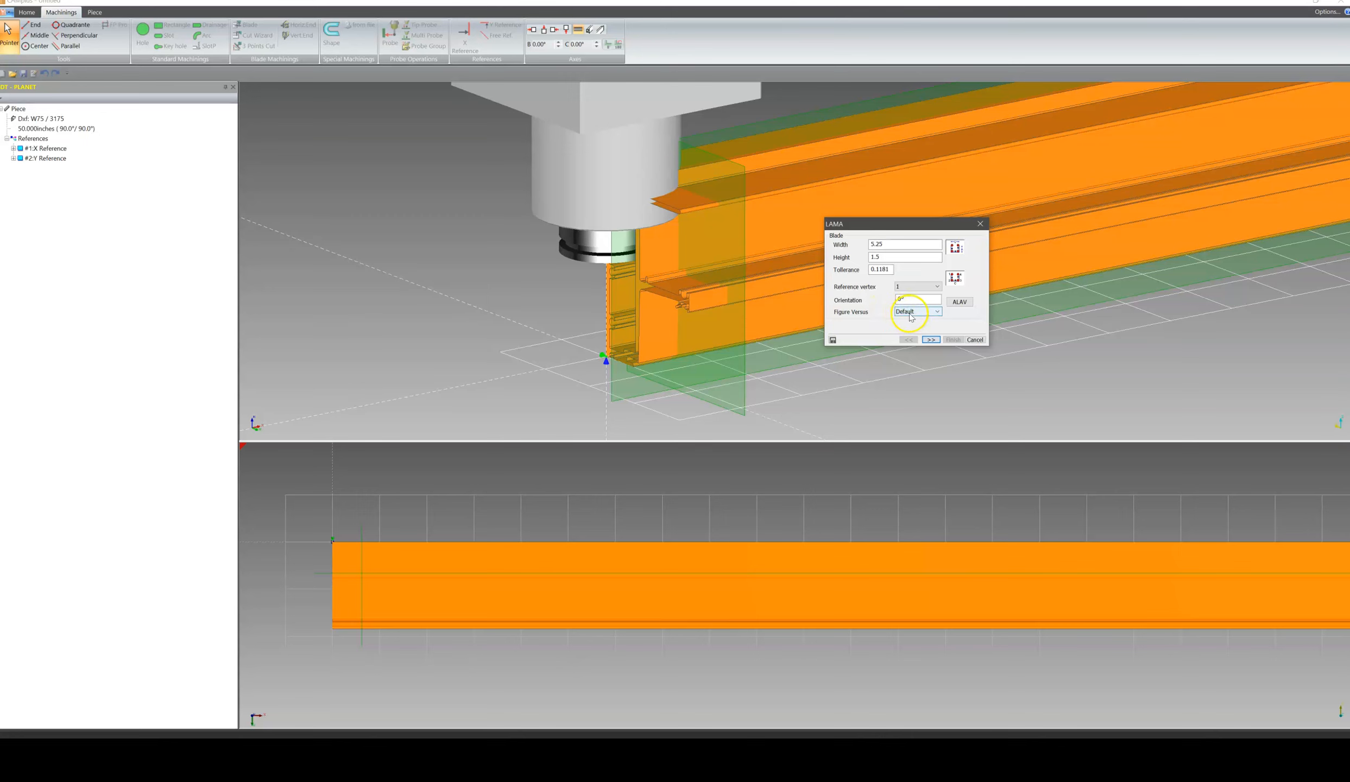
click(930, 339)
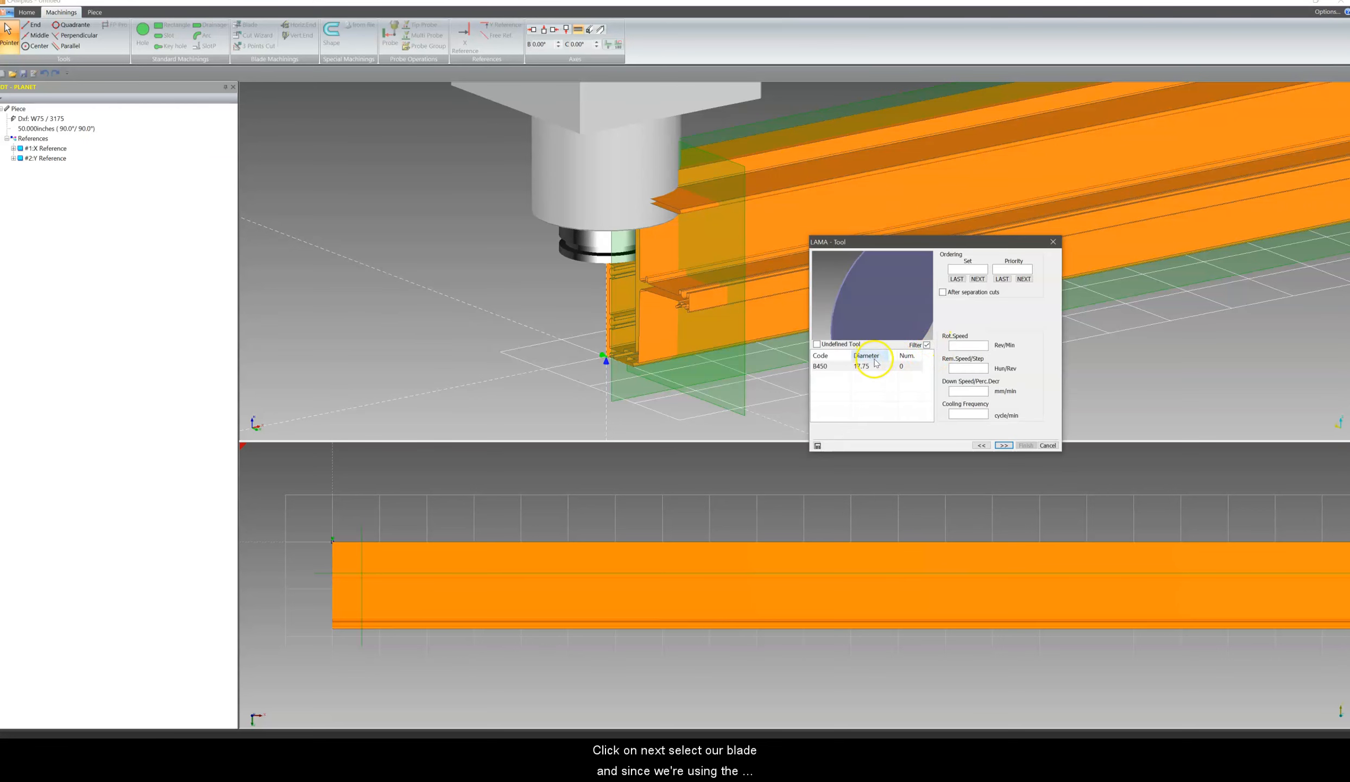
Step: Assign blade tool B450 to the machining, enable the after separation cuts option, and continue to the WHX quotes
click(831, 367)
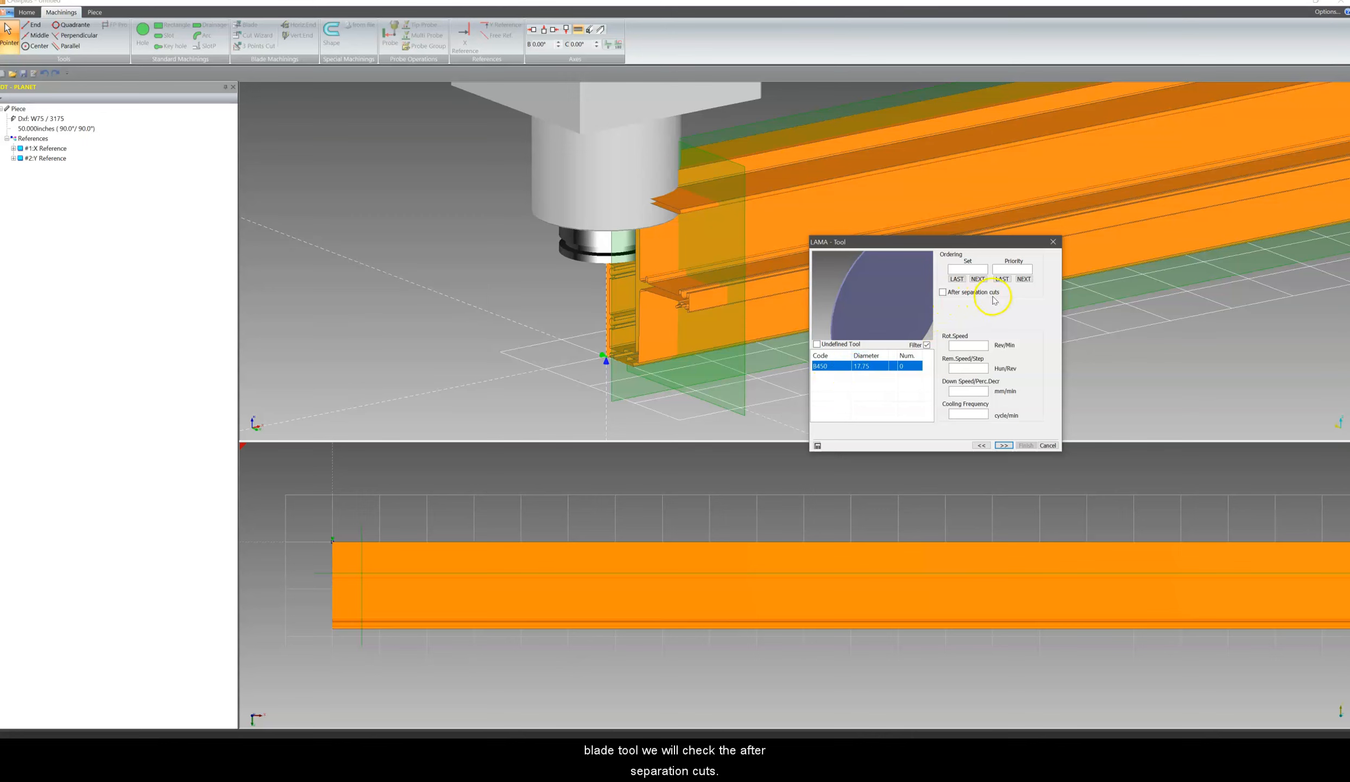
click(943, 292)
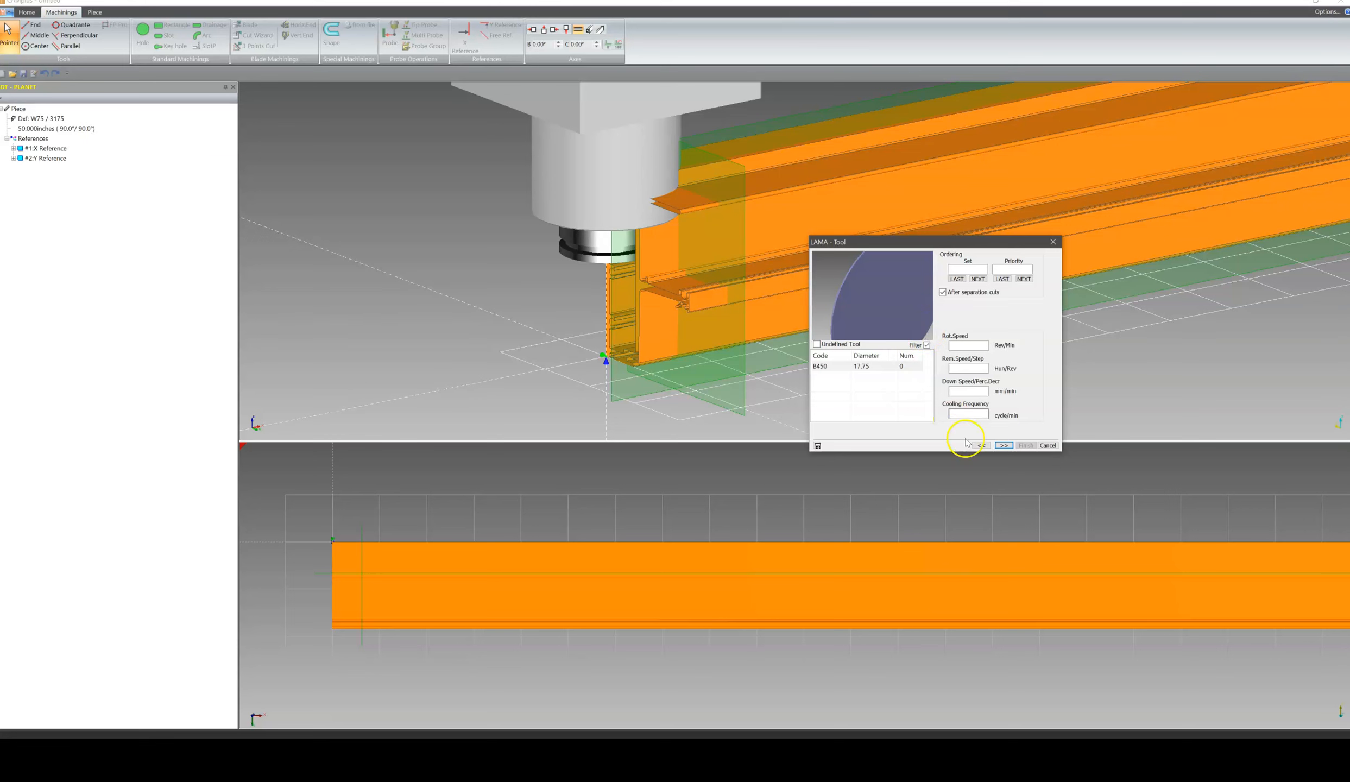
click(1002, 445)
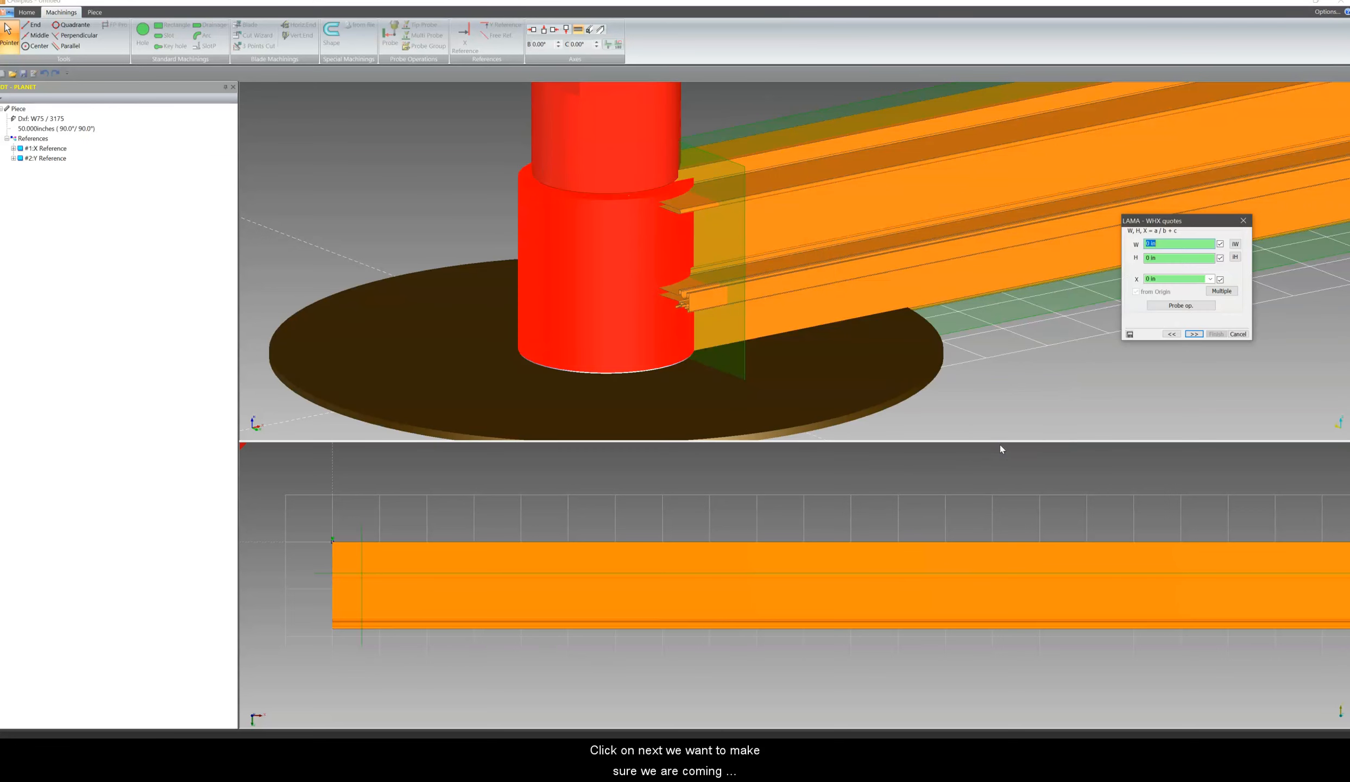
Step: Set the blade's approach to the start end of the profile with B at 90°, and return to the tool settings
click(533, 31)
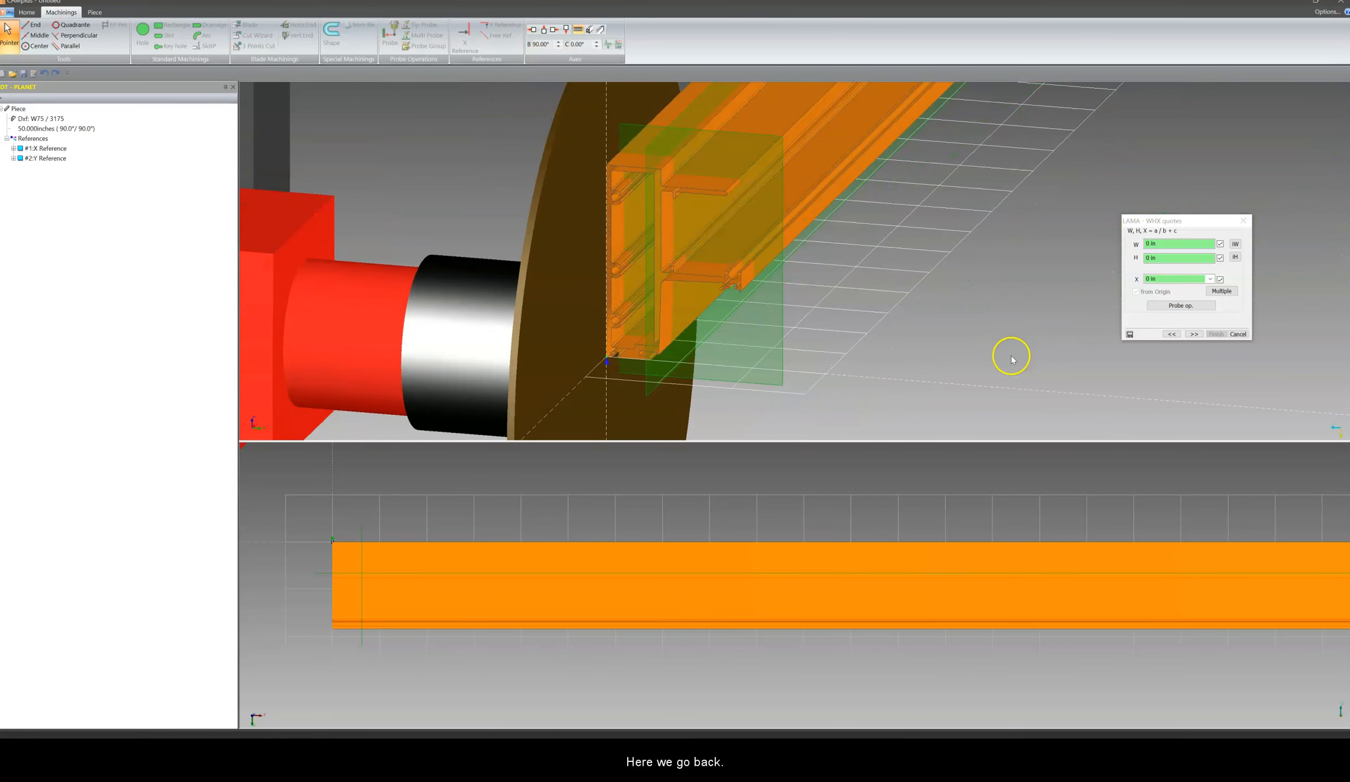
click(1177, 334)
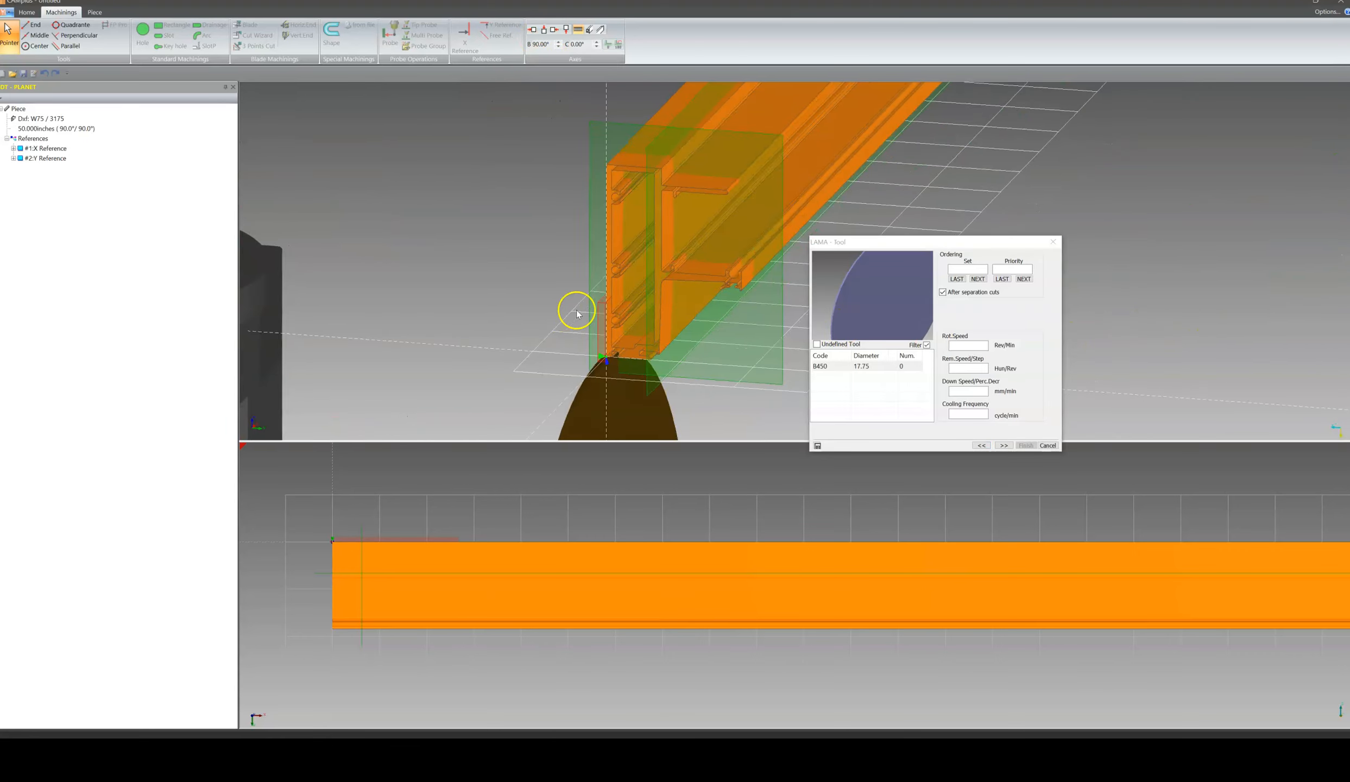
middle_drag(490, 268, 534, 229)
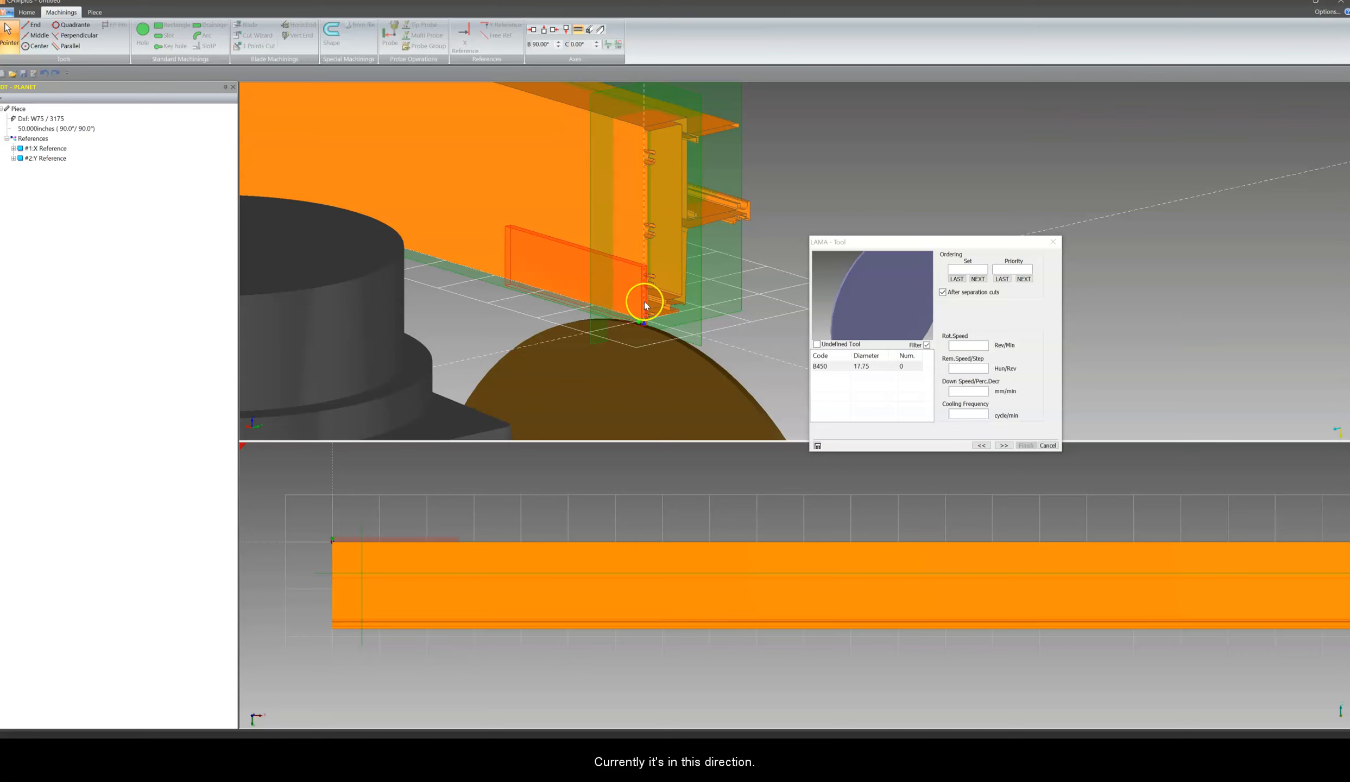
Step: Set the blade figure's orientation to 90° and continue through the tool settings to the WHX quotes
click(980, 446)
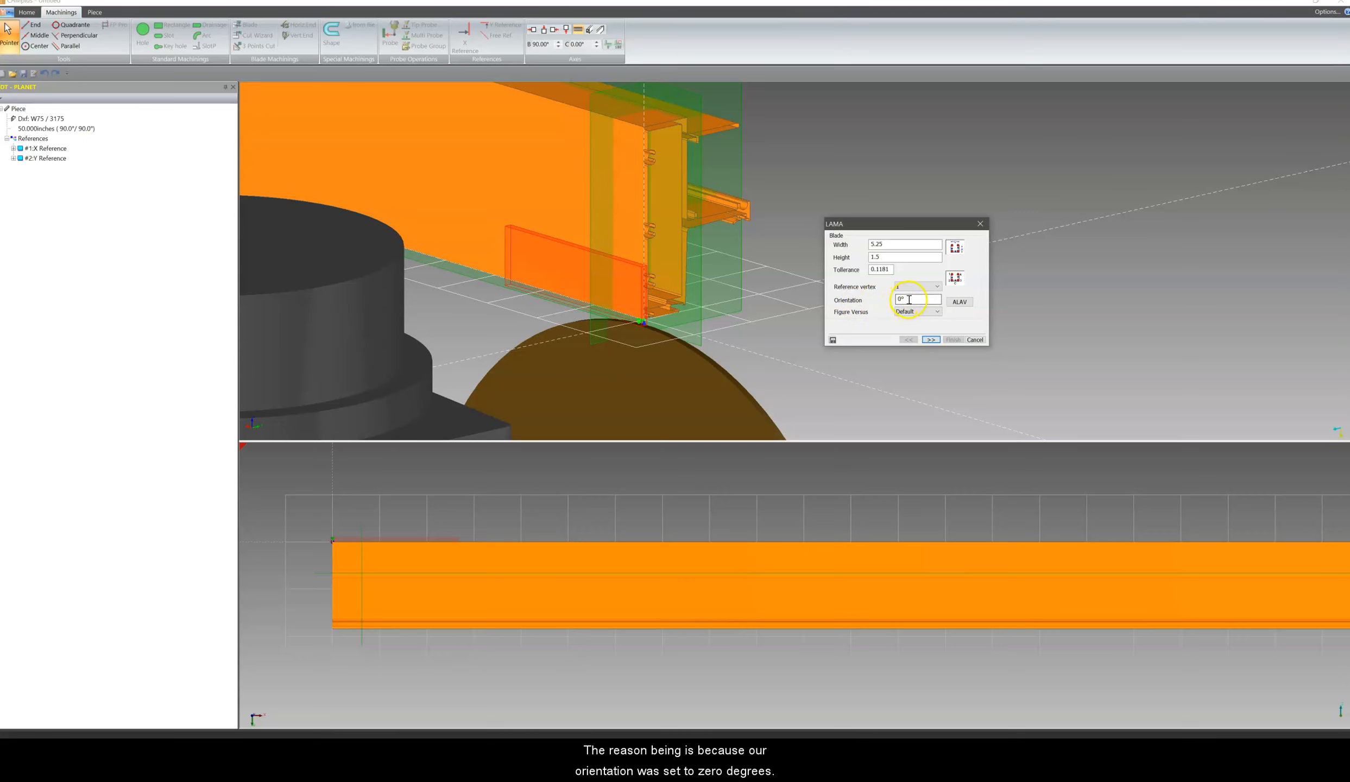
drag(911, 299, 880, 304)
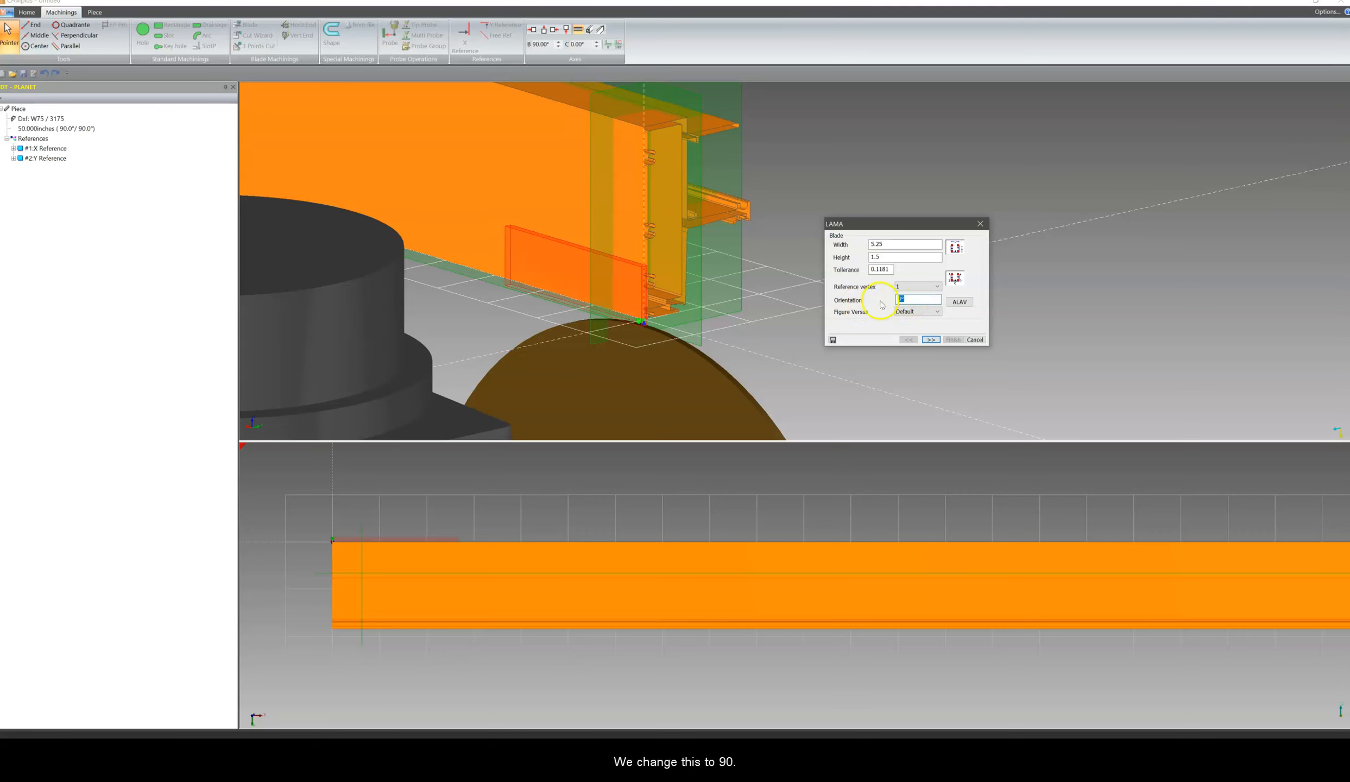
click(933, 341)
middle_drag(771, 319, 512, 157)
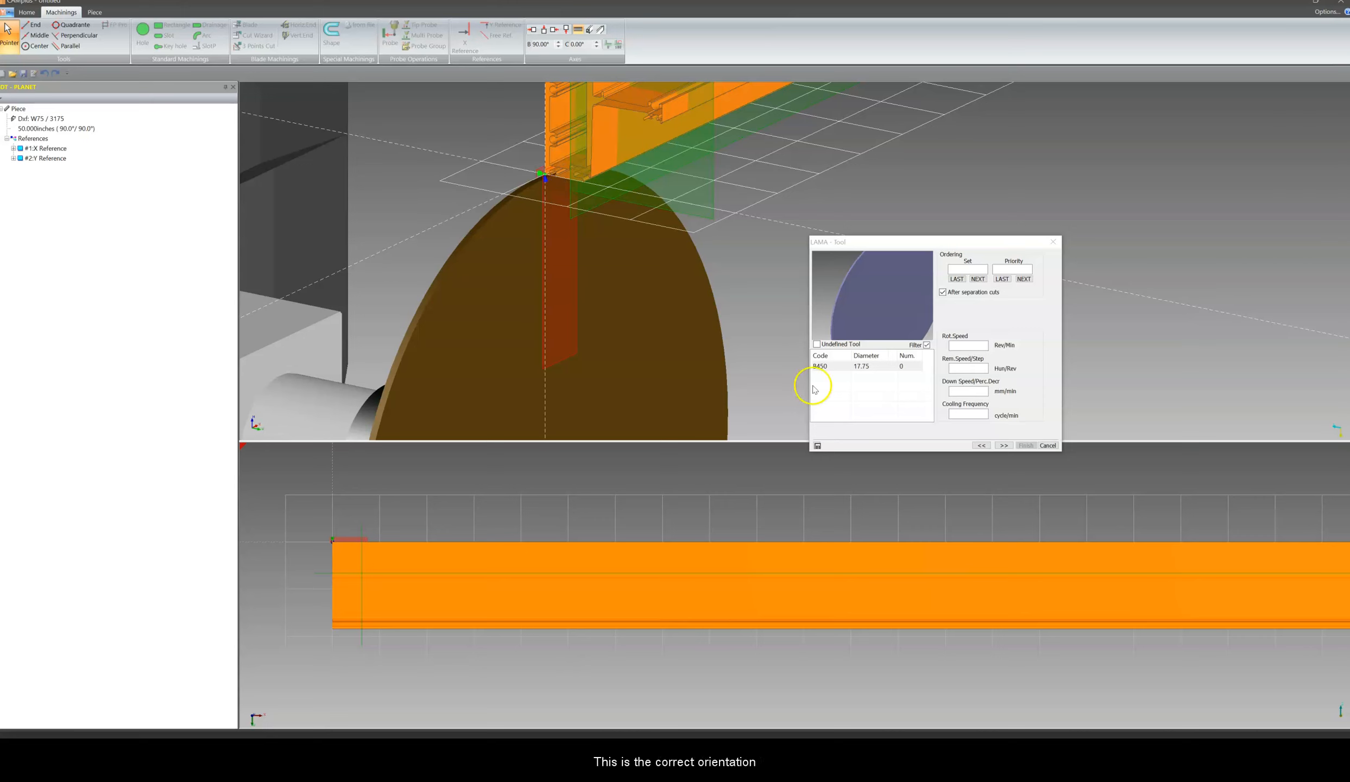
click(983, 446)
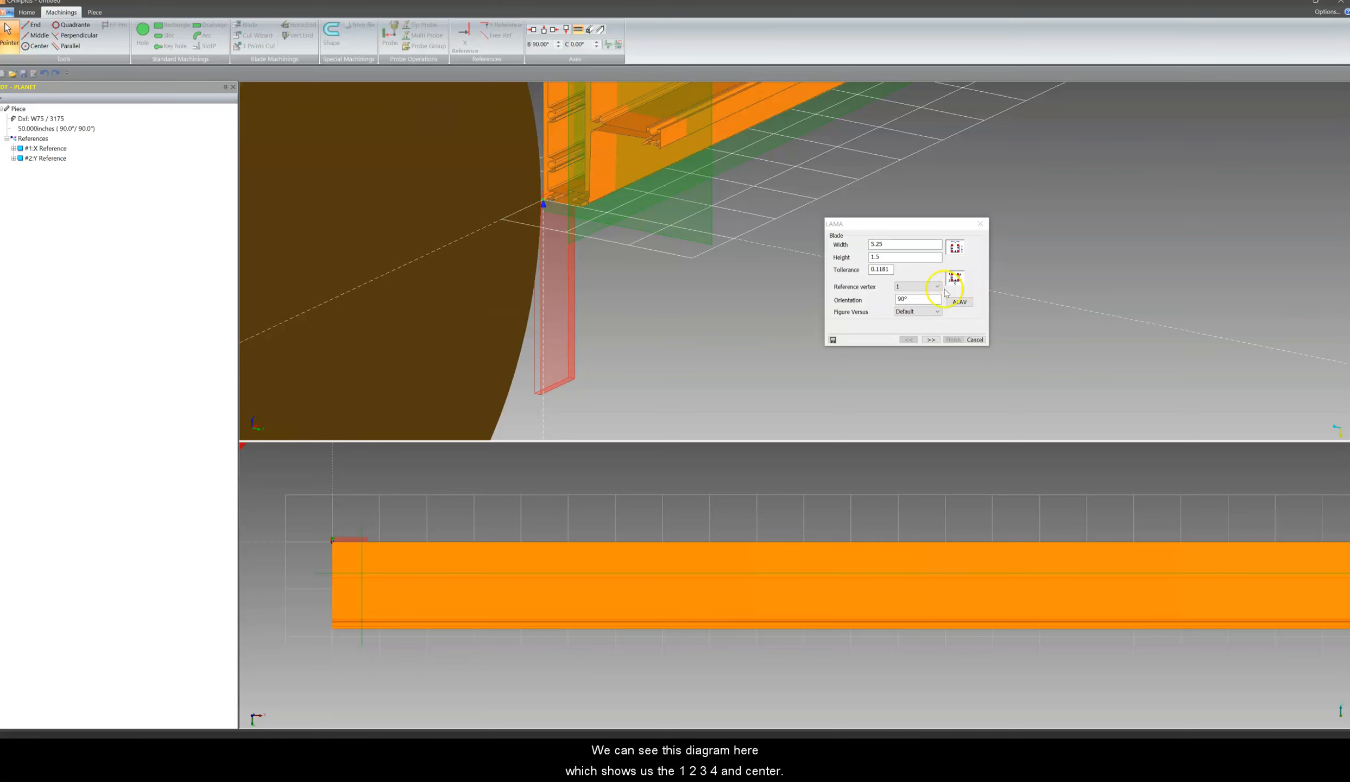
click(931, 340)
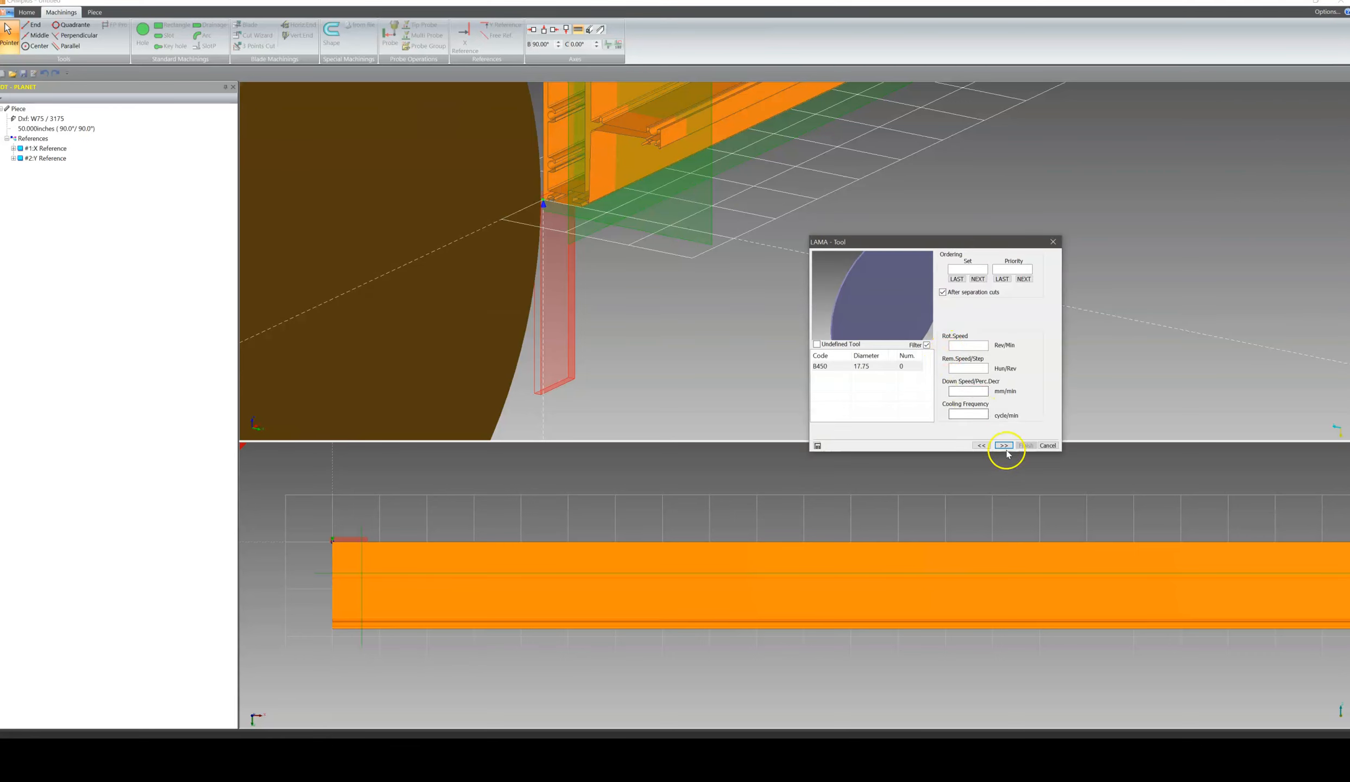
click(1006, 451)
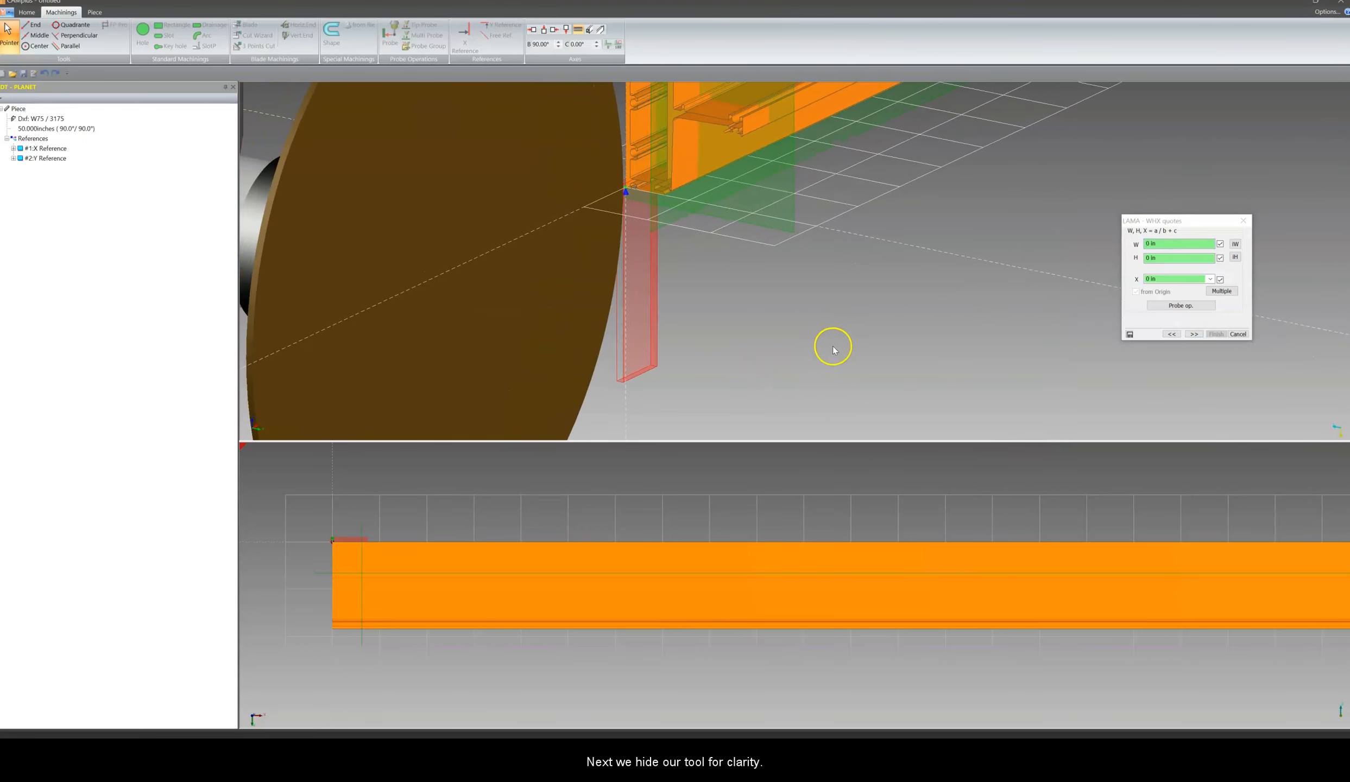
Step: Hide the spindle and tool in the 3D view and inspect the corners of the blade figure around its starting point
click(31, 15)
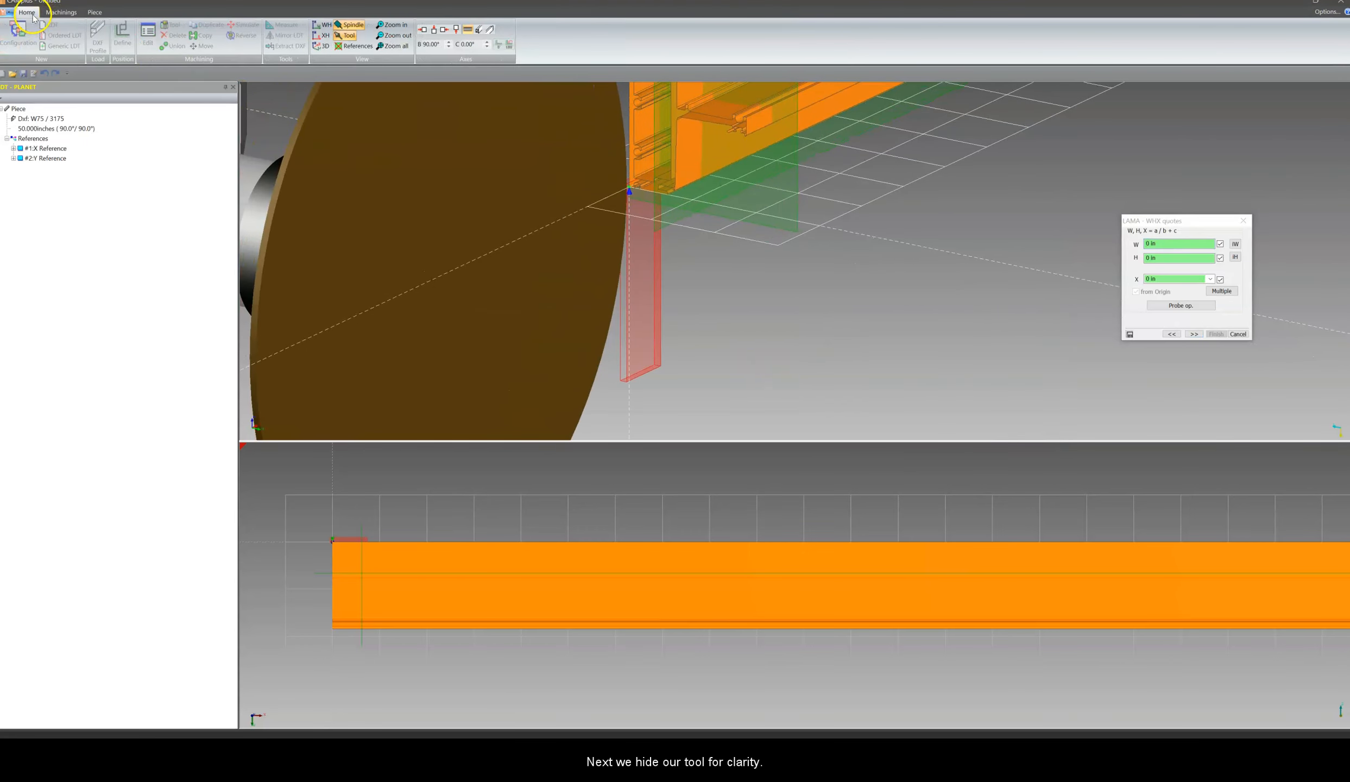
click(349, 36)
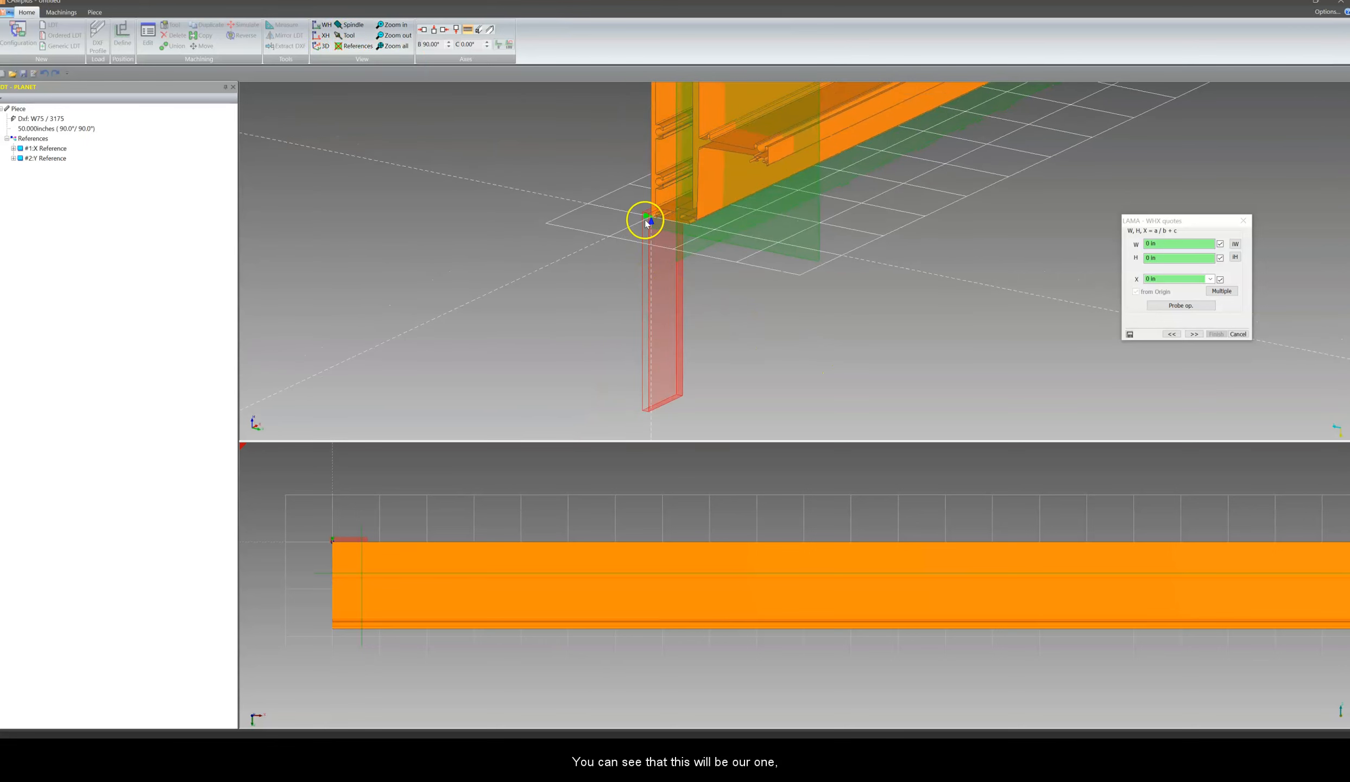
middle_drag(645, 220, 630, 205)
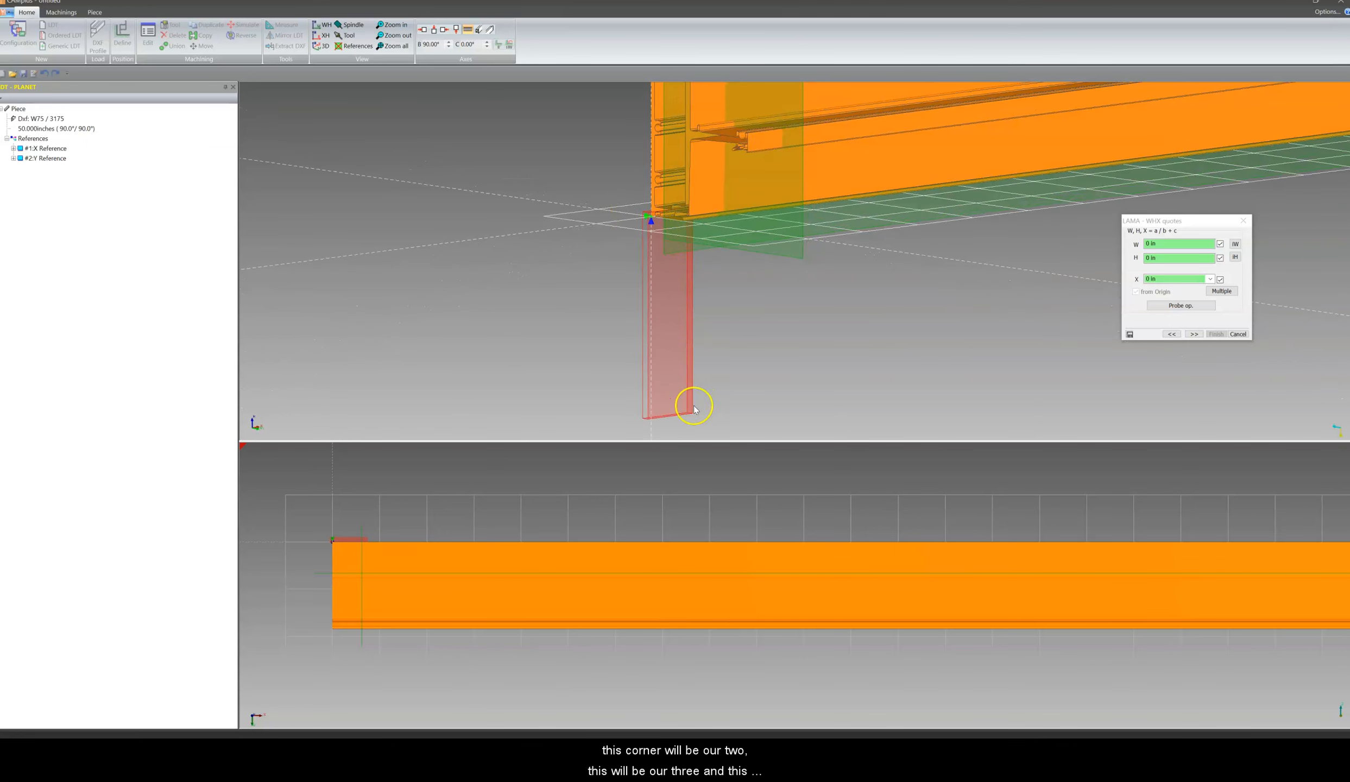
click(651, 414)
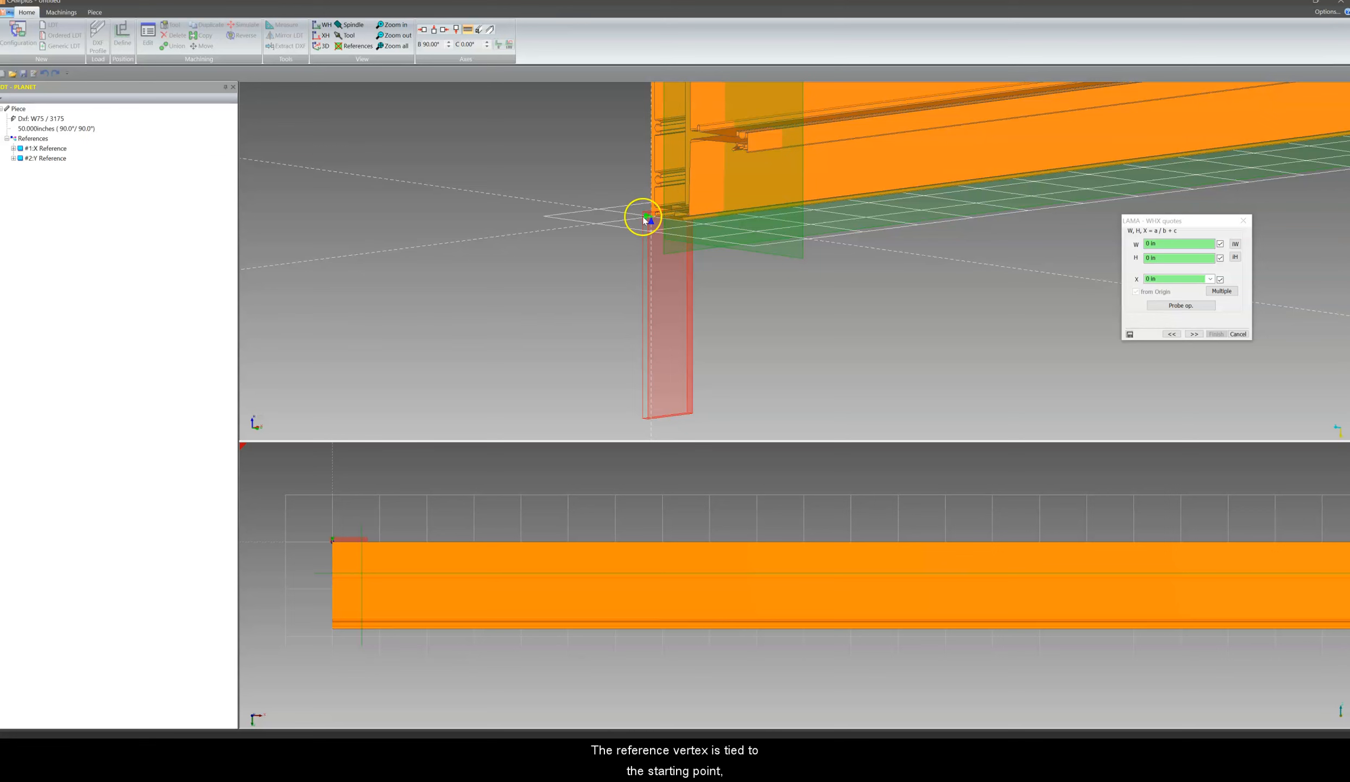
scroll(643, 218, up, 3)
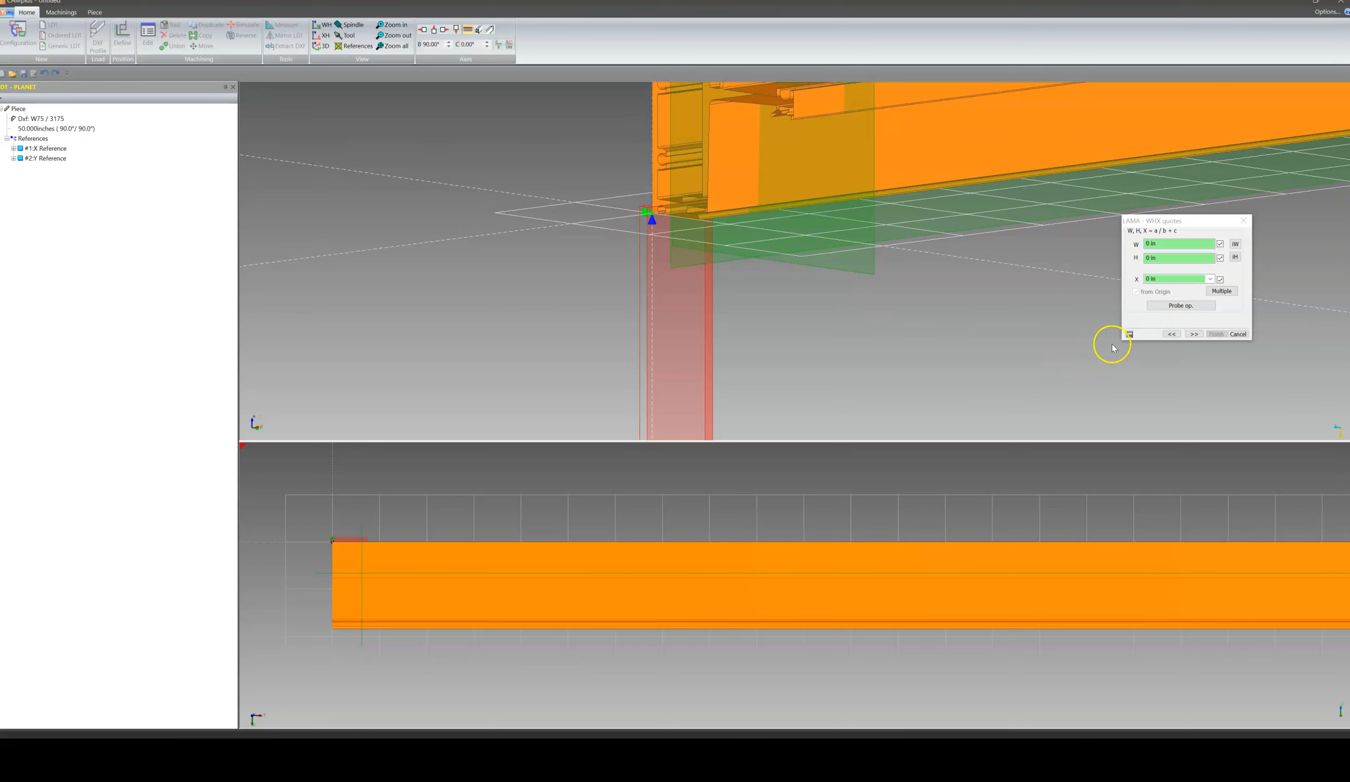
Step: Go back to the blade parameters and try reference vertex 2 for the figure
click(1167, 334)
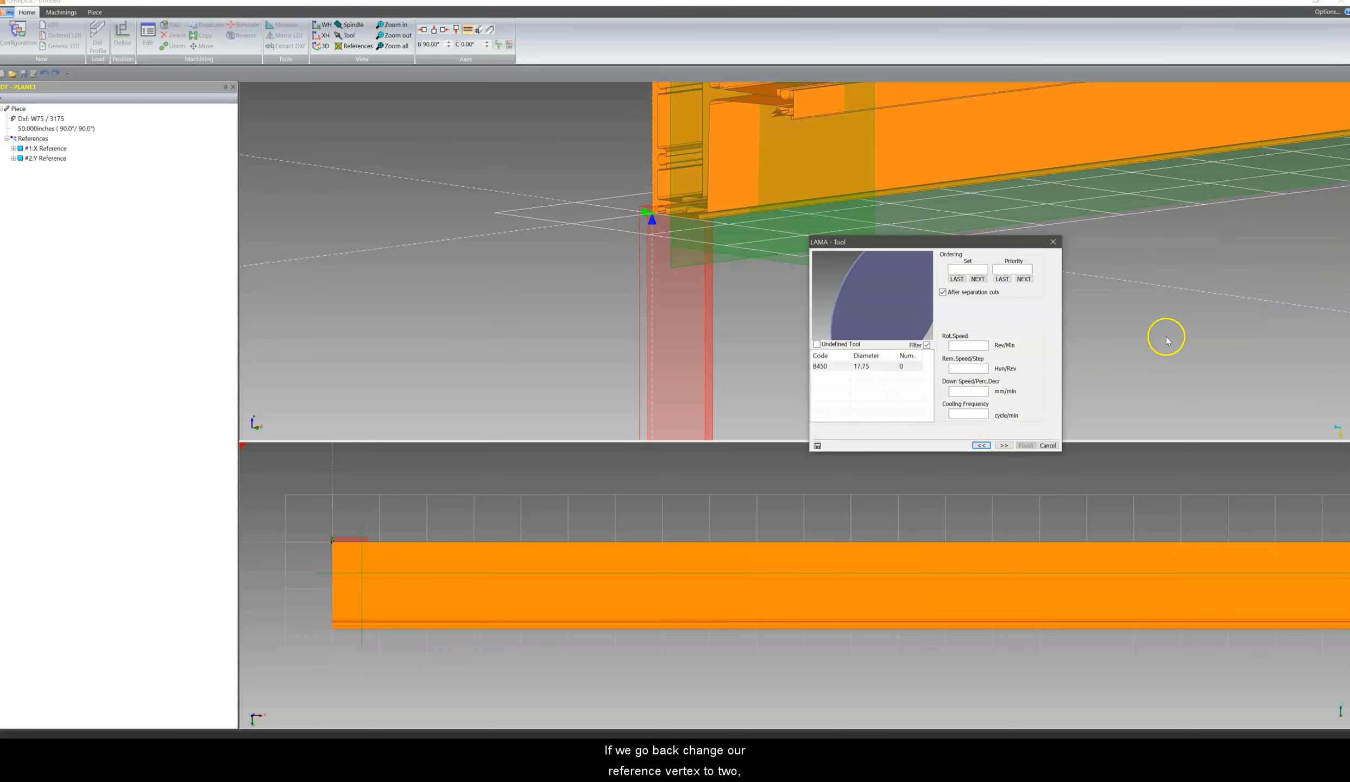
click(981, 446)
click(907, 291)
click(912, 301)
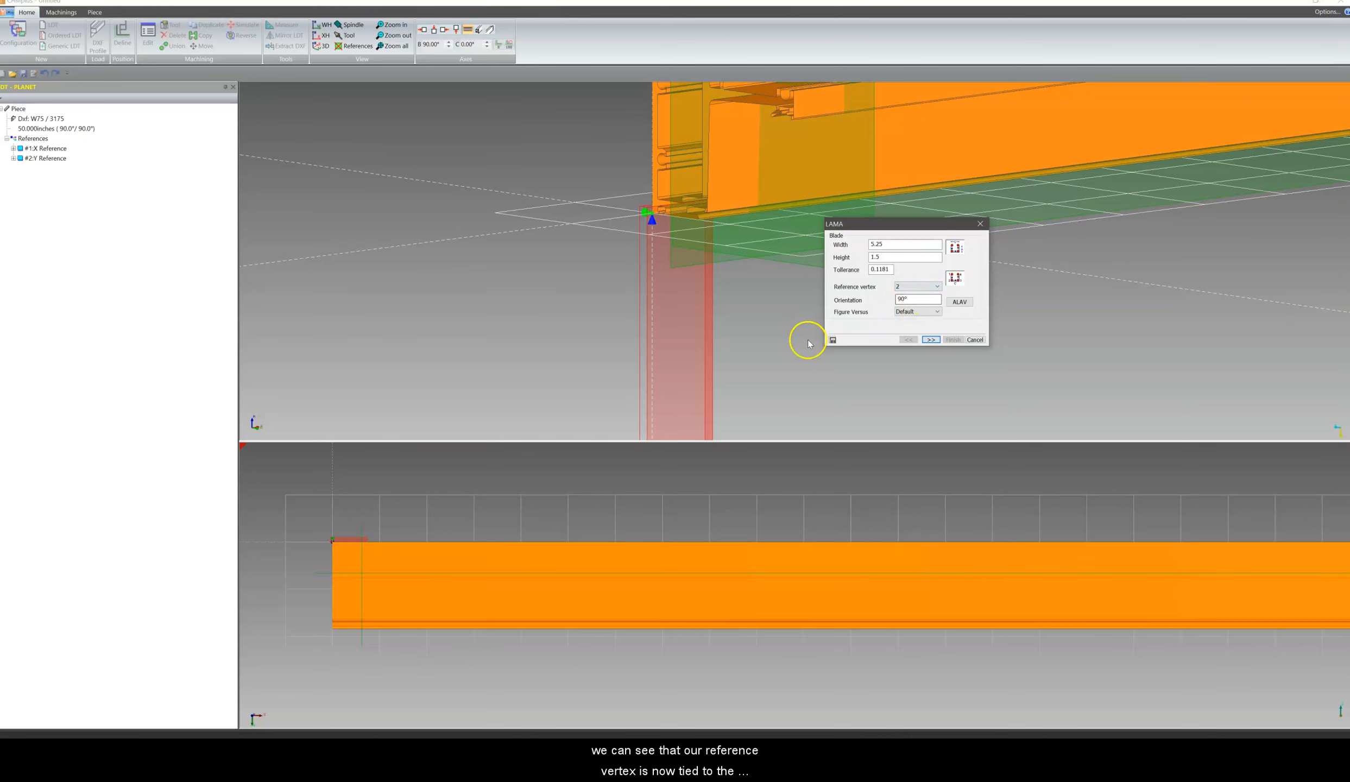
click(930, 339)
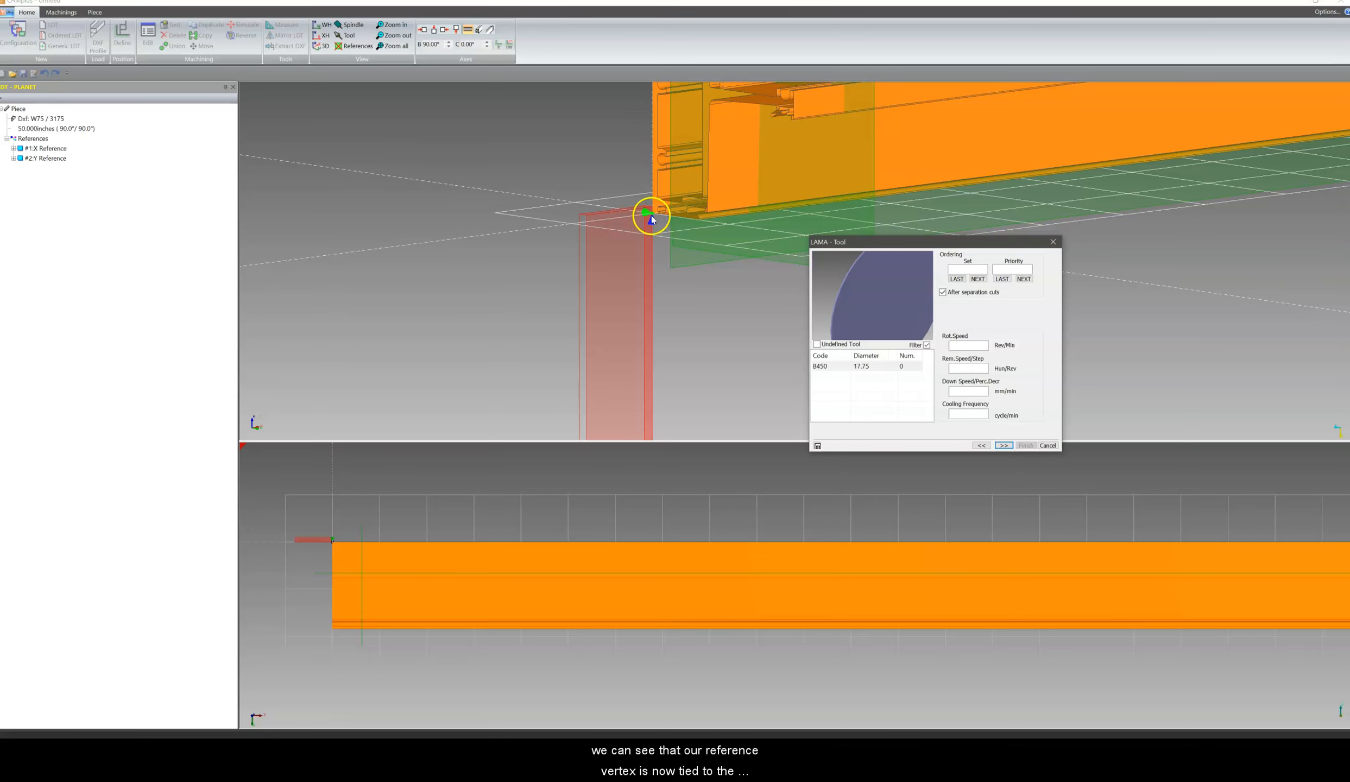
Step: Try reference vertex 3 for the blade figure and check its position on the profile
click(982, 448)
click(917, 286)
click(916, 308)
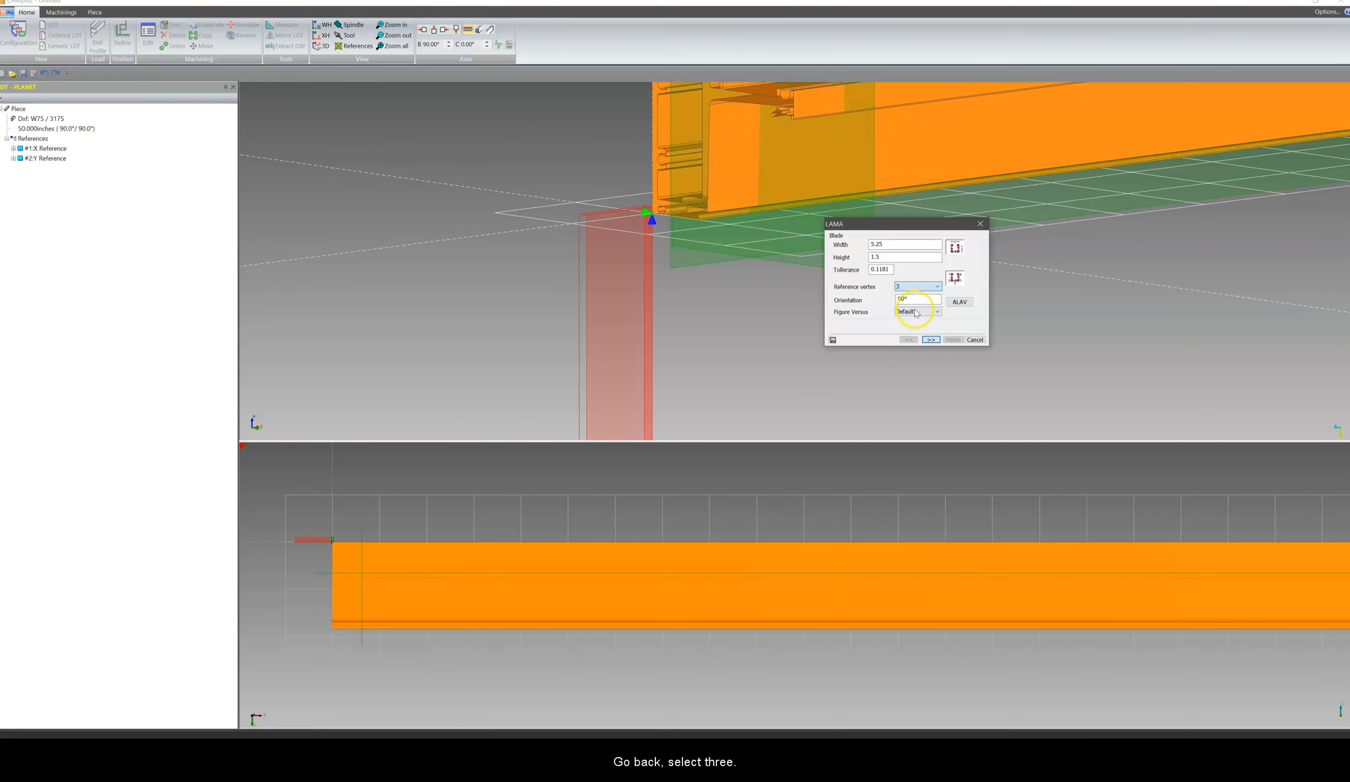
click(930, 340)
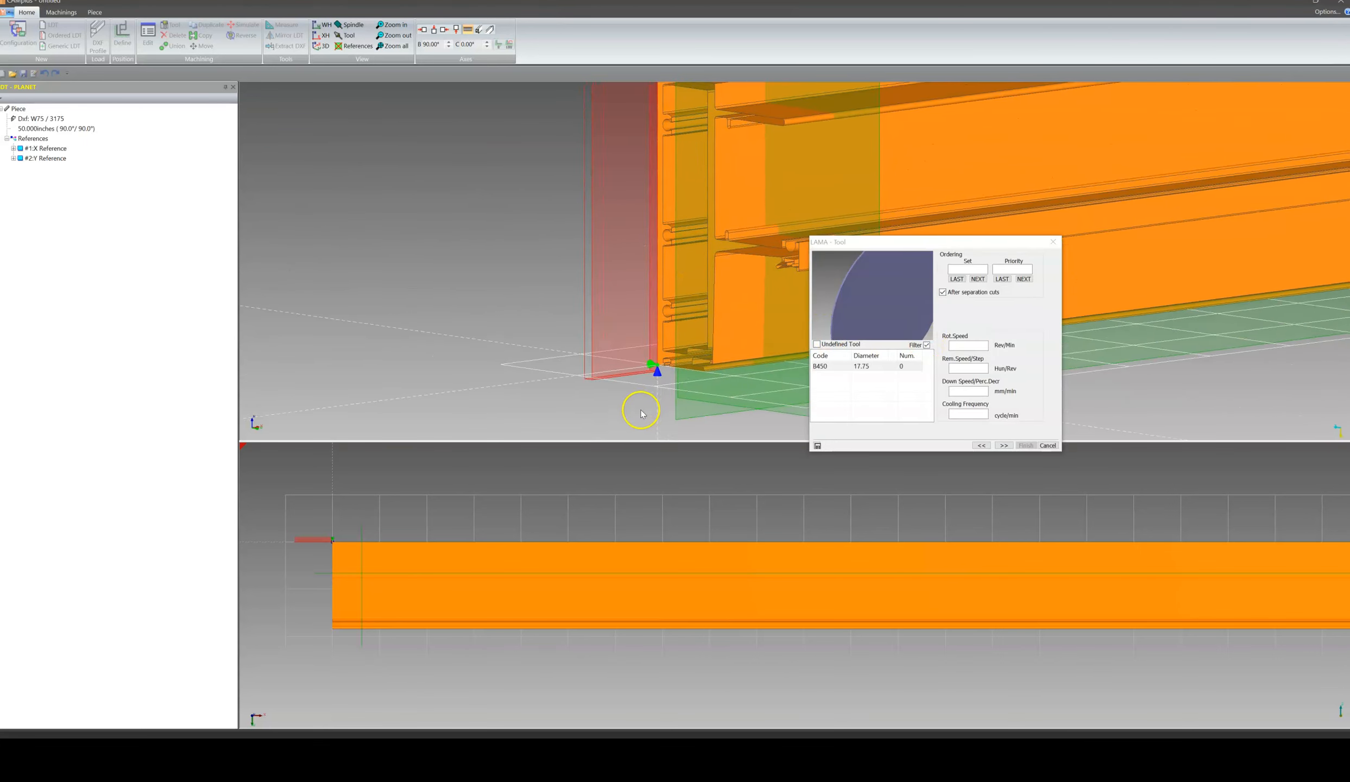
Step: Try reference vertex 4 for the blade figure and check its position on the profile
click(979, 445)
click(916, 292)
click(908, 318)
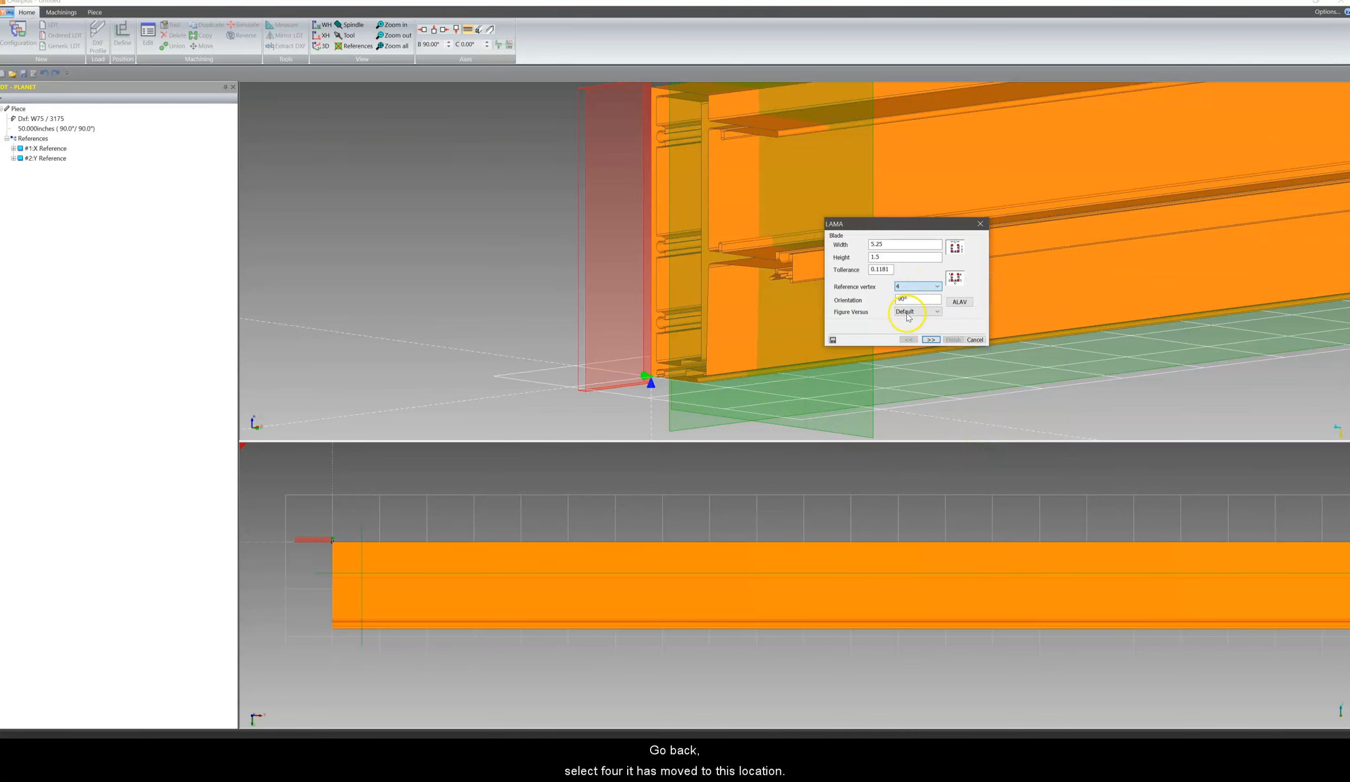
click(938, 339)
middle_drag(580, 327, 614, 325)
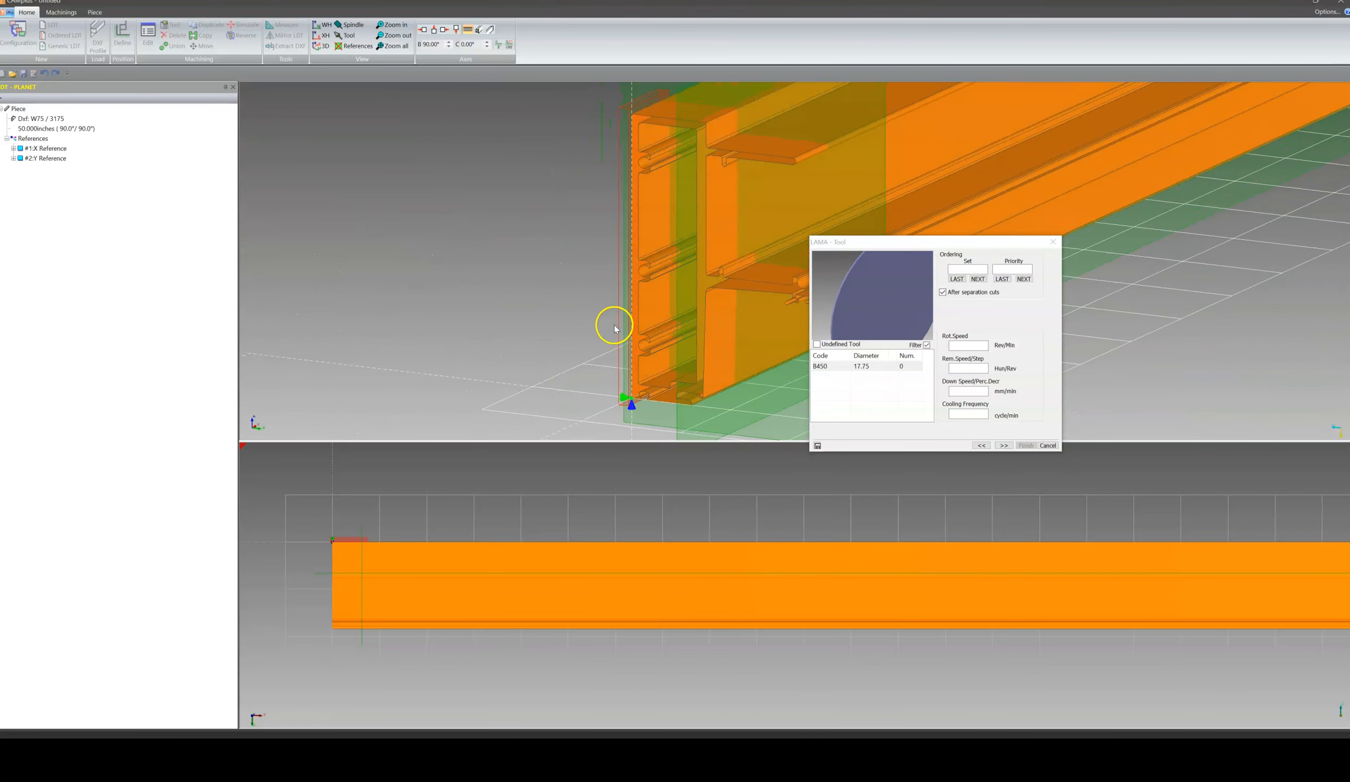
Step: Set the blade figure's reference vertex to 2 and continue through the tool settings to the WHX quotes
click(981, 446)
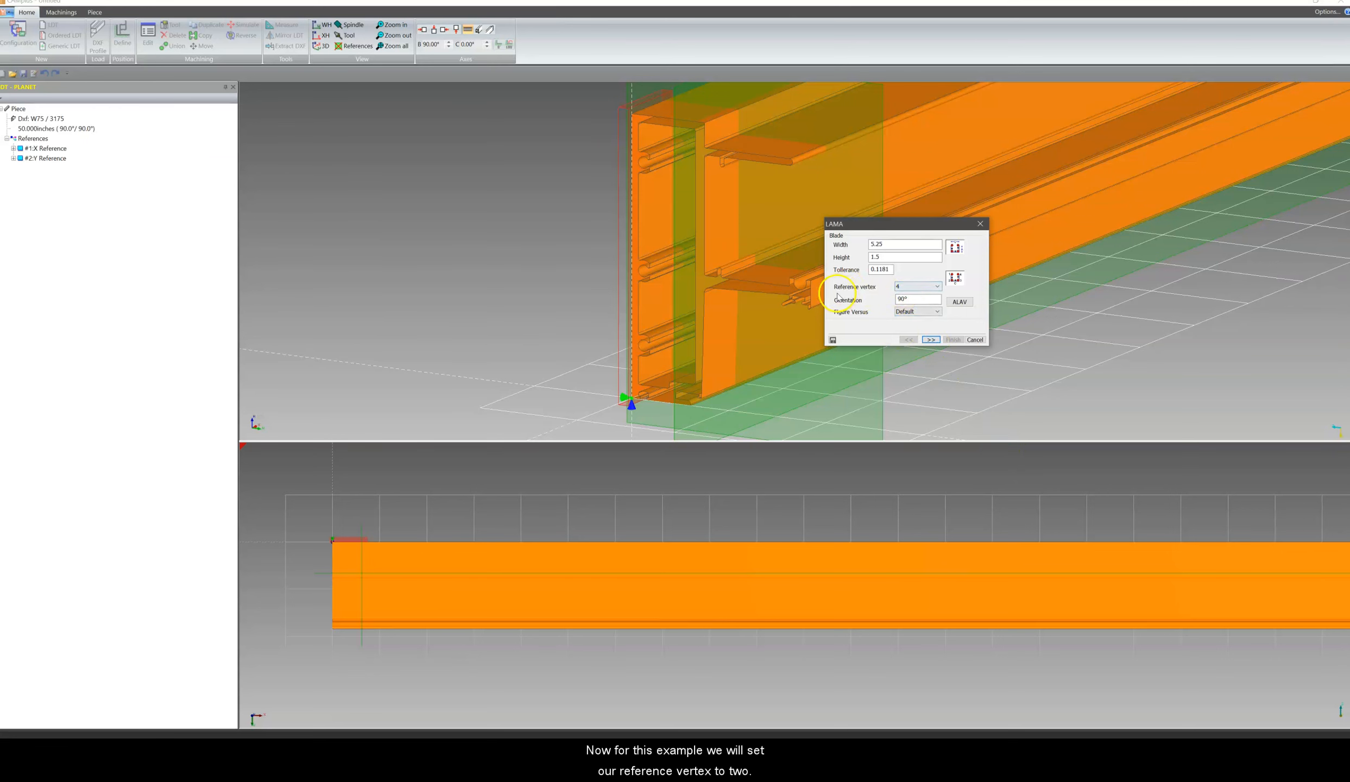
click(902, 287)
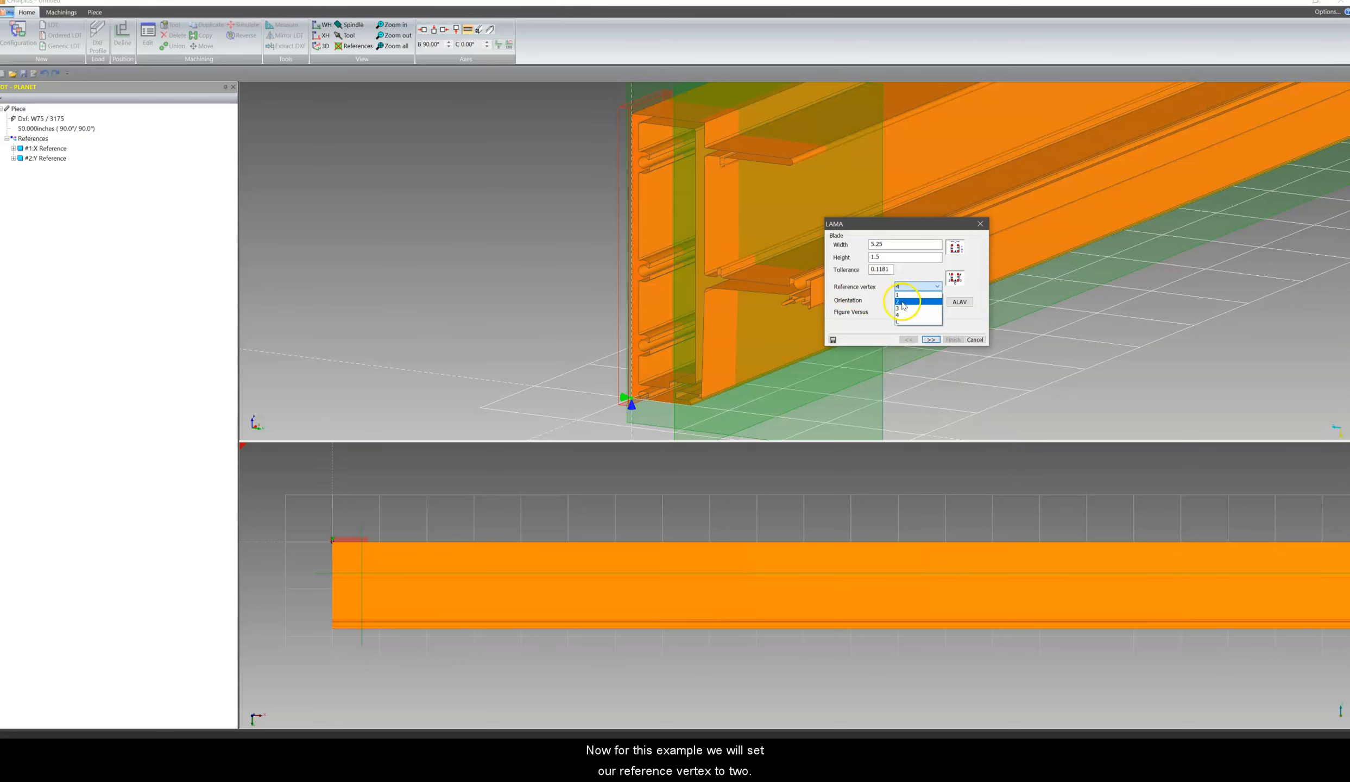
click(901, 302)
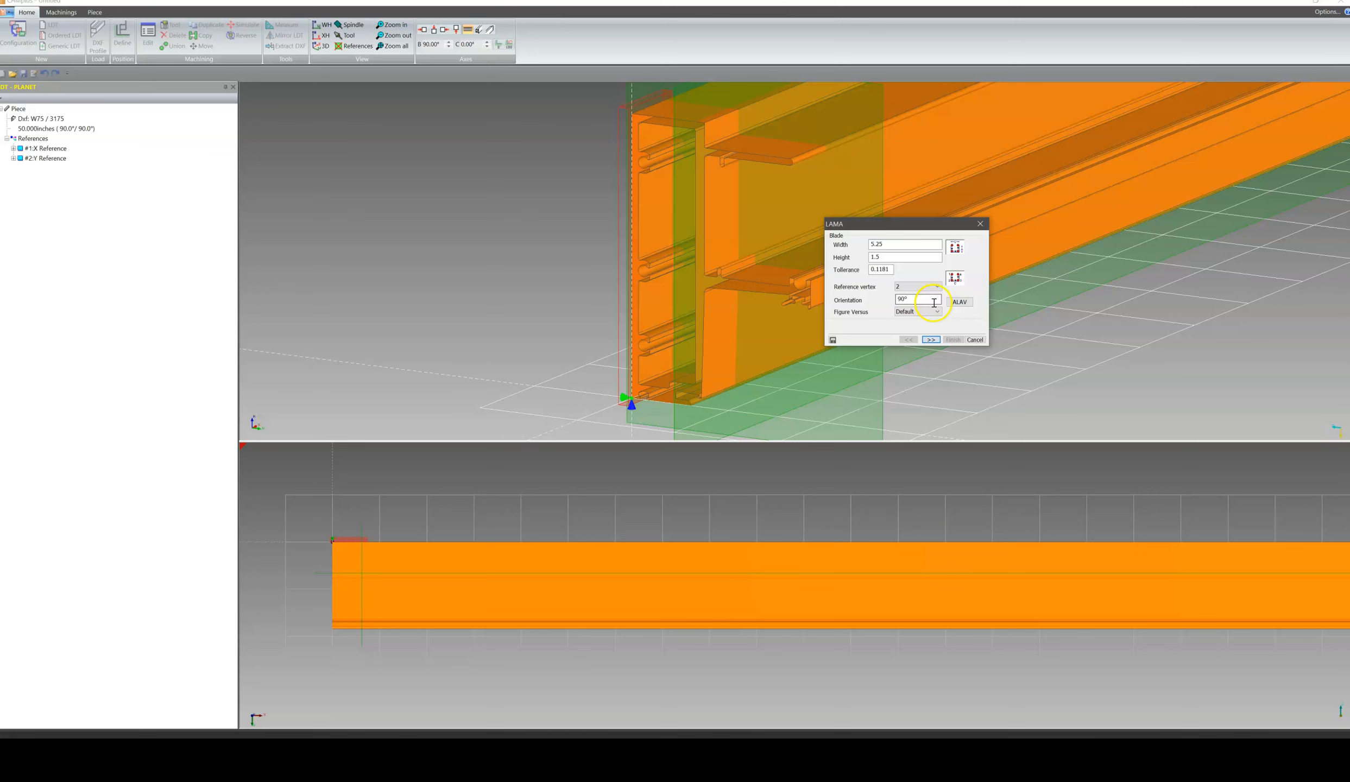
click(931, 339)
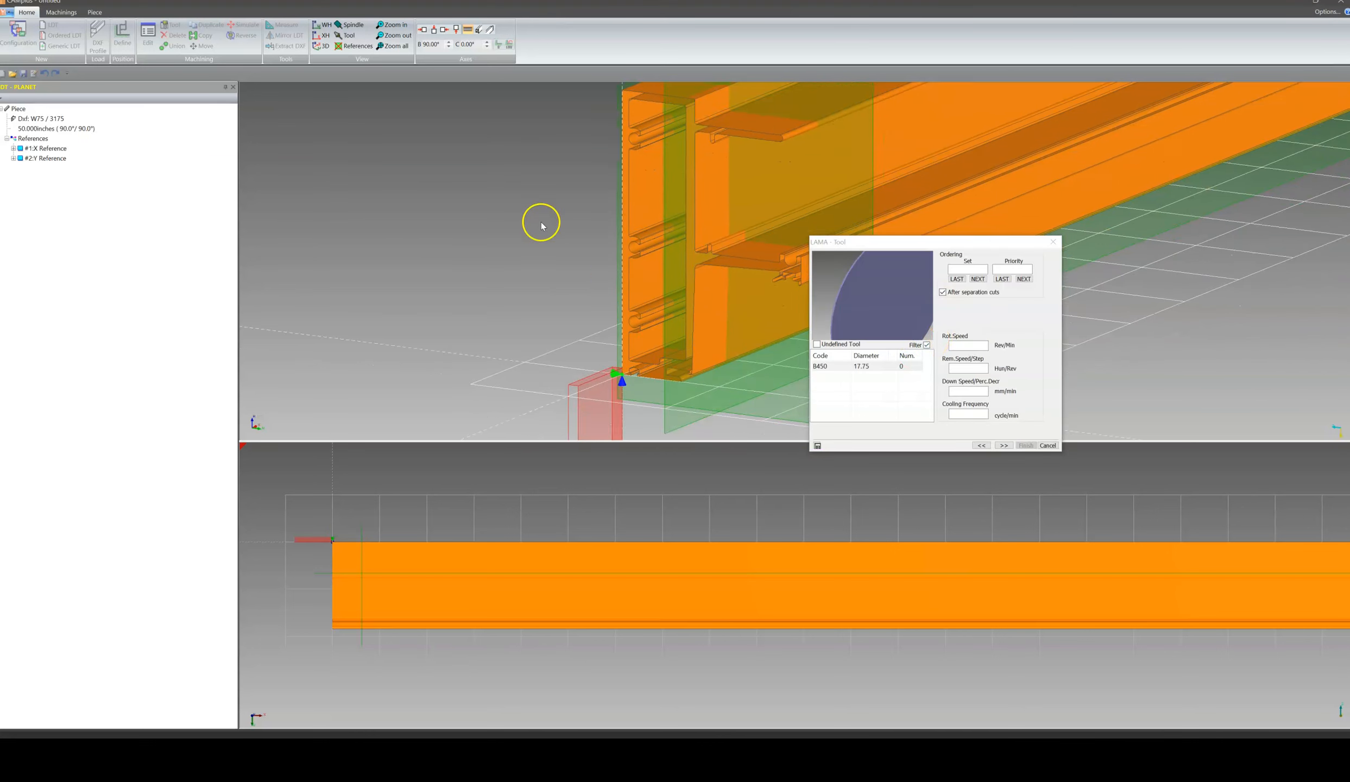
scroll(799, 361, down, 5)
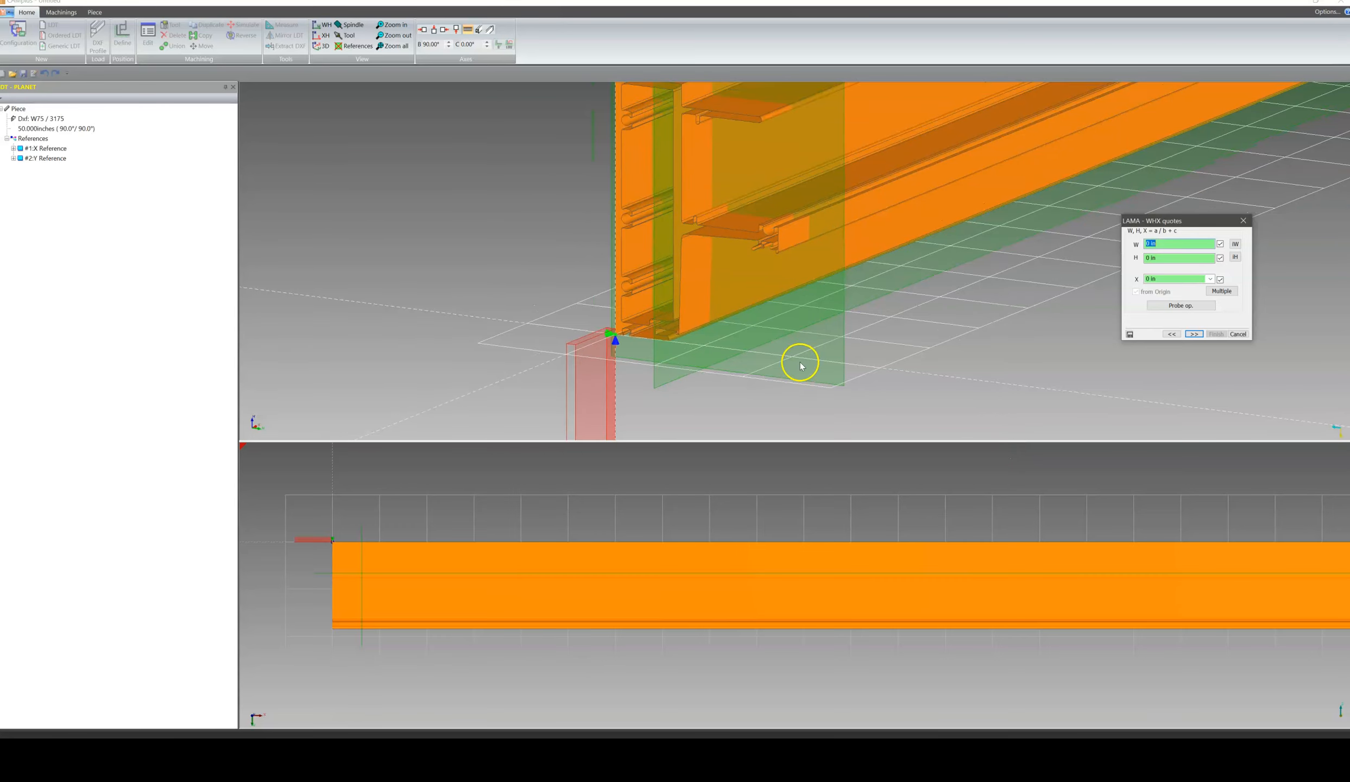
middle_drag(865, 380, 898, 383)
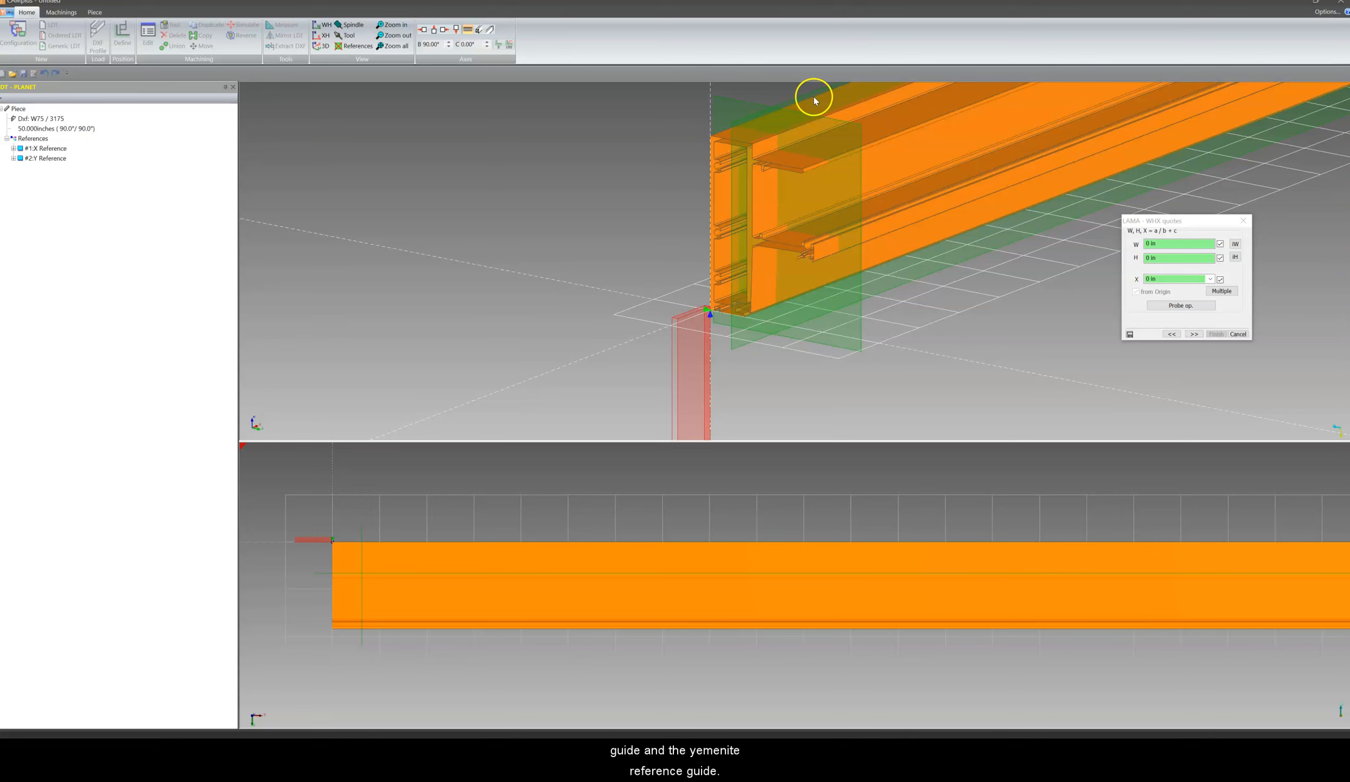
Step: Link the first blade cut to vertical X reference #1 and lengthwise Y reference #2
click(712, 111)
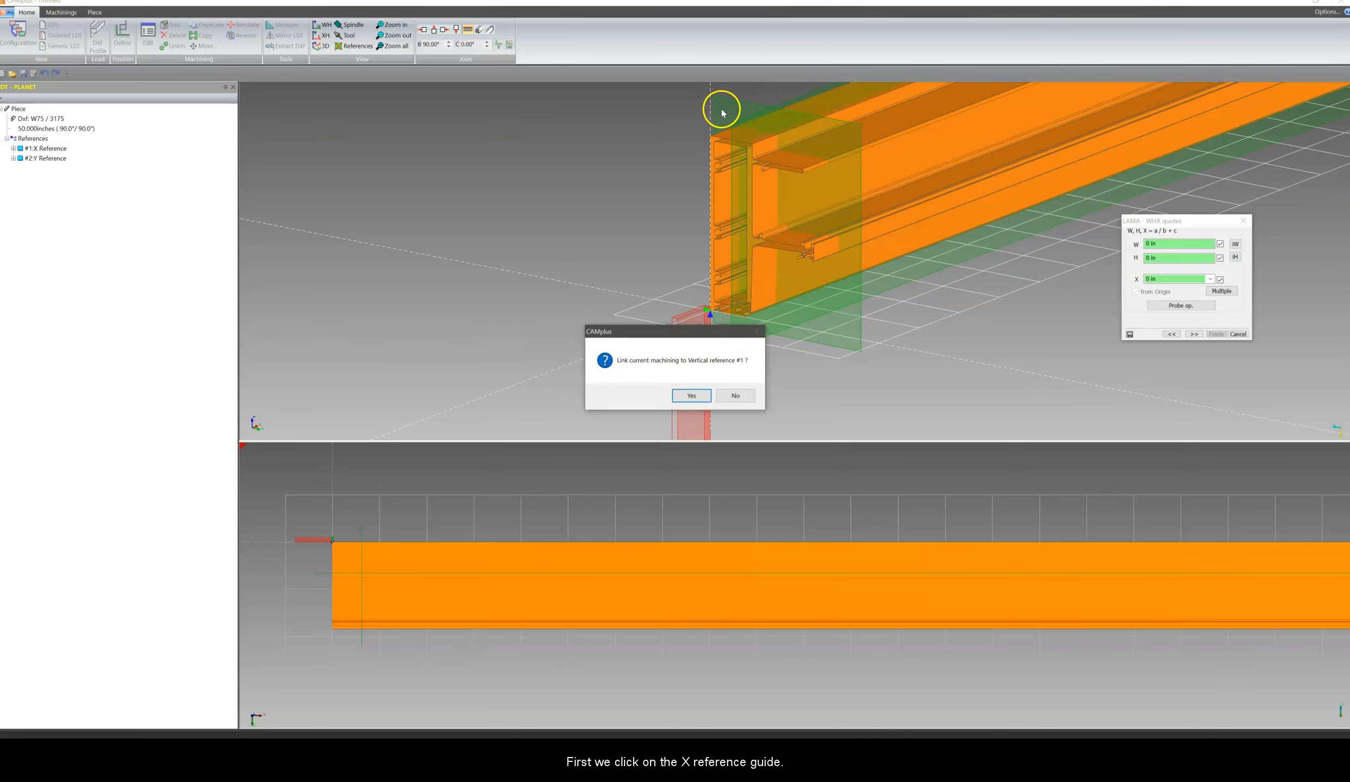
click(687, 397)
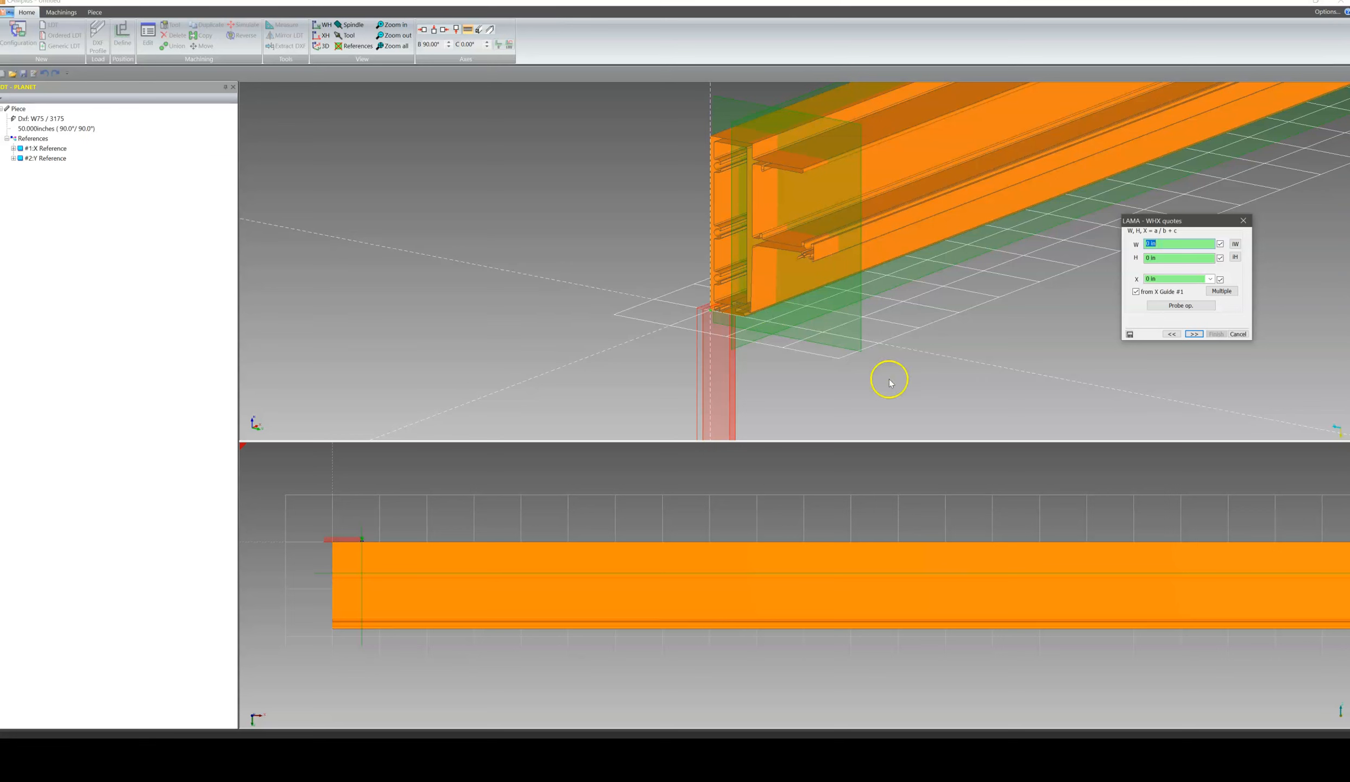
click(873, 357)
click(793, 101)
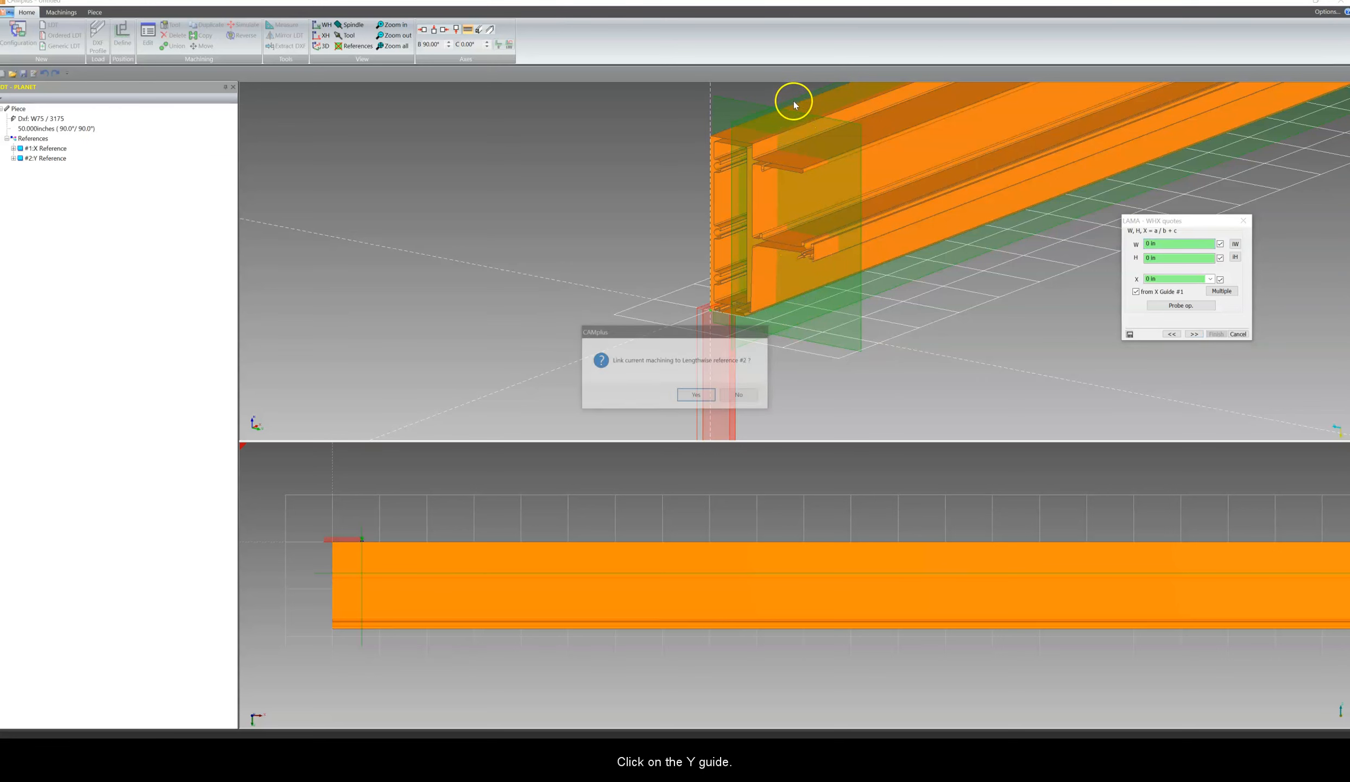
click(696, 397)
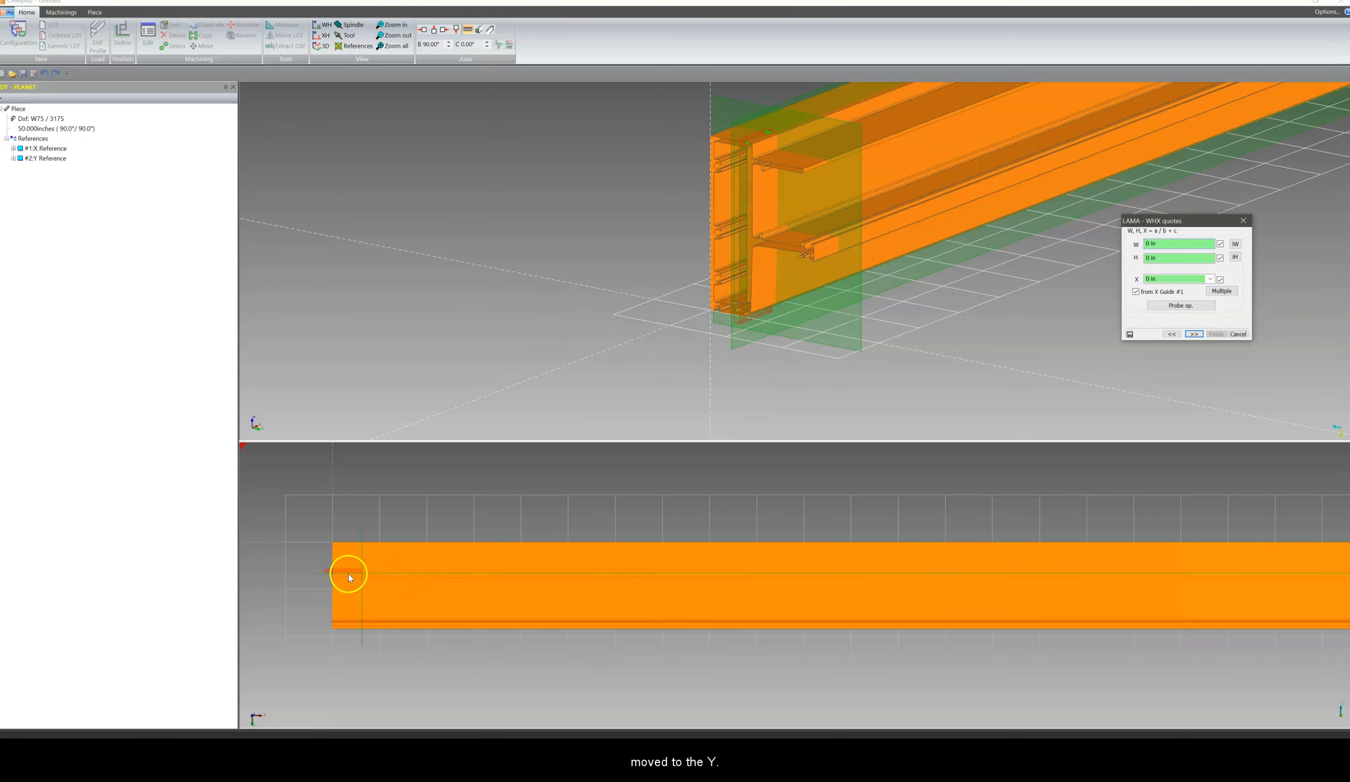
Step: Keep the WHX quotes at 0 in, accept the default Z values and finish the first blade cut
middle_drag(807, 381, 791, 379)
click(1193, 334)
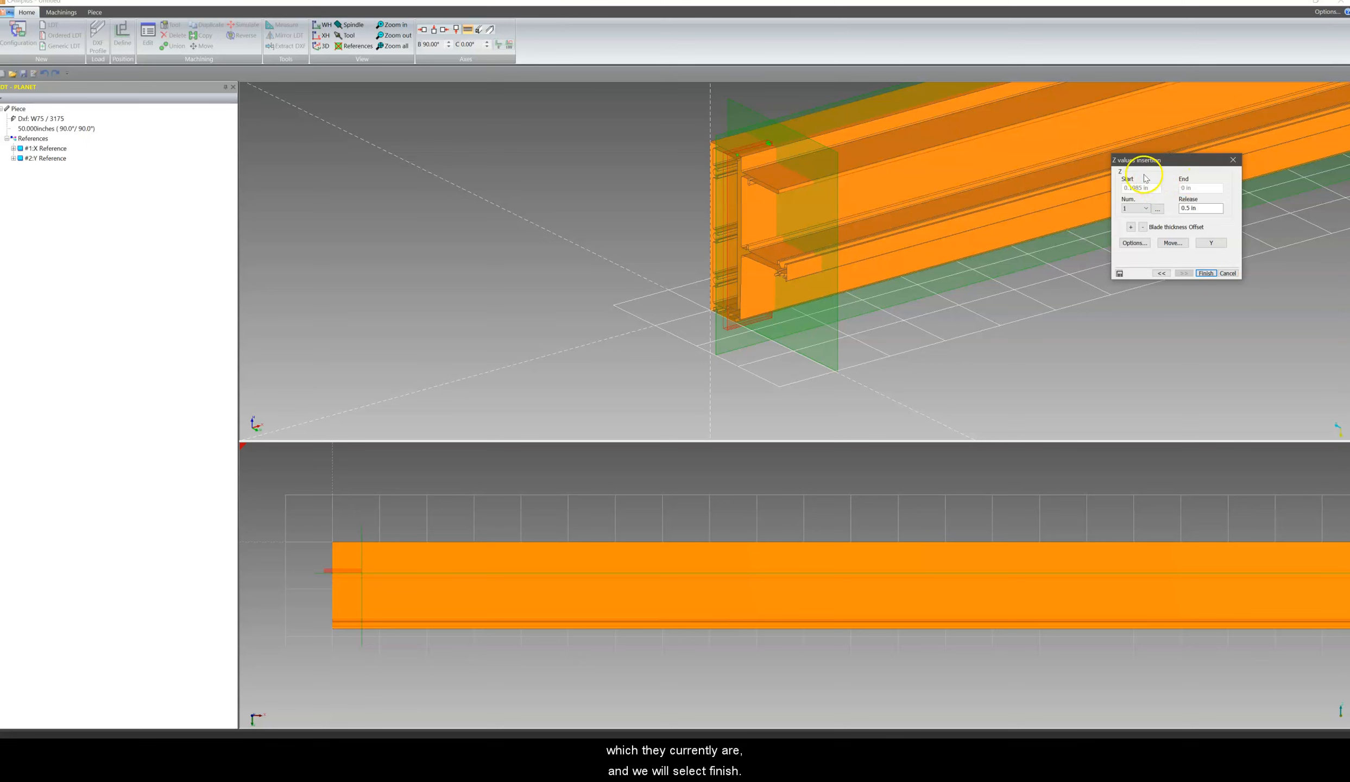
click(1204, 274)
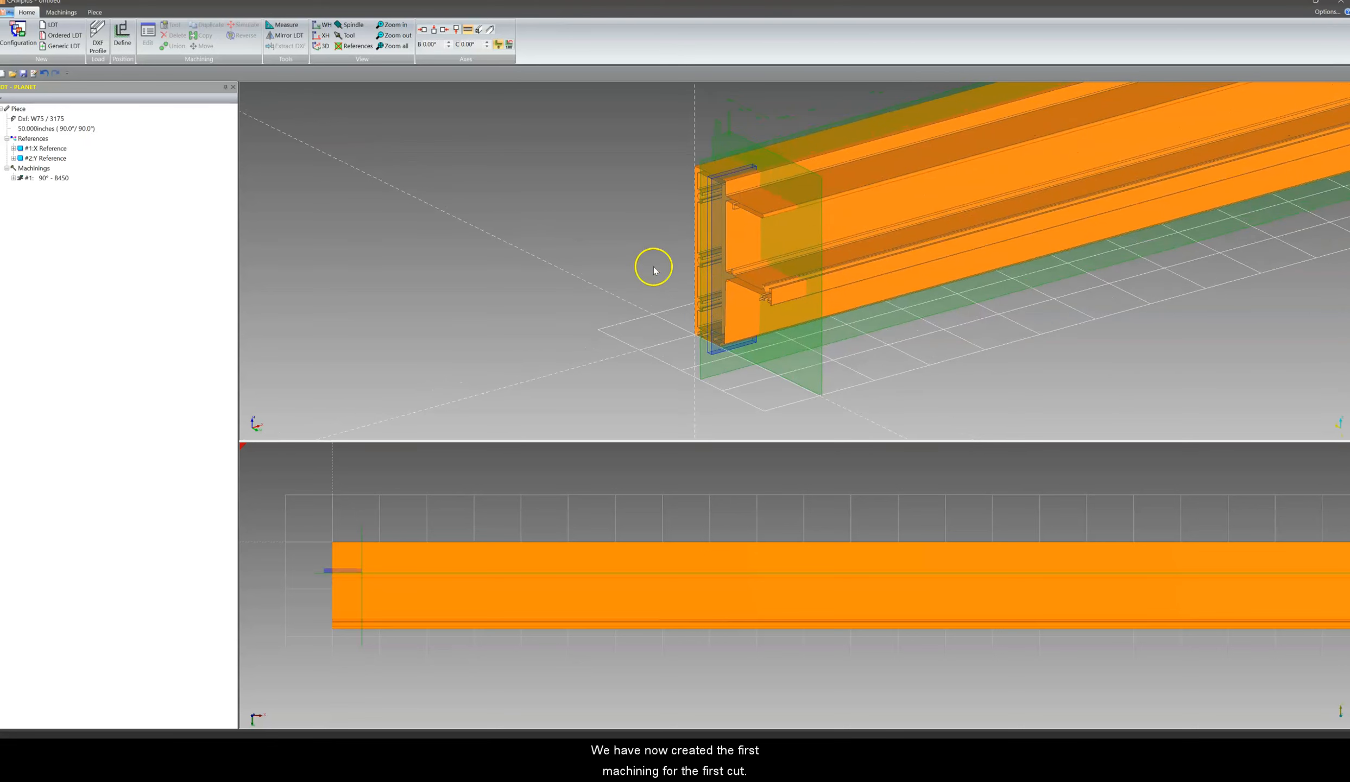
Step: Start a second blade machining from the back of the part, with the axes at B -90° and C -90°
middle_drag(657, 249, 639, 236)
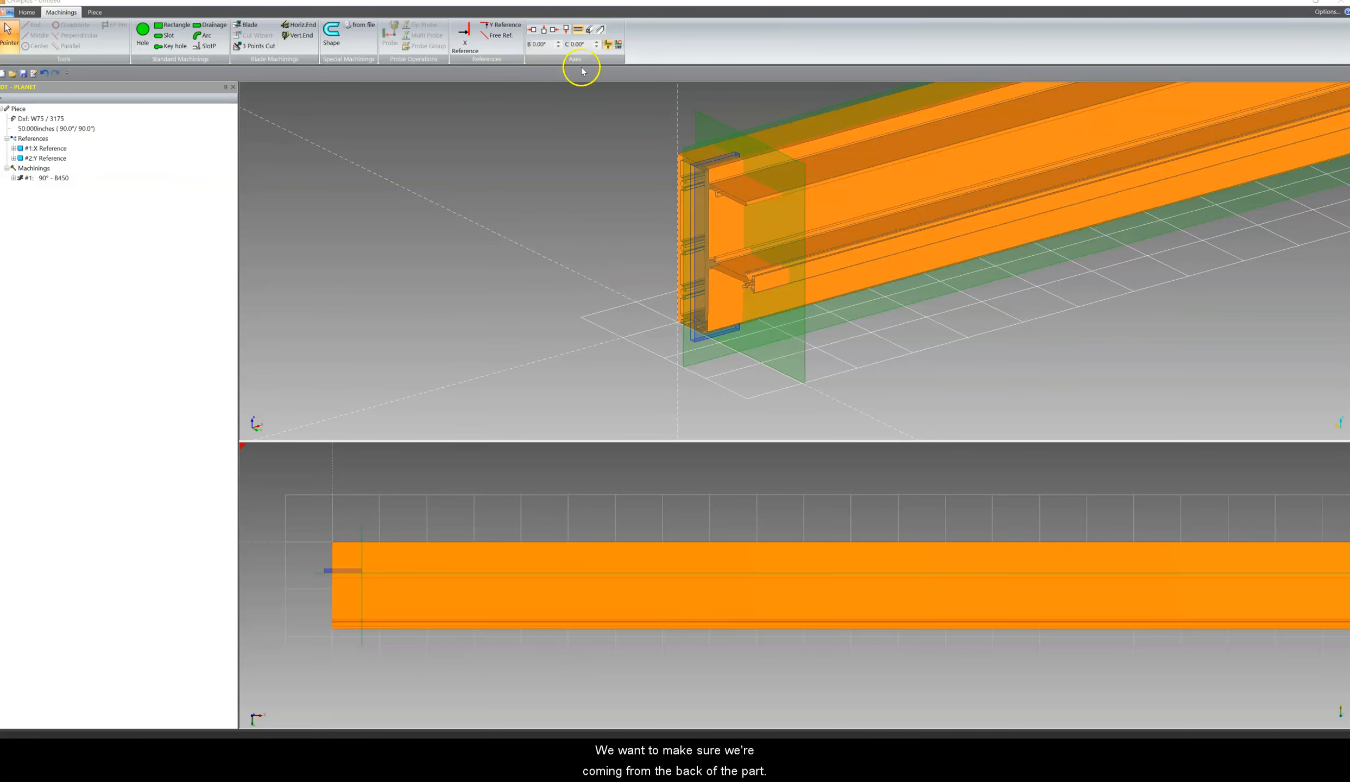
click(592, 36)
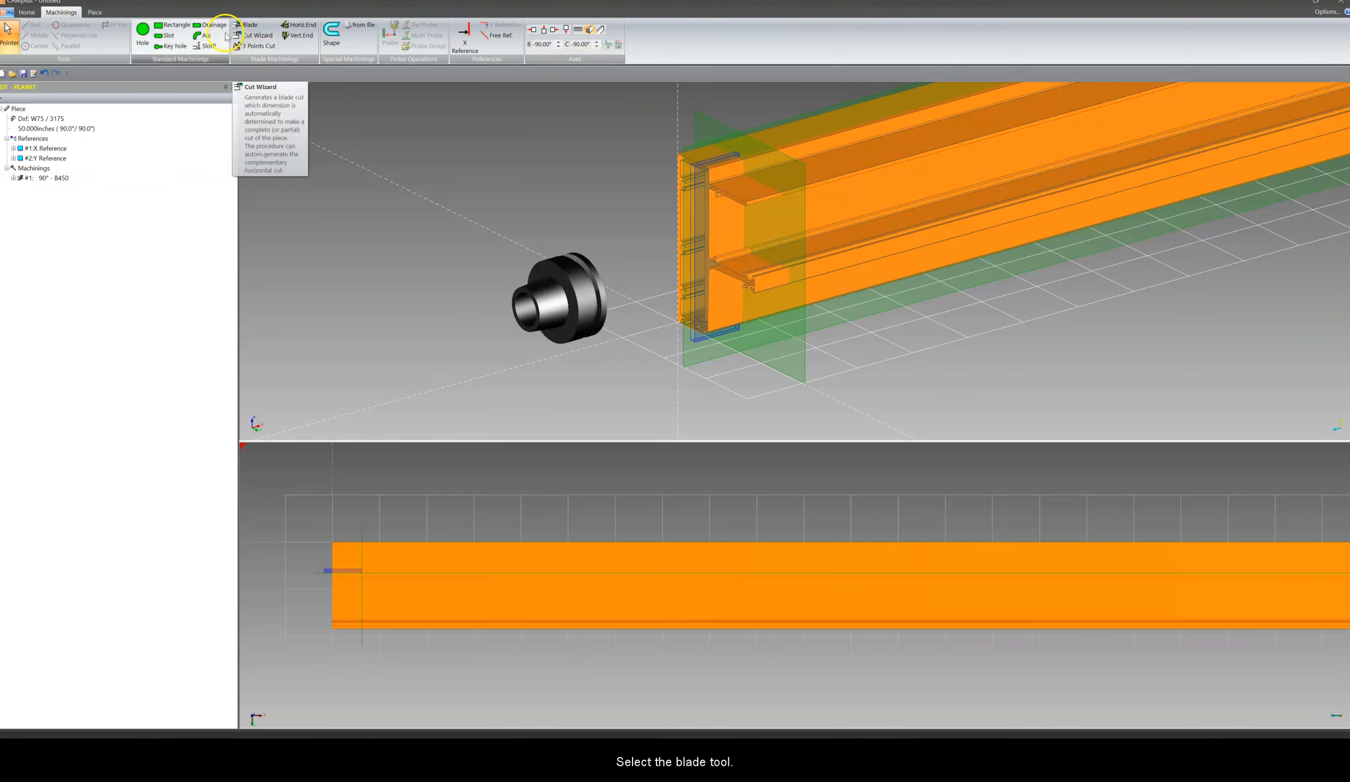
click(253, 30)
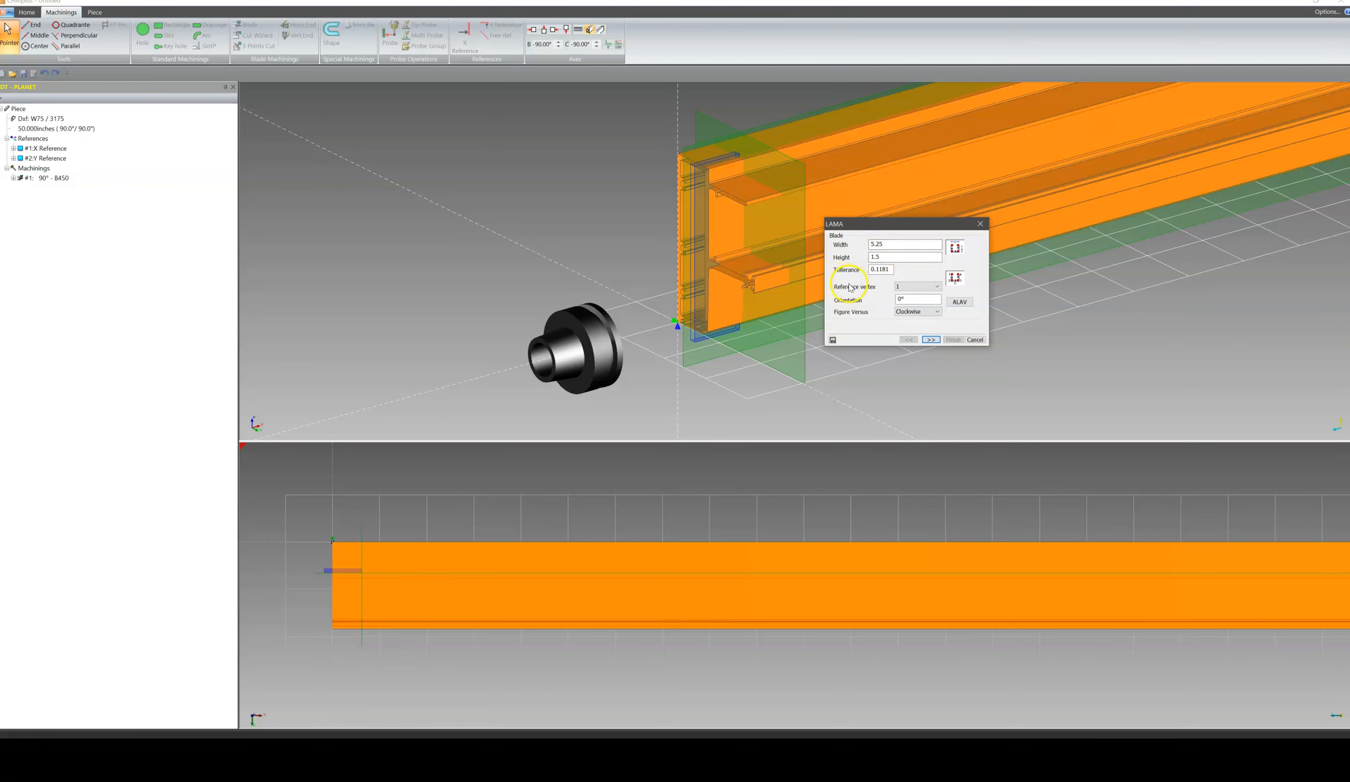
Step: Set the second blade figure to reference vertex 3, orientation 90° and Default figure versus, and continue to the tool settings
click(904, 287)
click(902, 312)
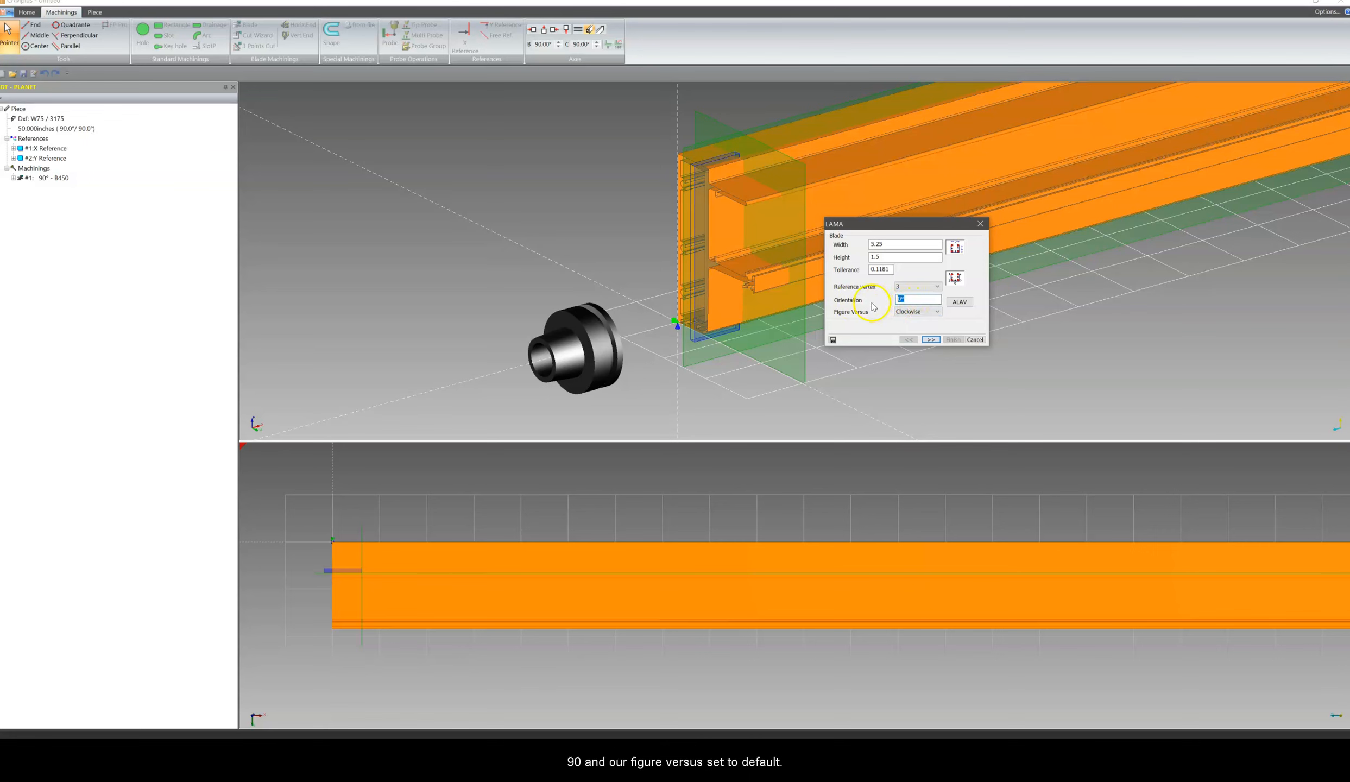
click(917, 312)
click(907, 321)
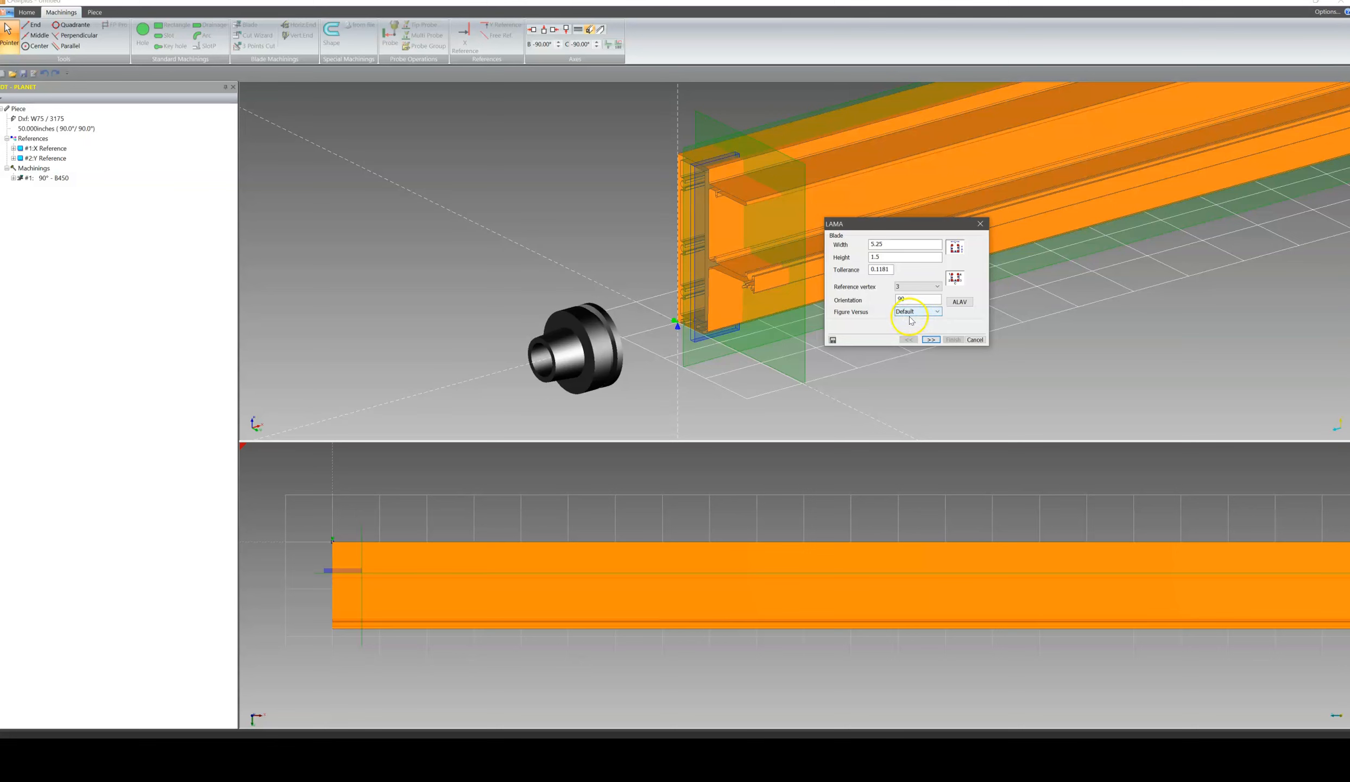
click(930, 339)
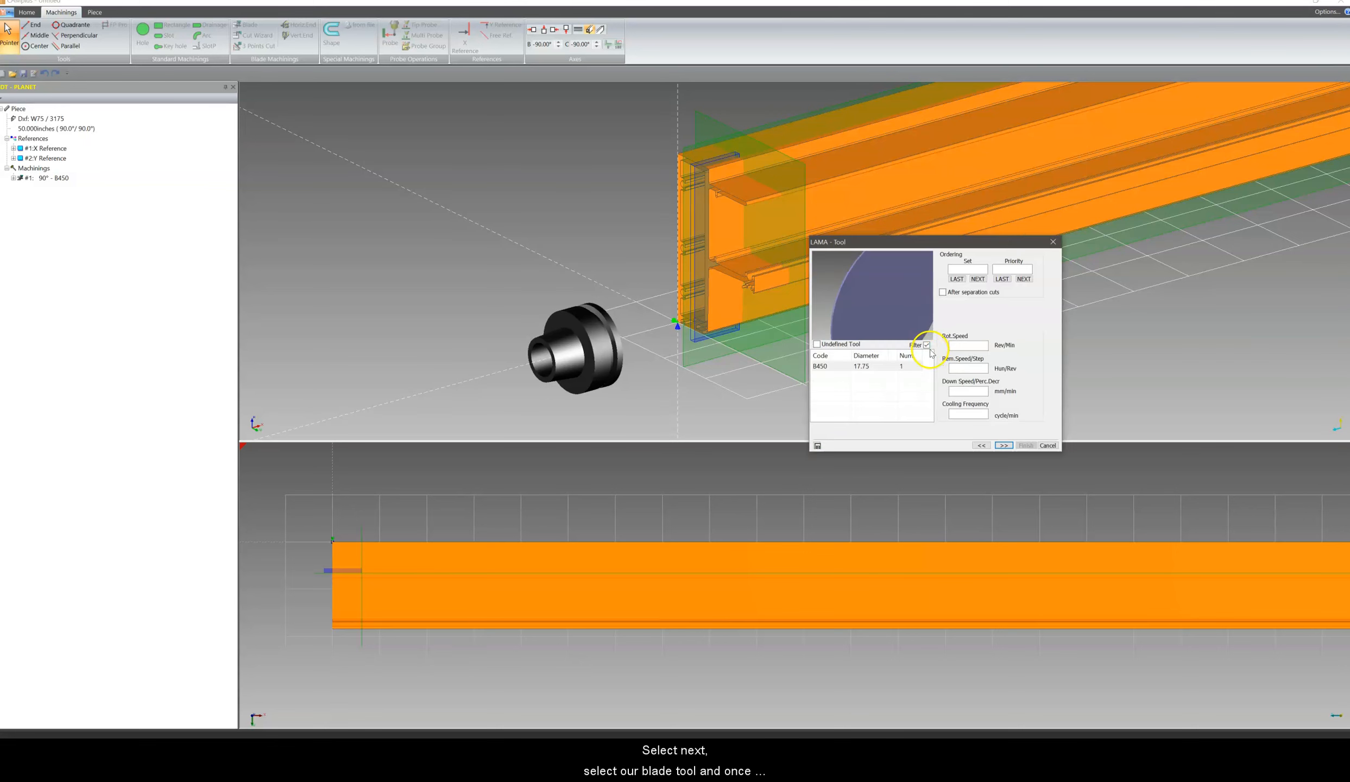
Step: Choose the B450 blade tool, enable After separation cuts and continue to the WHX quotes
click(835, 369)
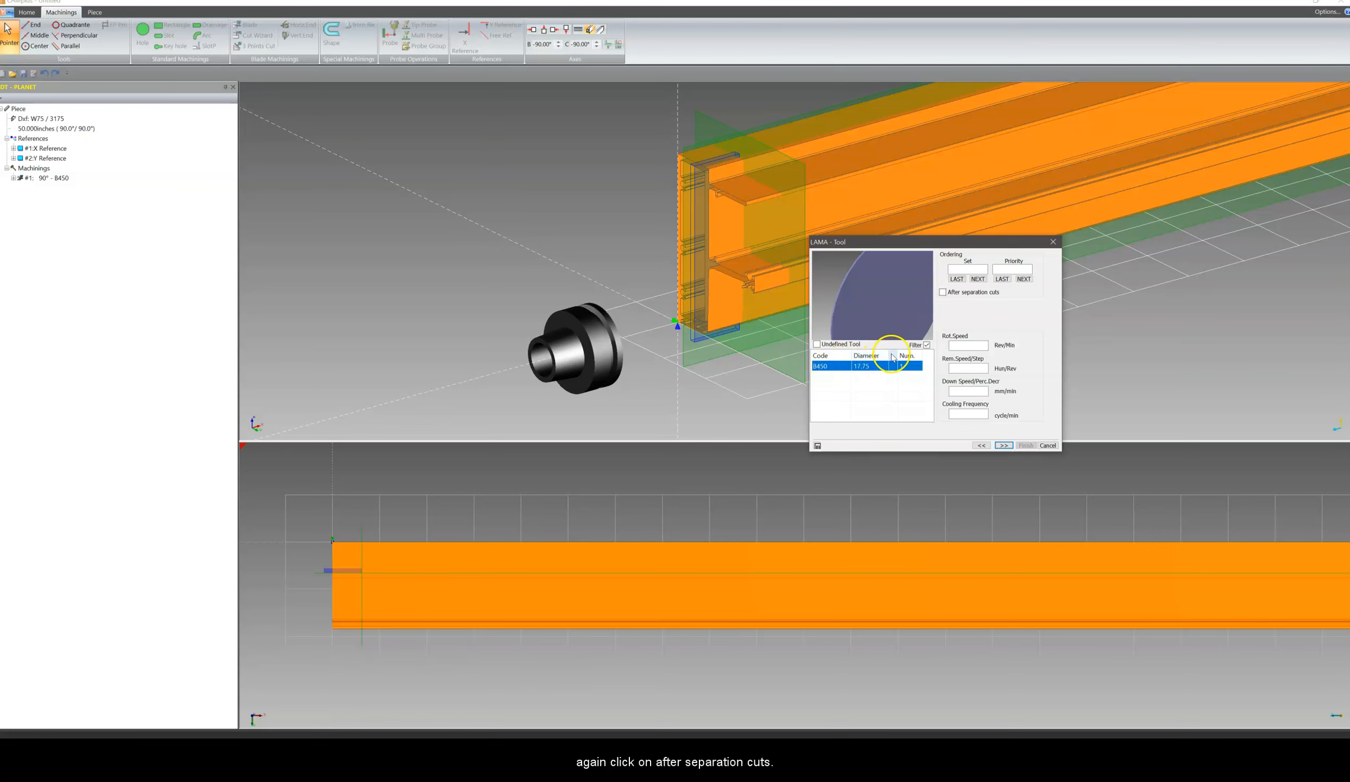
click(943, 294)
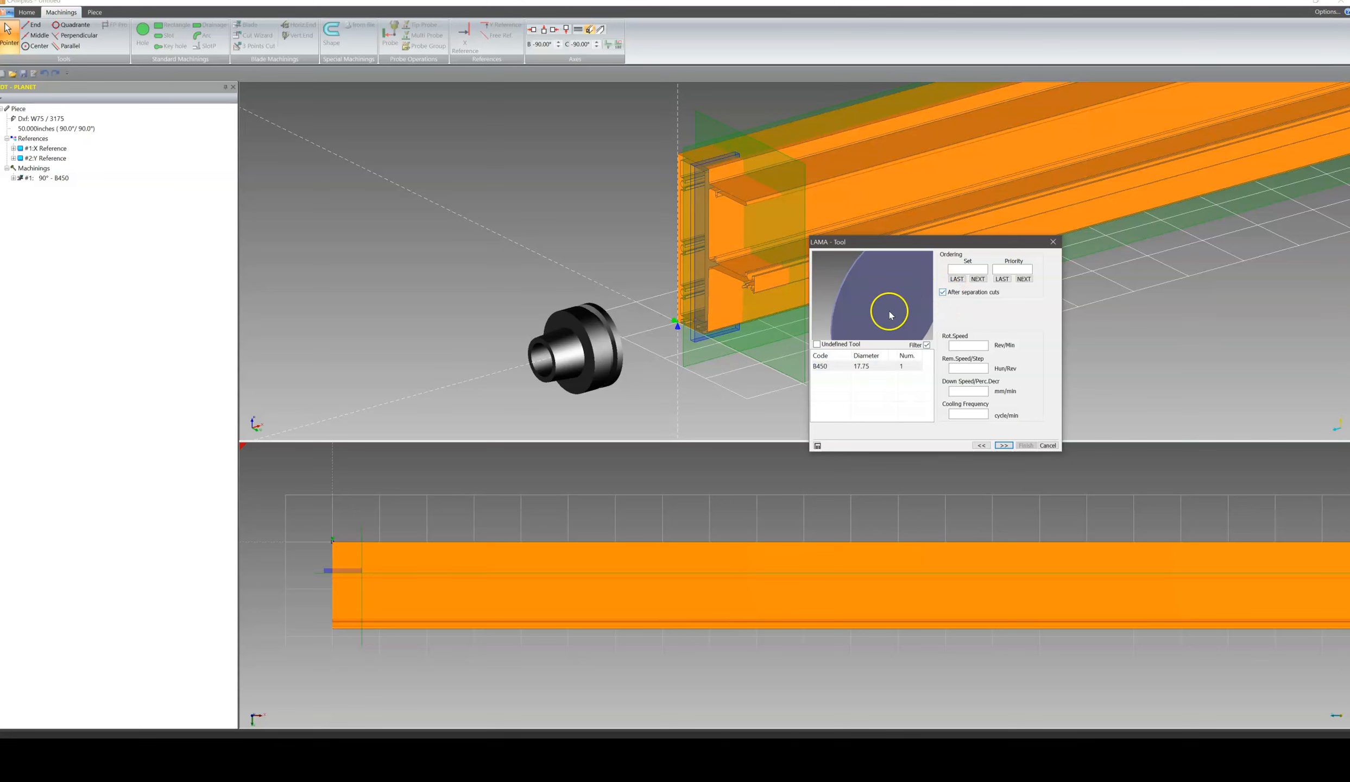
click(1004, 446)
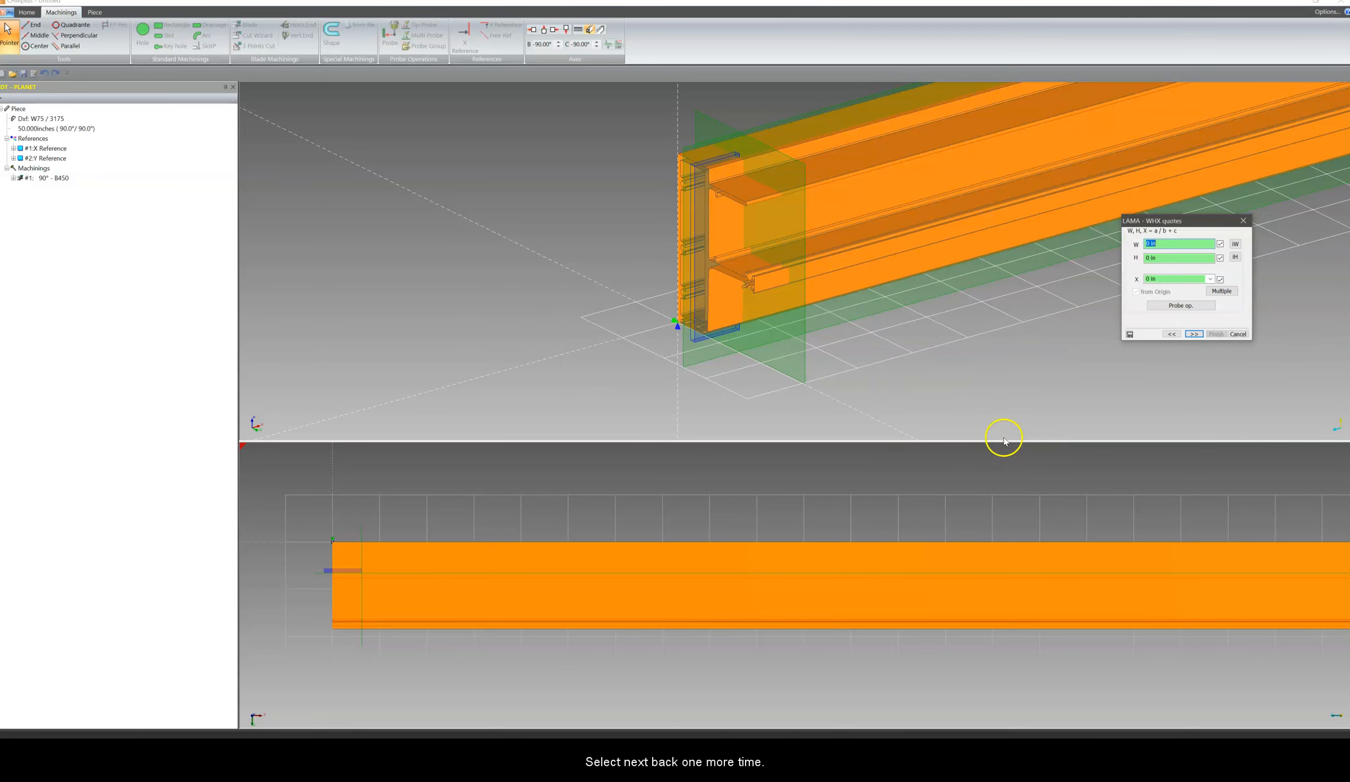
Step: Return to the tool settings to refresh the figure preview and check the second blade's position against the profile
click(1171, 334)
middle_drag(561, 257, 541, 202)
middle_drag(621, 265, 612, 247)
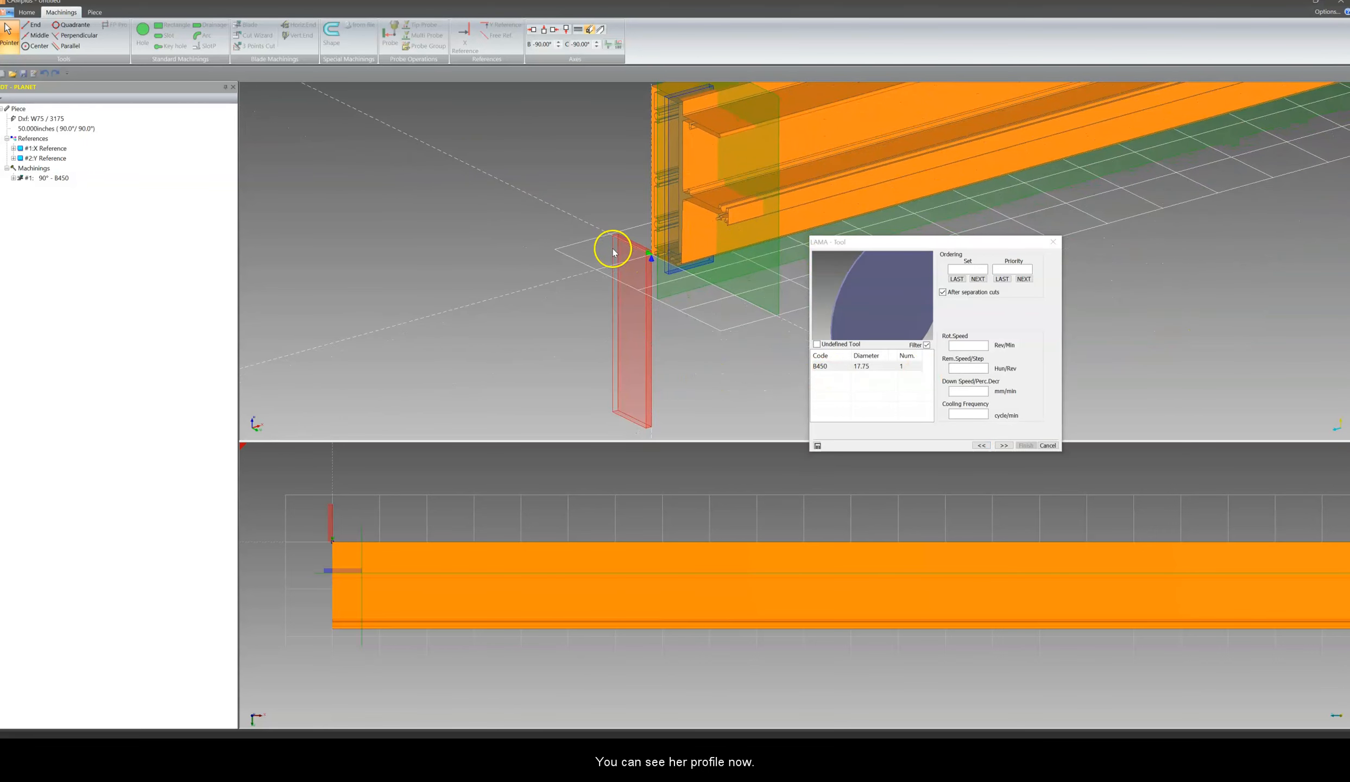
click(1004, 445)
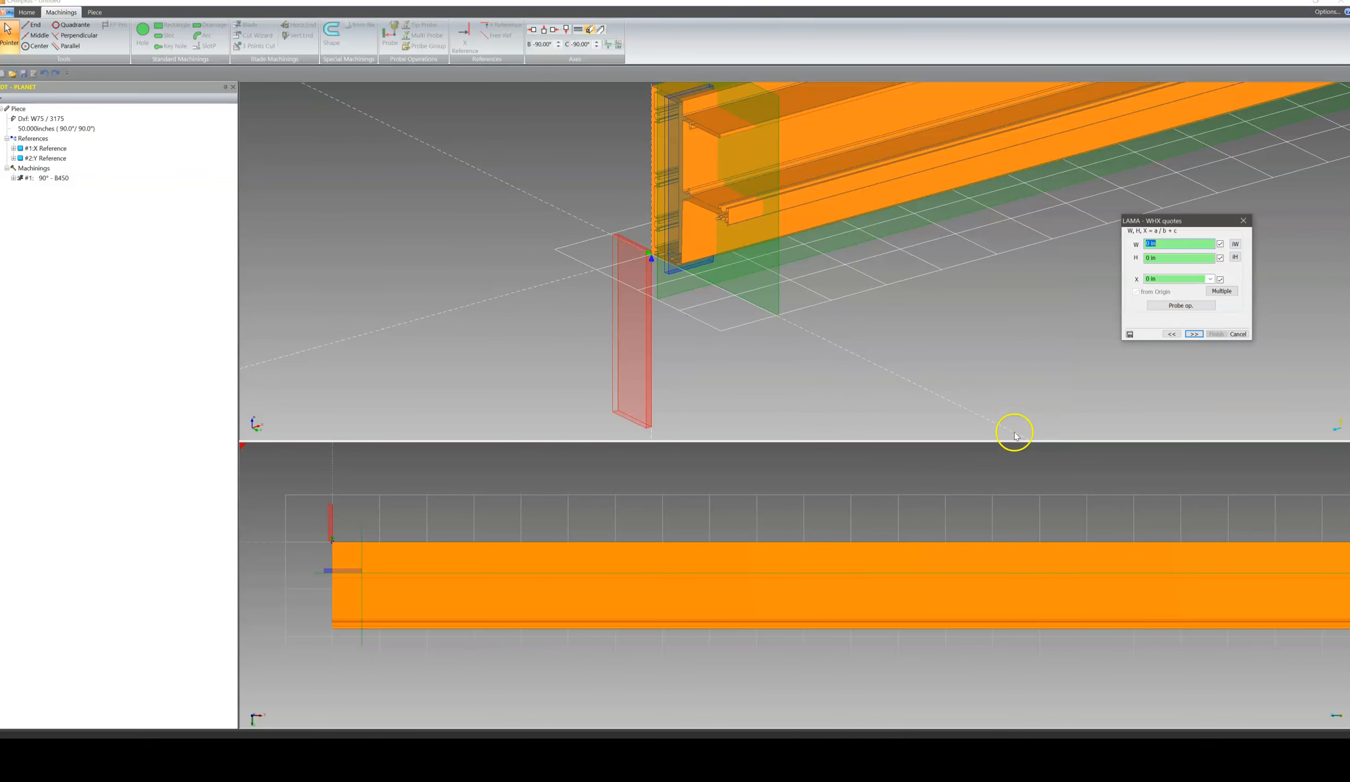
mouse_move(841, 388)
middle_down()
mouse_move(819, 408)
mouse_move(823, 380)
middle_up()
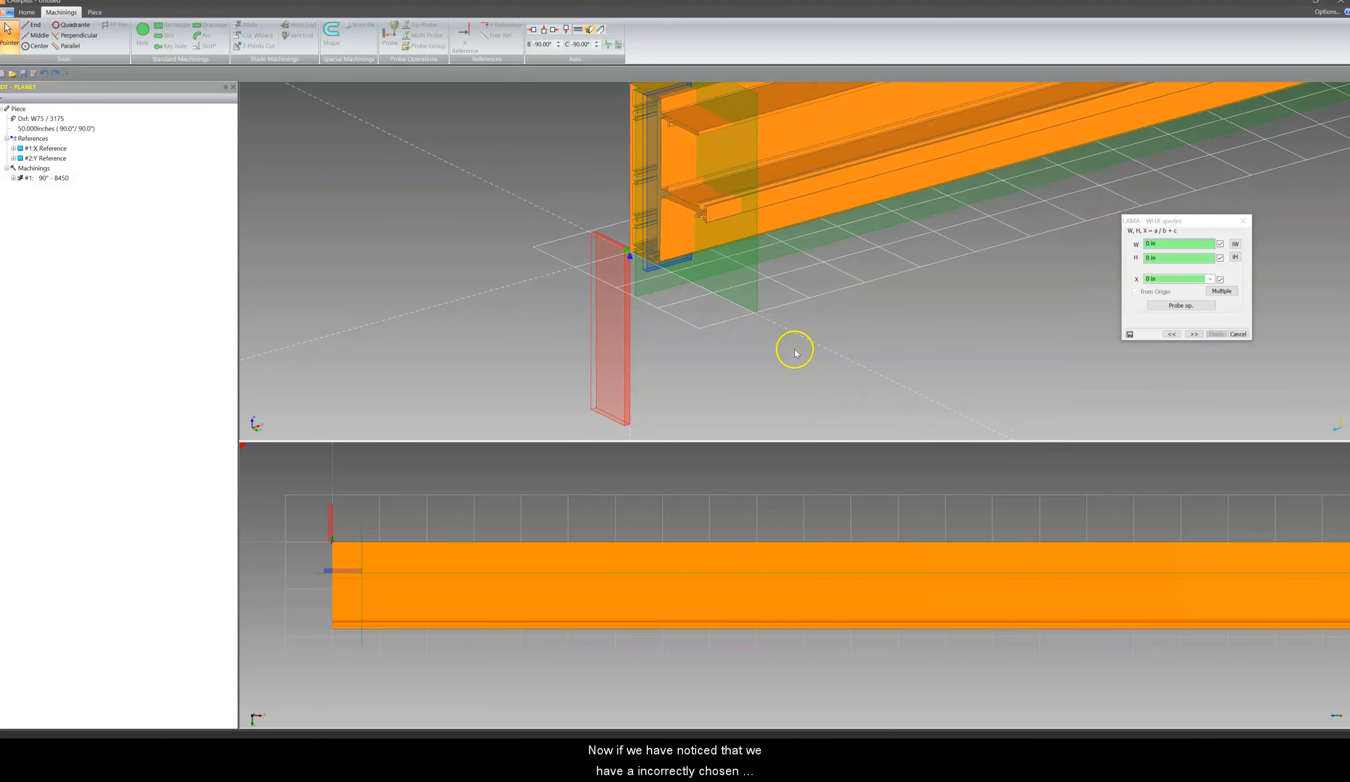
middle_drag(745, 355, 757, 394)
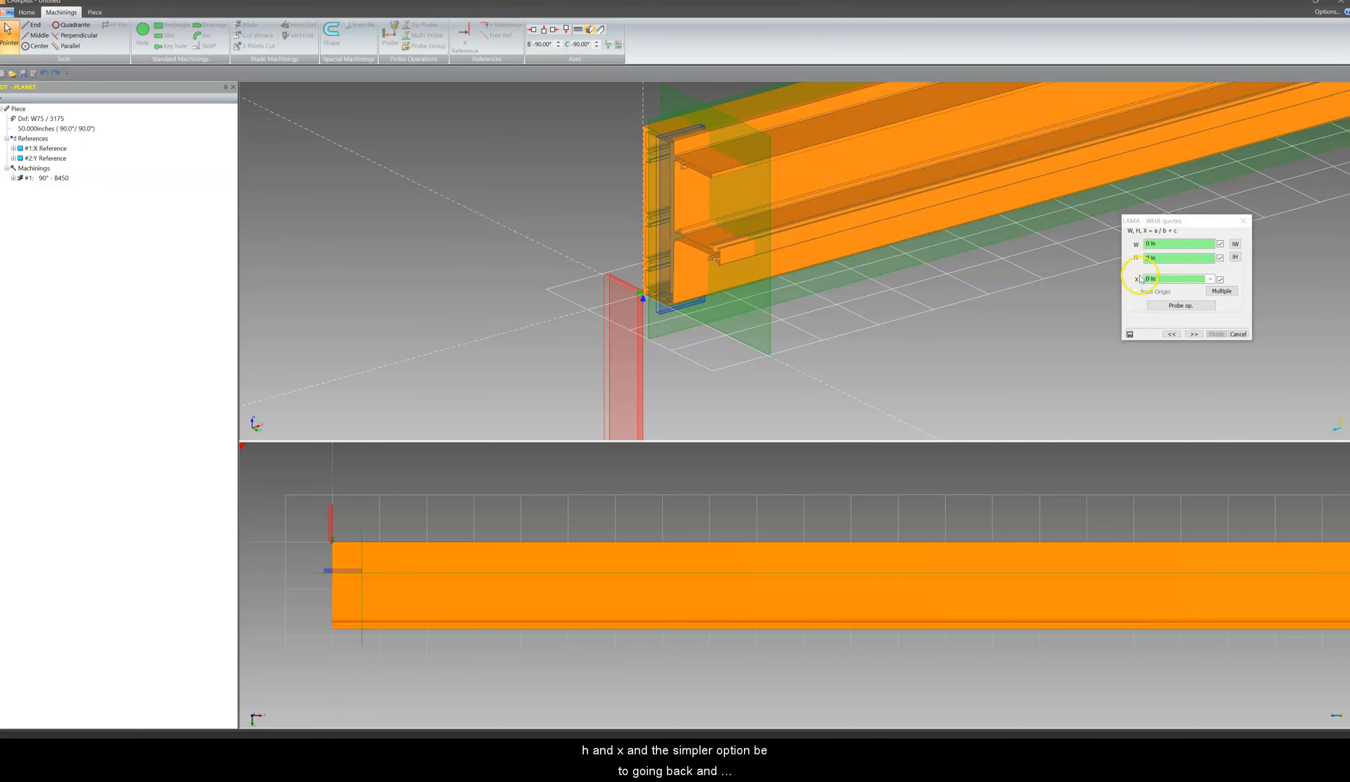
Step: Go back to the blade parameters to review the reference vertex choice, keep 3 and return to the WHX quotes
click(1171, 335)
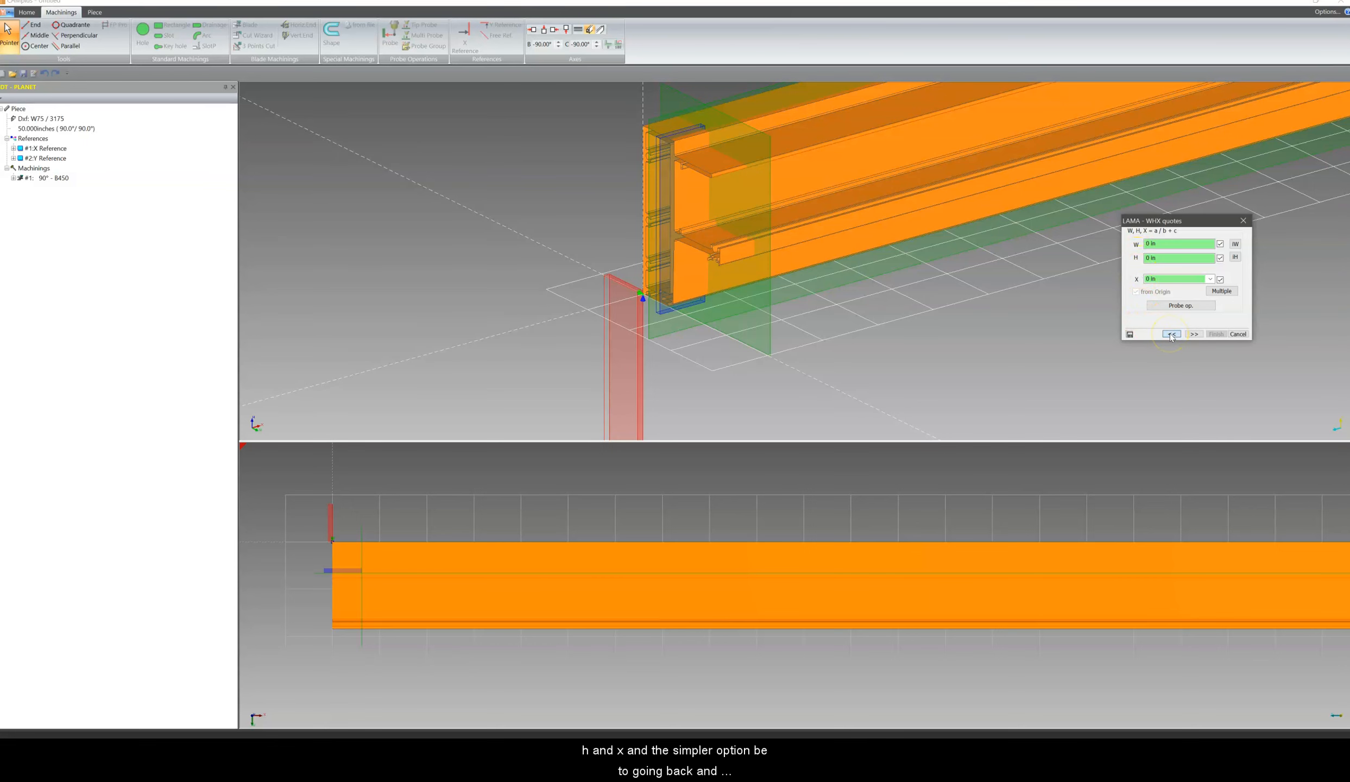
click(978, 446)
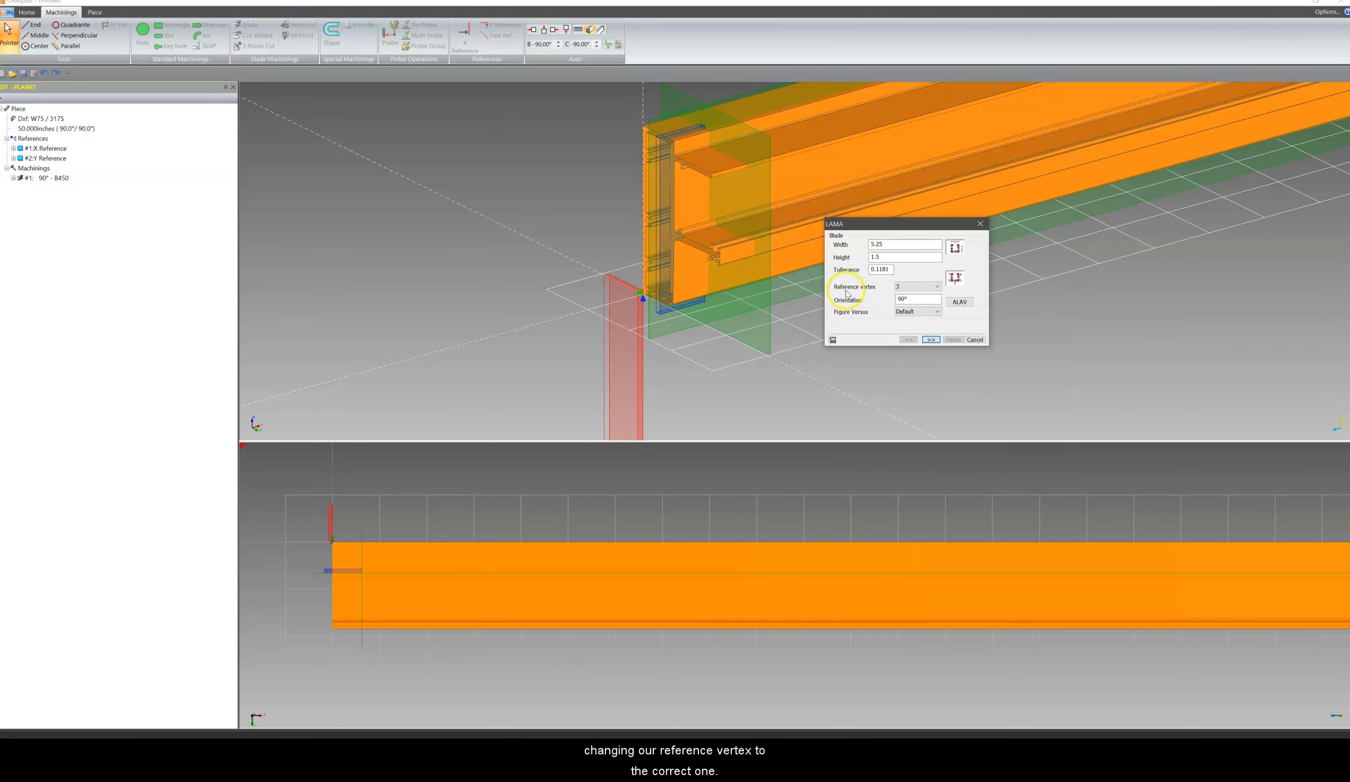
click(900, 286)
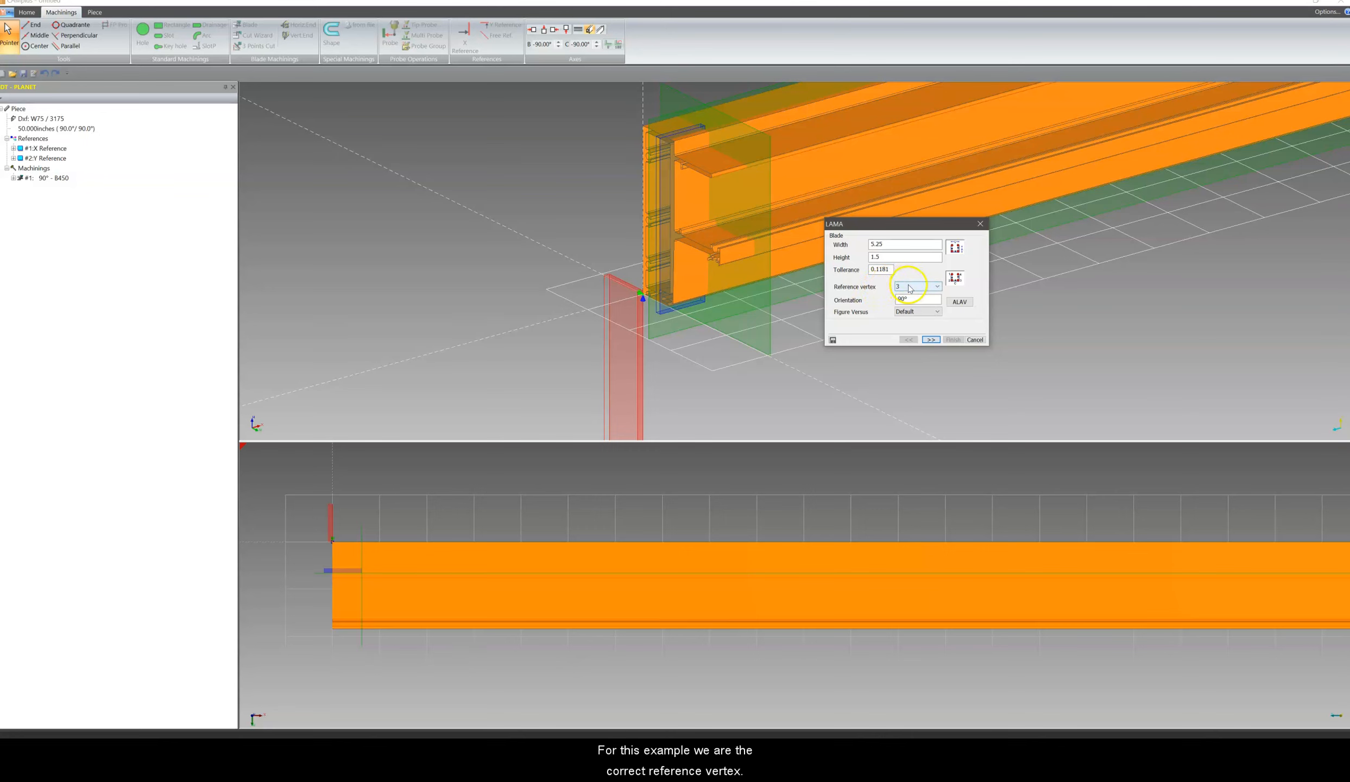
click(930, 339)
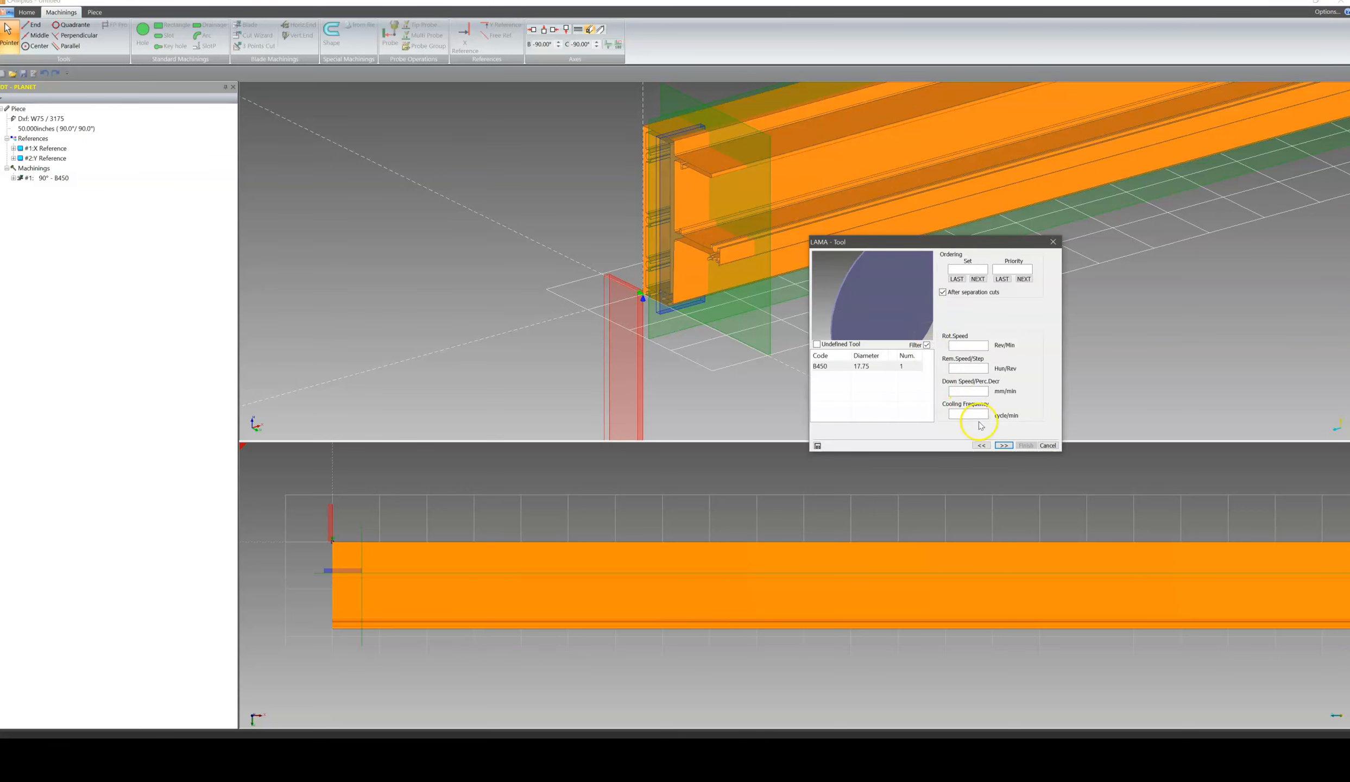
click(1003, 445)
Step: Link the second blade cut to vertical X reference #1 and lengthwise Y reference #2
middle_drag(769, 373, 744, 388)
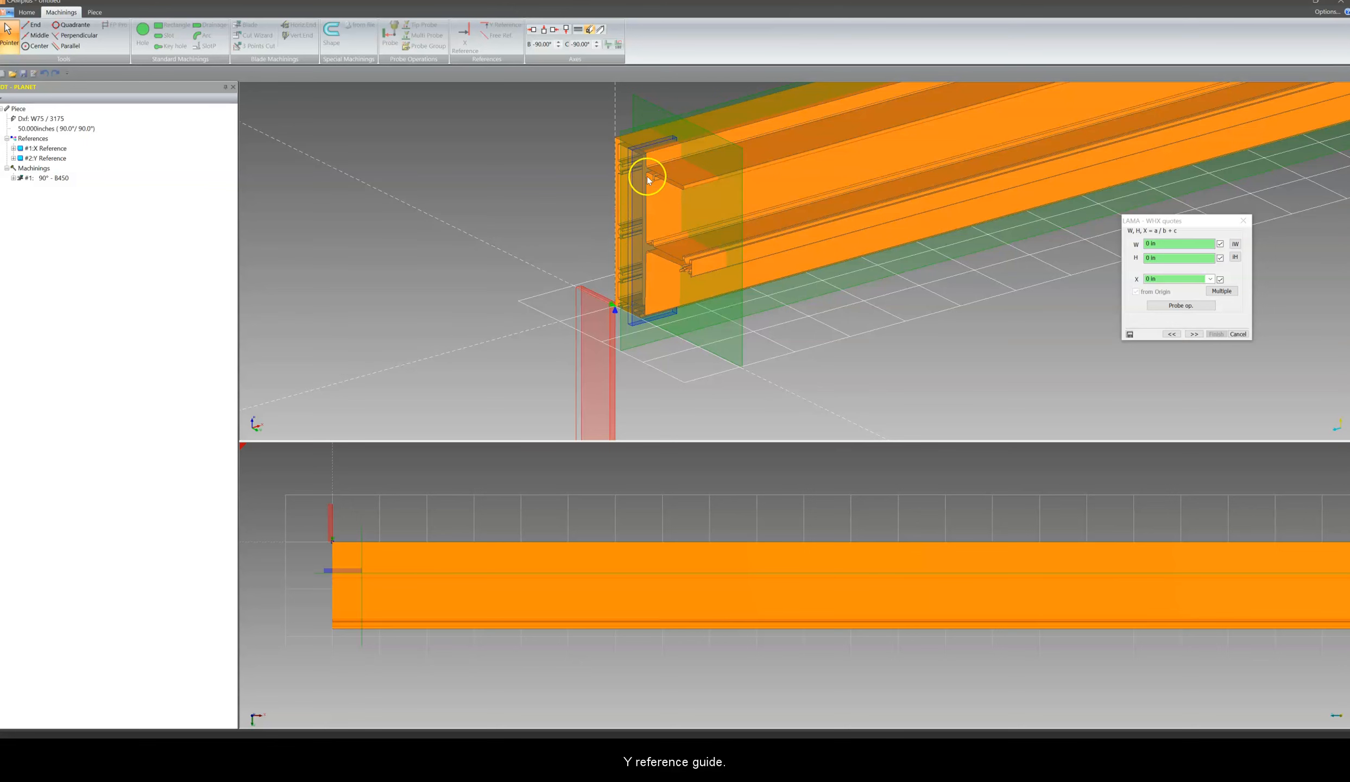
click(643, 115)
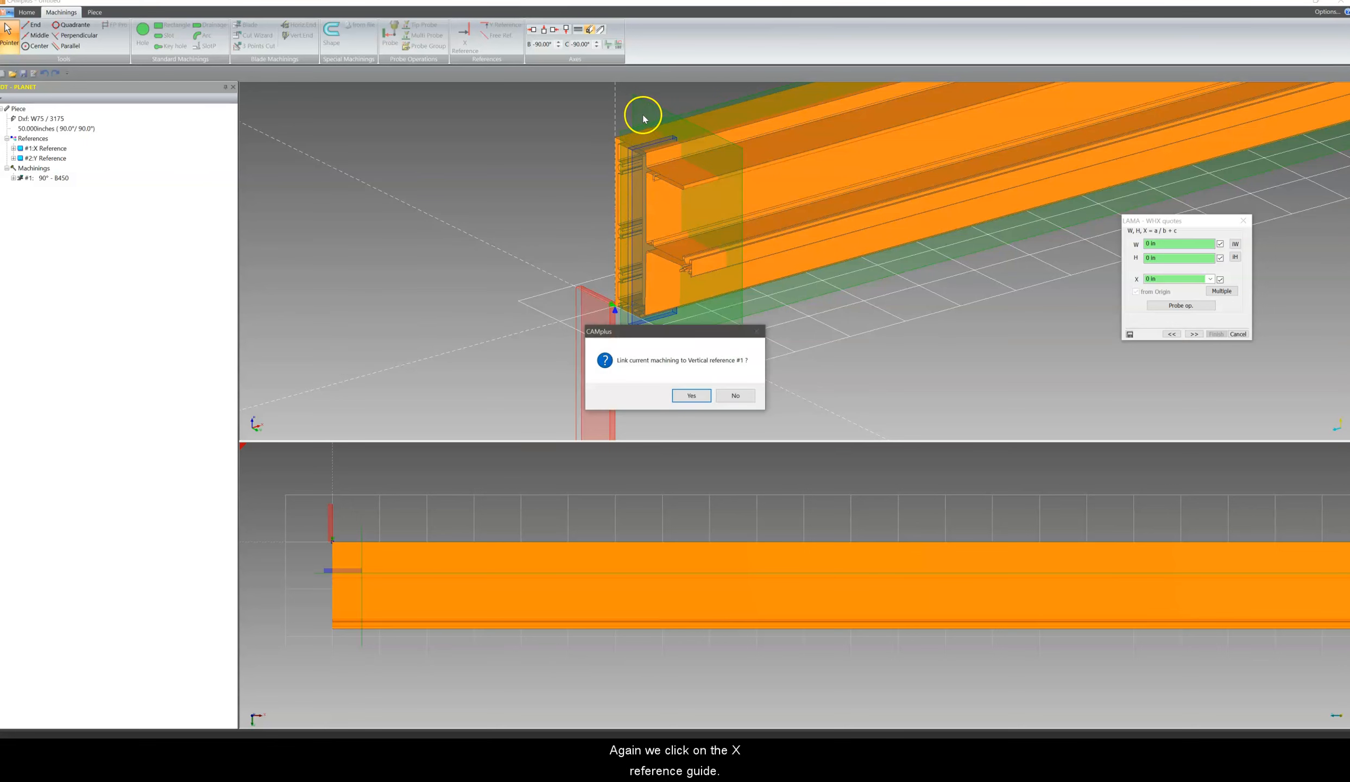
click(690, 396)
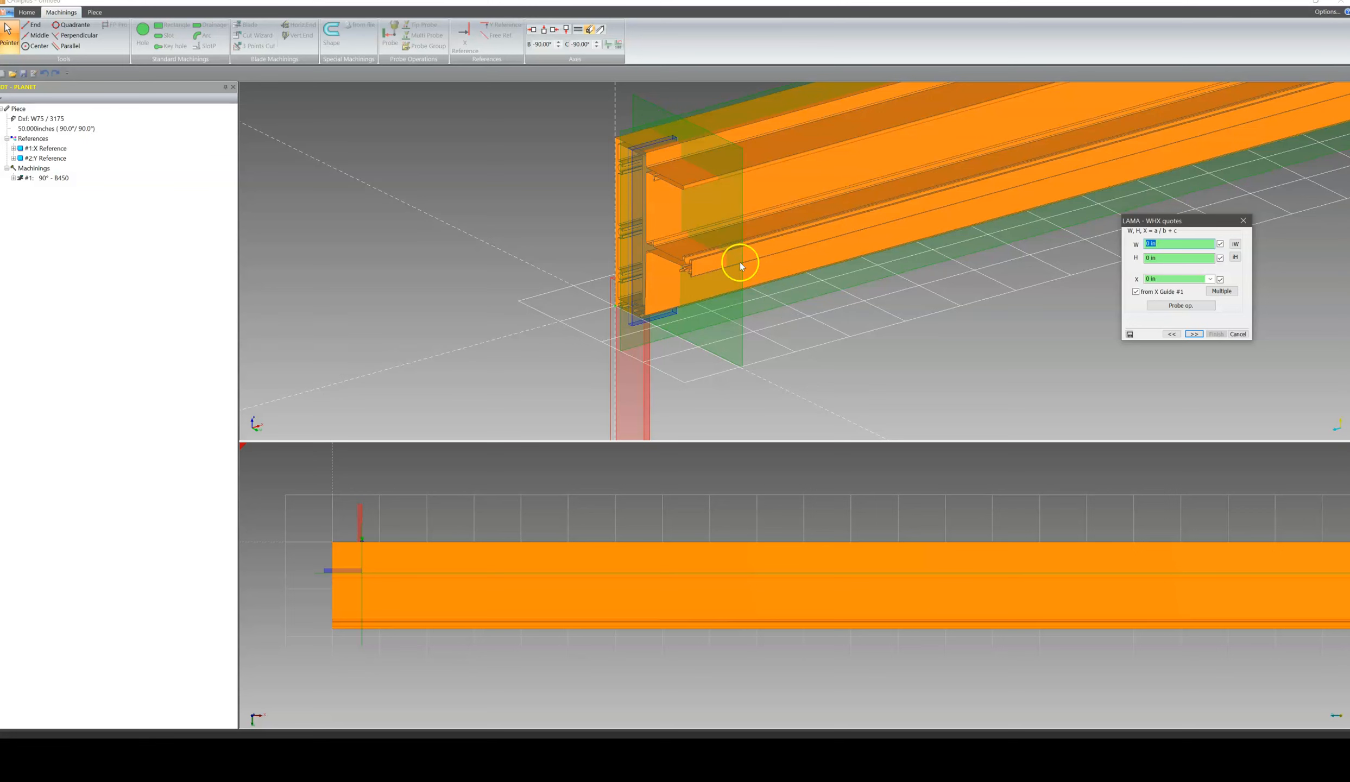
click(710, 111)
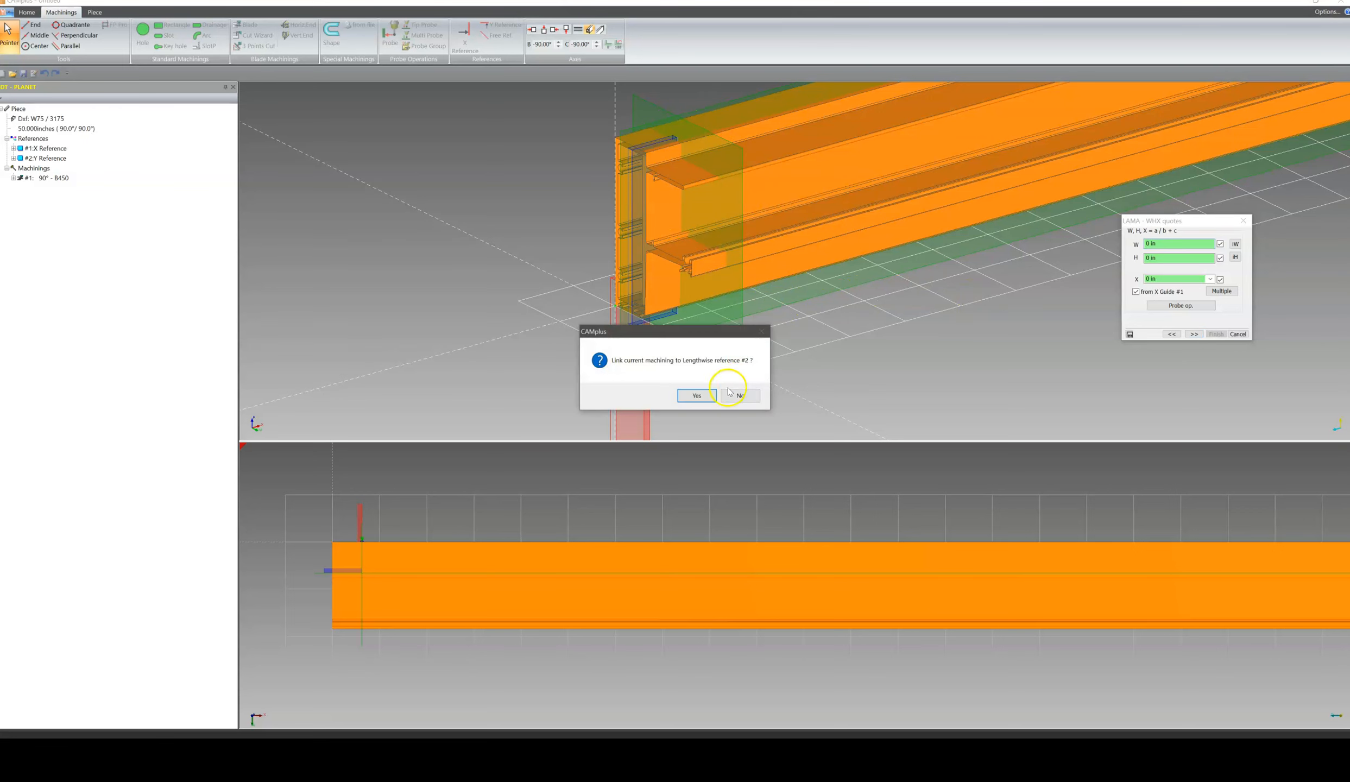
click(699, 397)
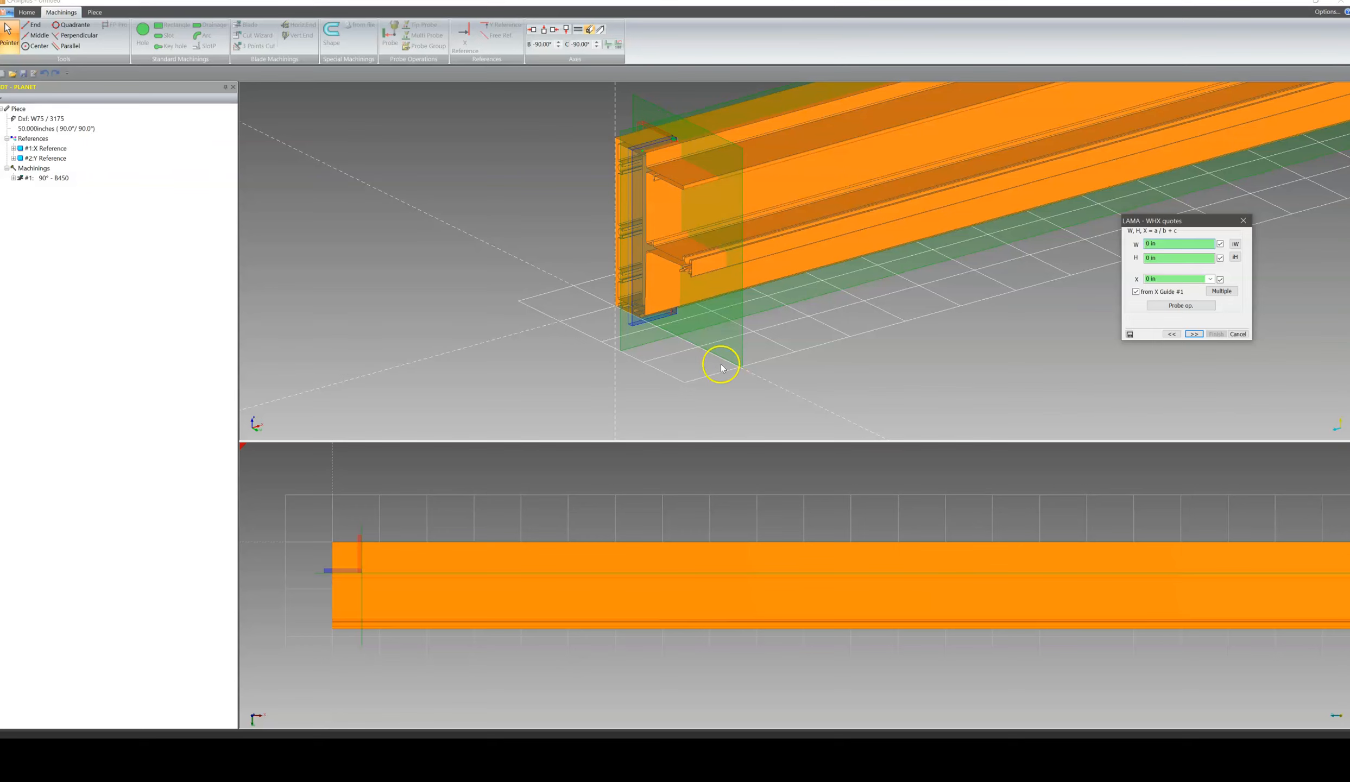
Step: Check the second cut's position on the profile, accept the default Z values and finish the machining
middle_drag(591, 262, 683, 262)
scroll(609, 209, up, 2)
middle_drag(805, 219, 849, 264)
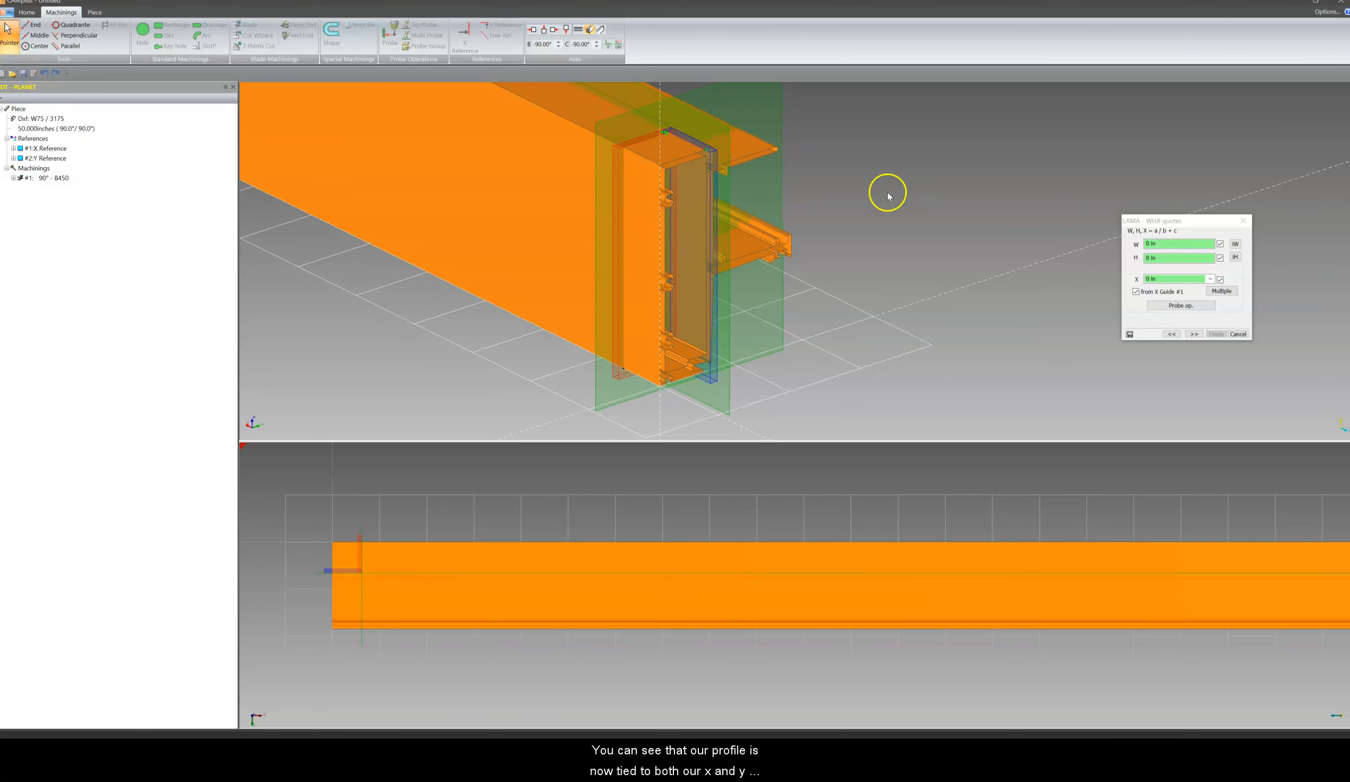
middle_drag(885, 192, 846, 193)
click(1194, 334)
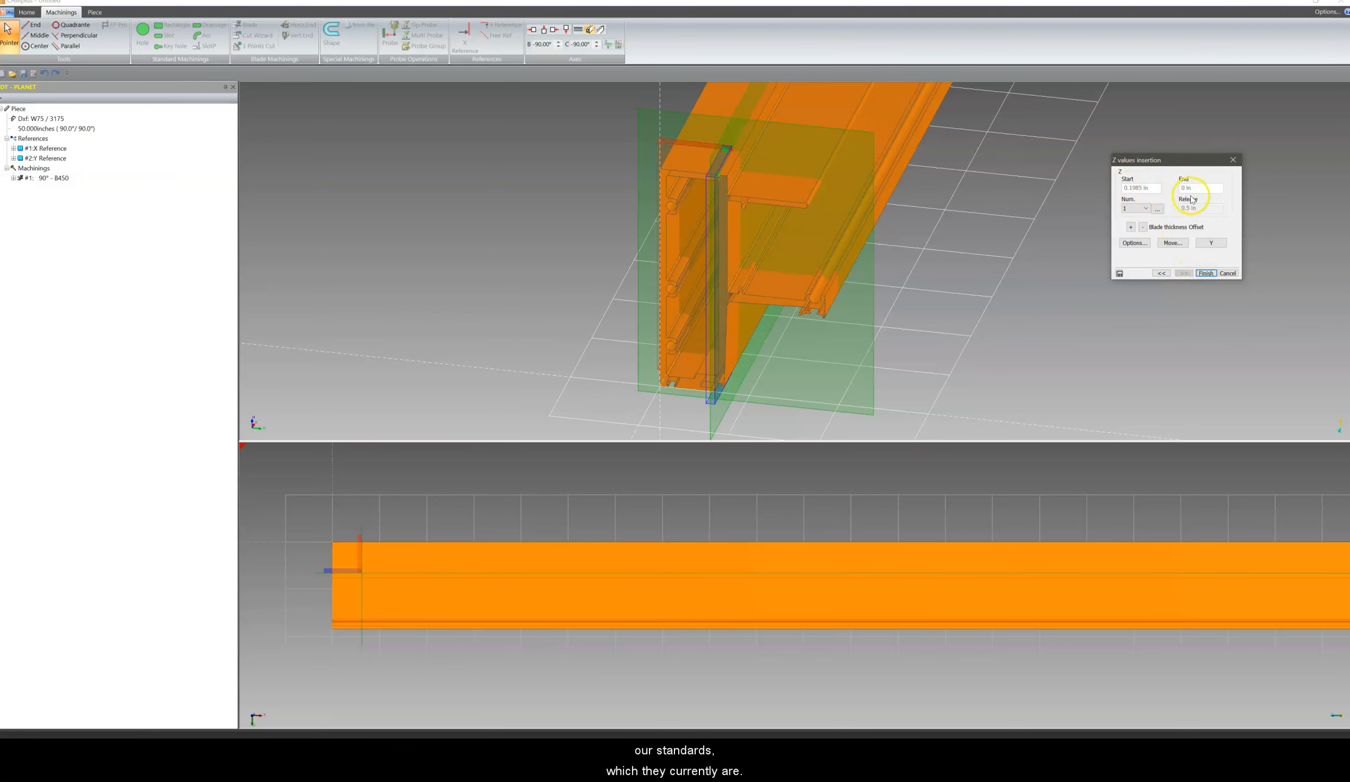
click(1204, 273)
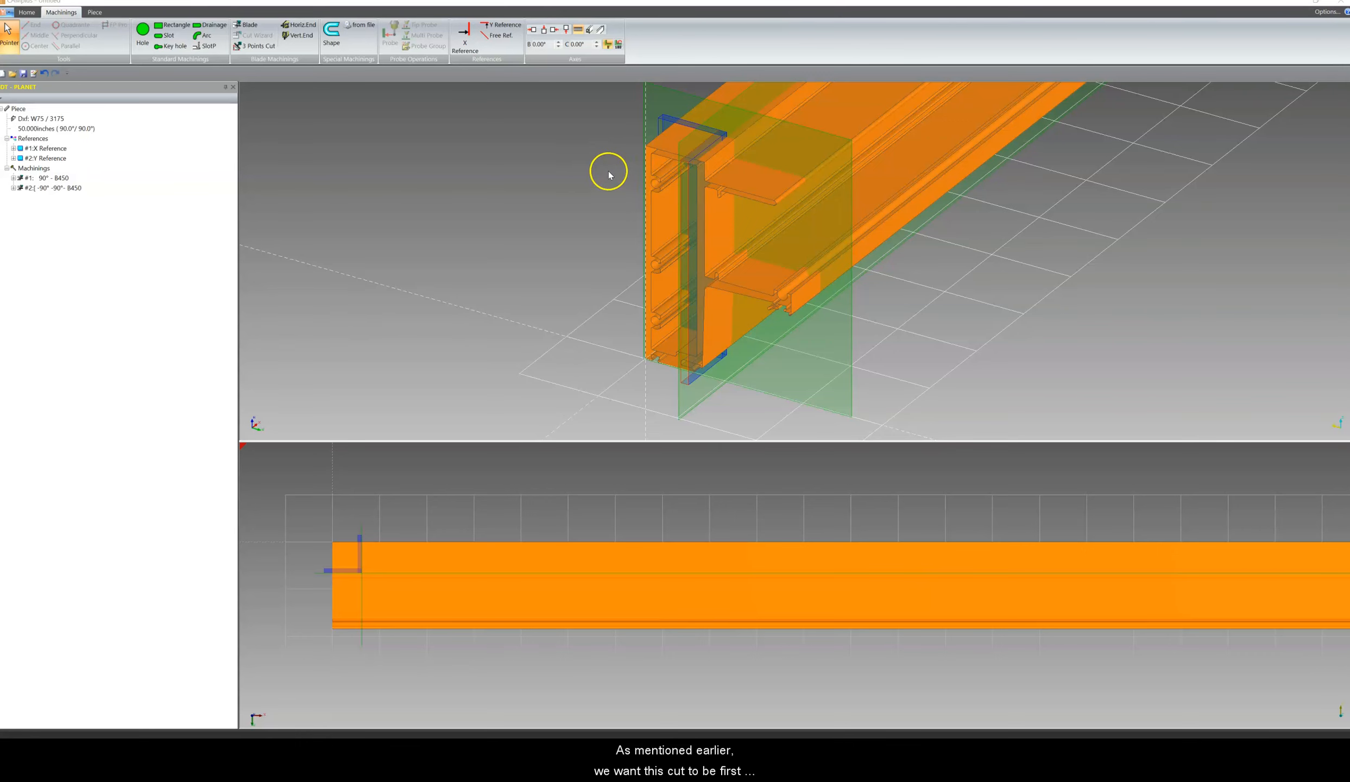
Step: Assign the first blade cut to set 1 with priority 1 and finish the machining
middle_drag(657, 288, 664, 319)
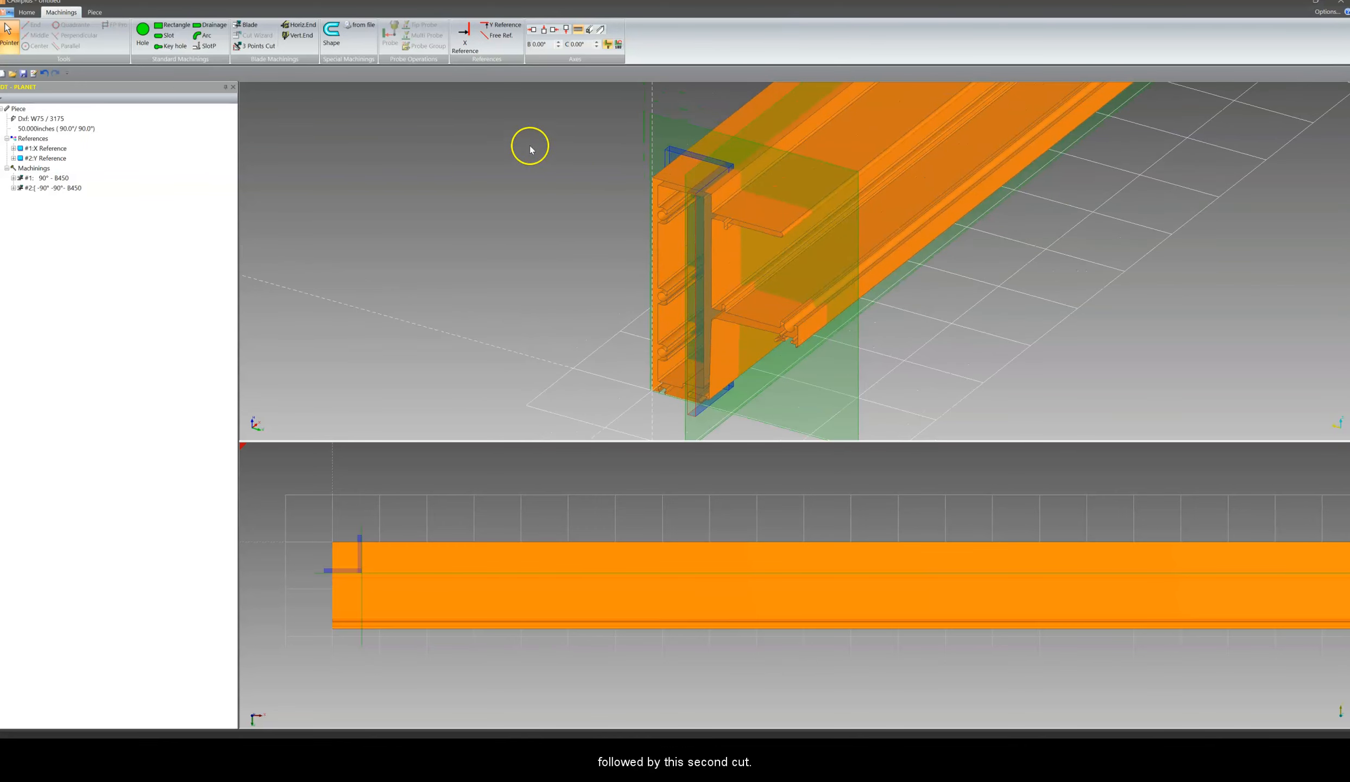
double_click(53, 179)
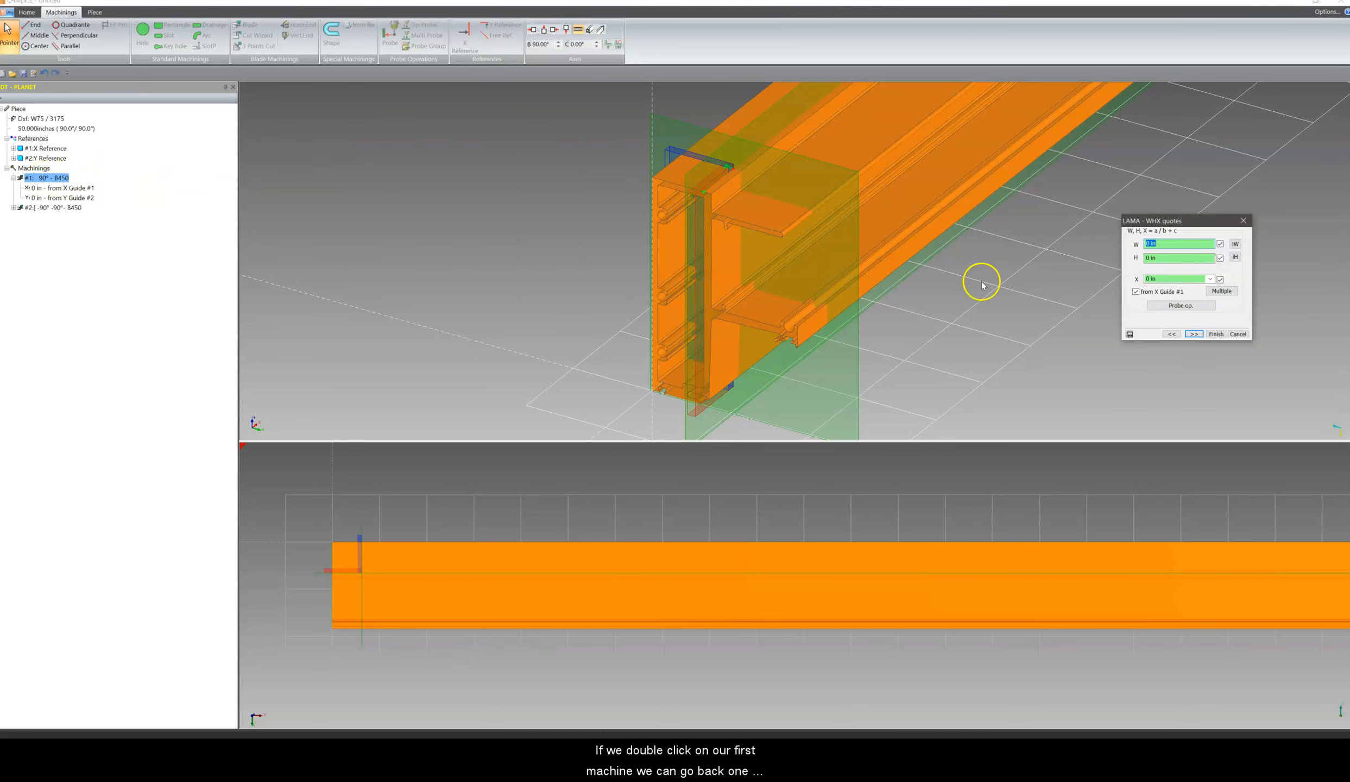
click(1171, 334)
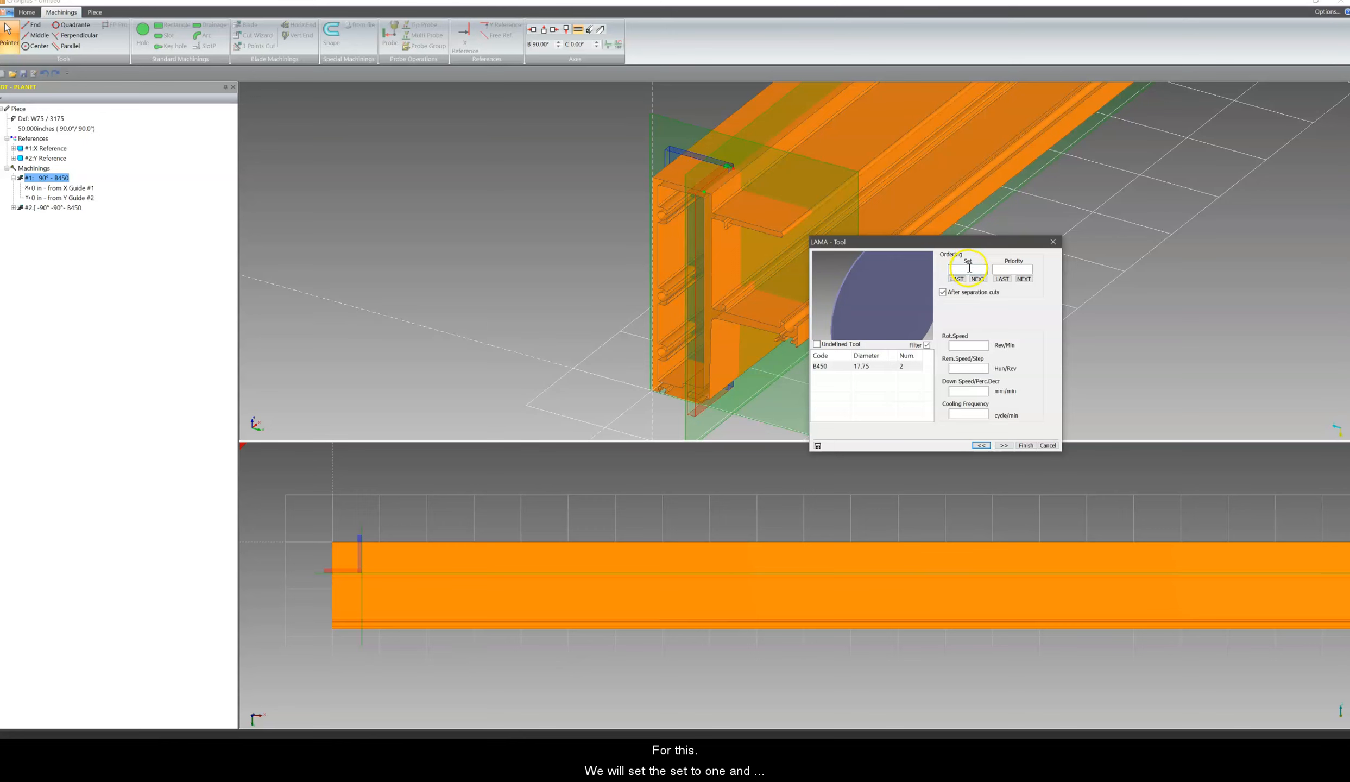
click(1009, 270)
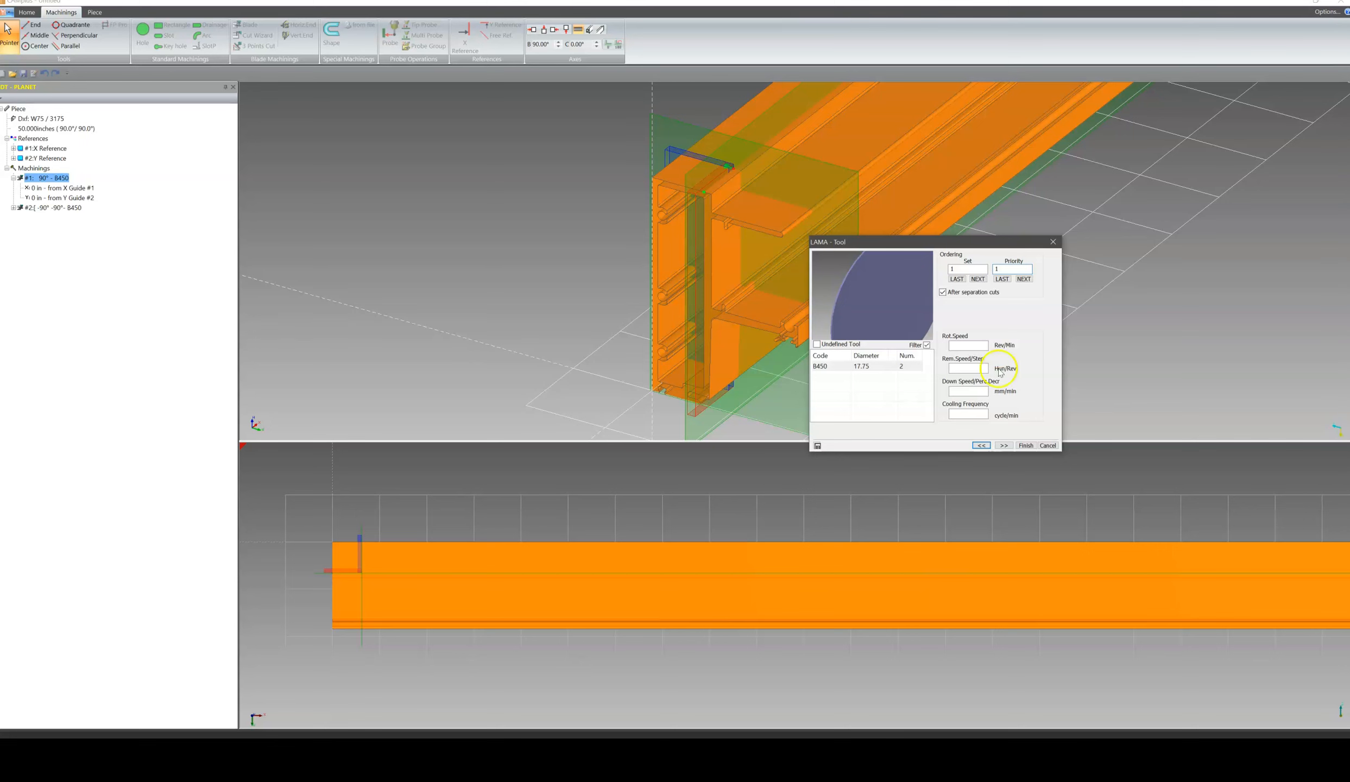
click(1004, 445)
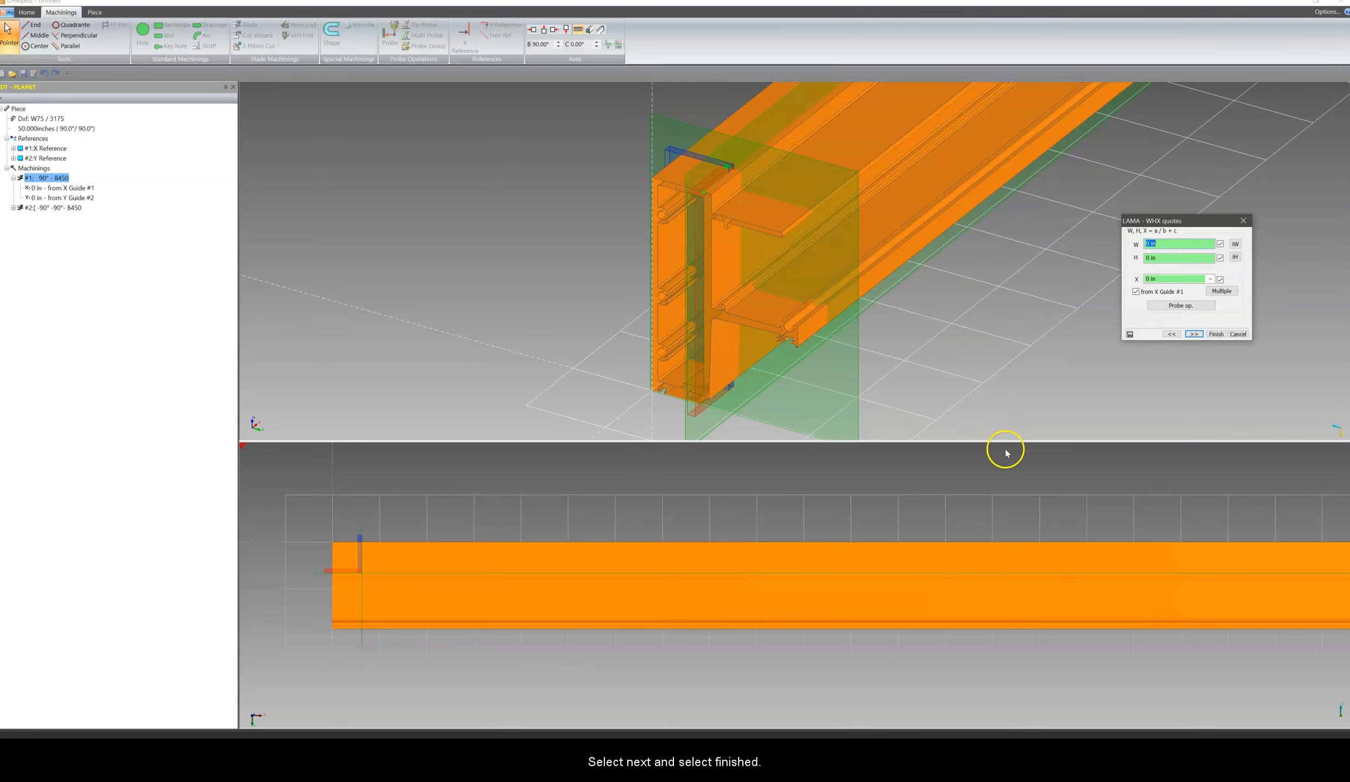
click(1216, 334)
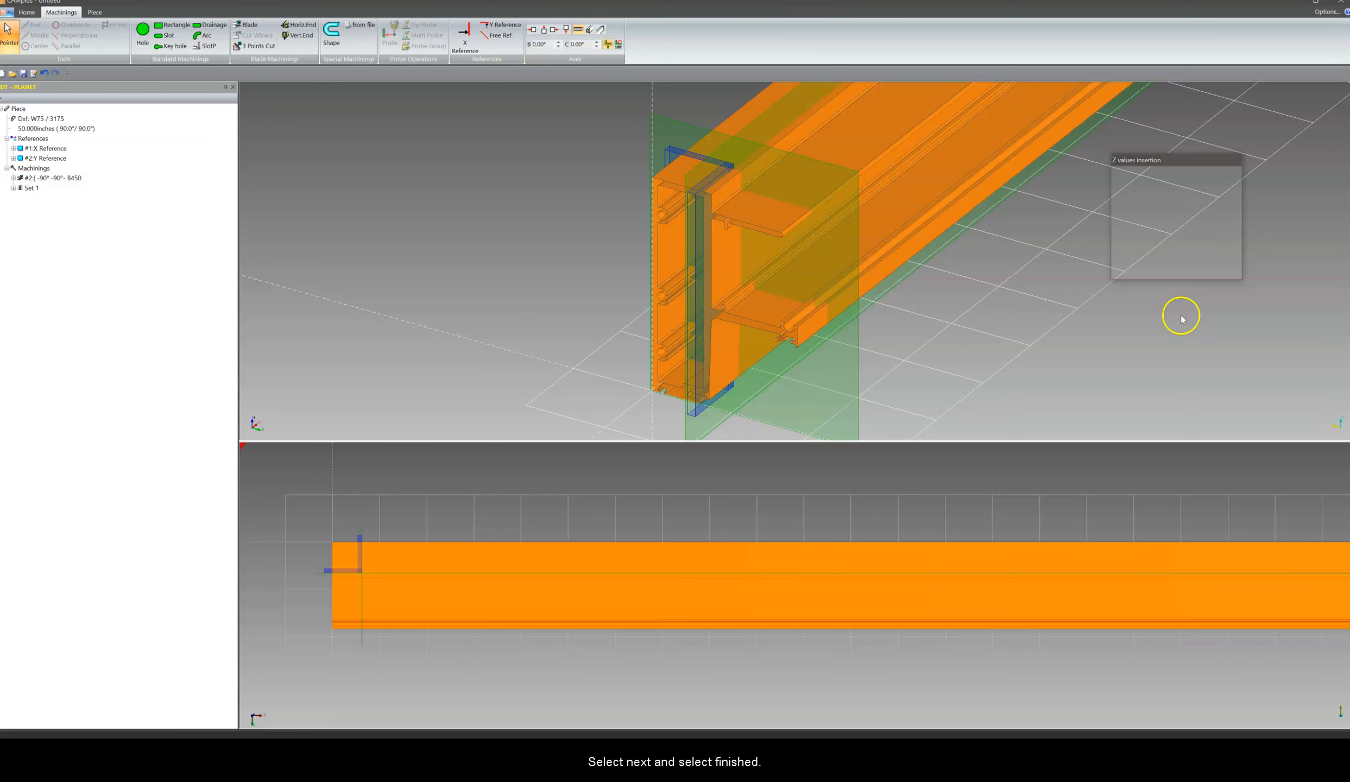
Step: Assign the second blade cut to set 1 with priority 2 and finish the machining
click(48, 178)
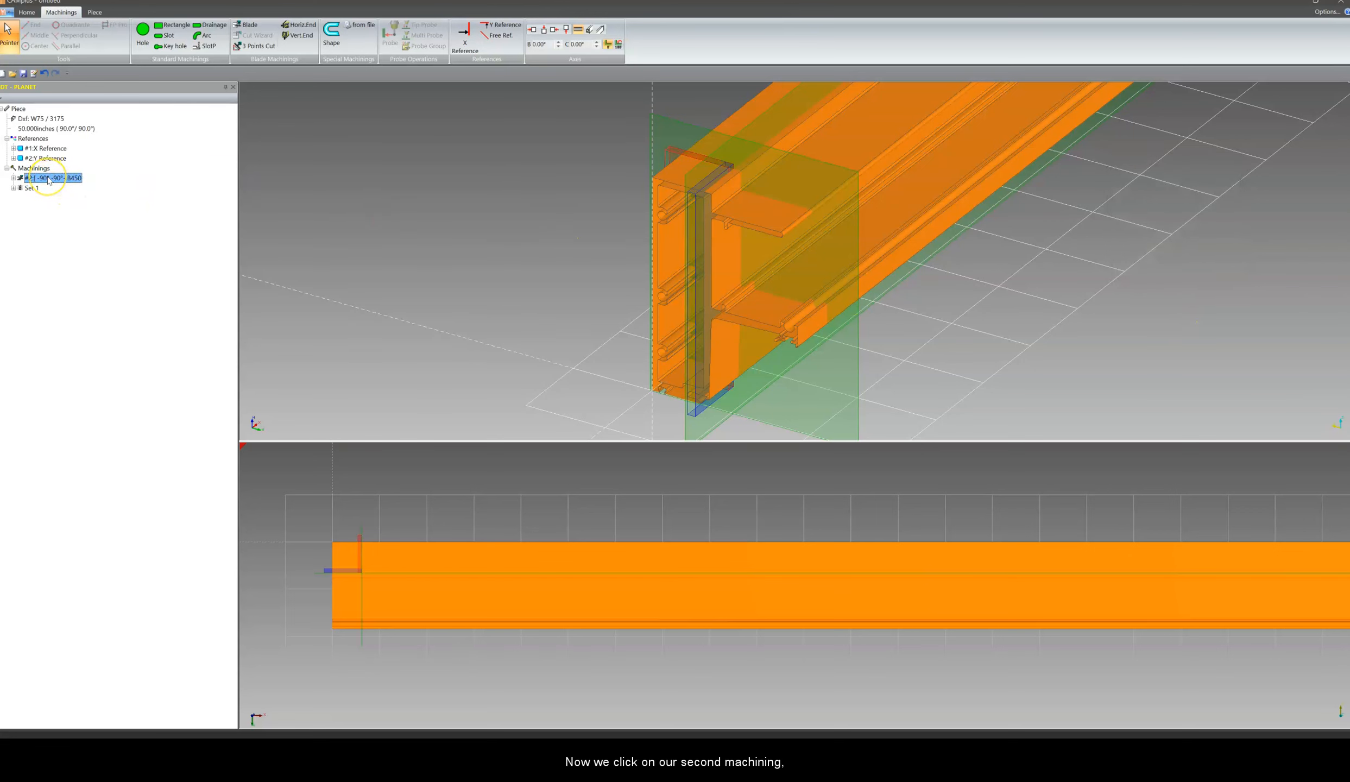
double_click(48, 179)
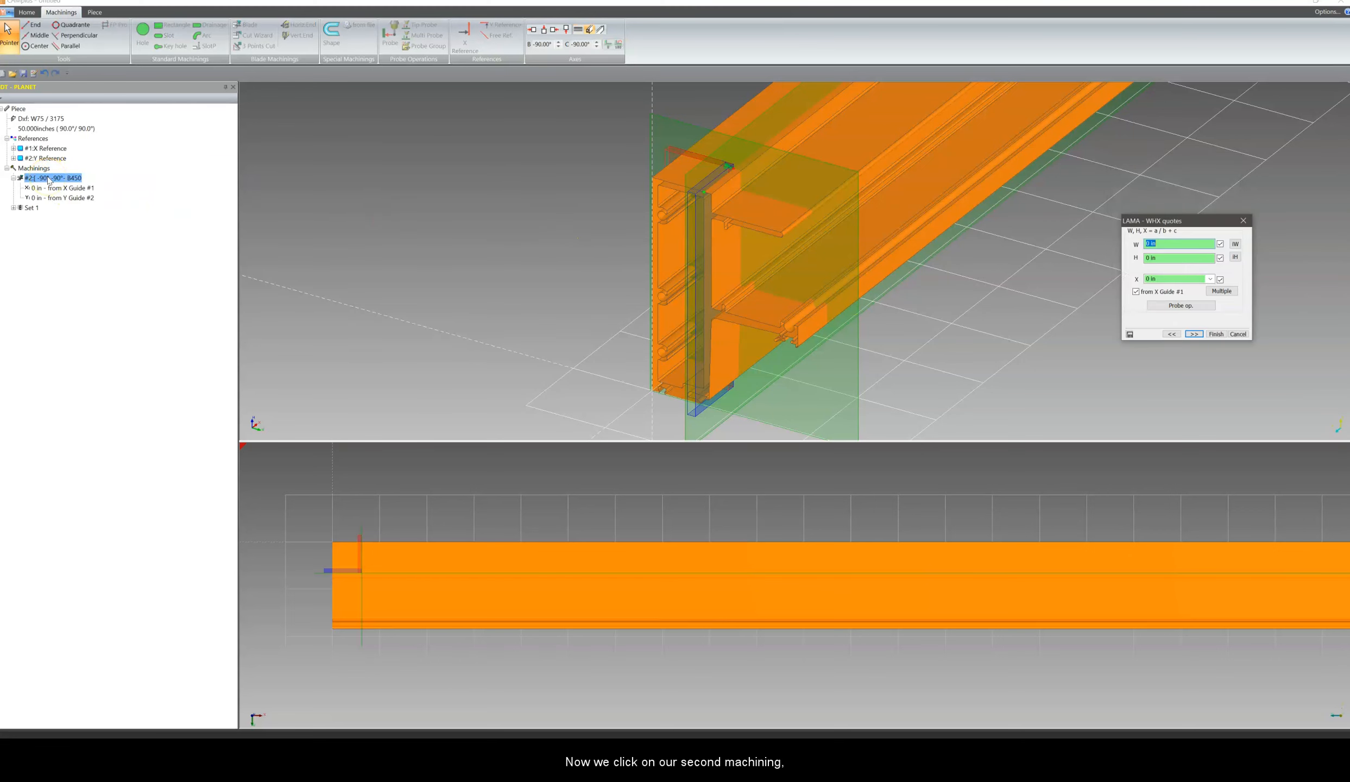
click(1171, 334)
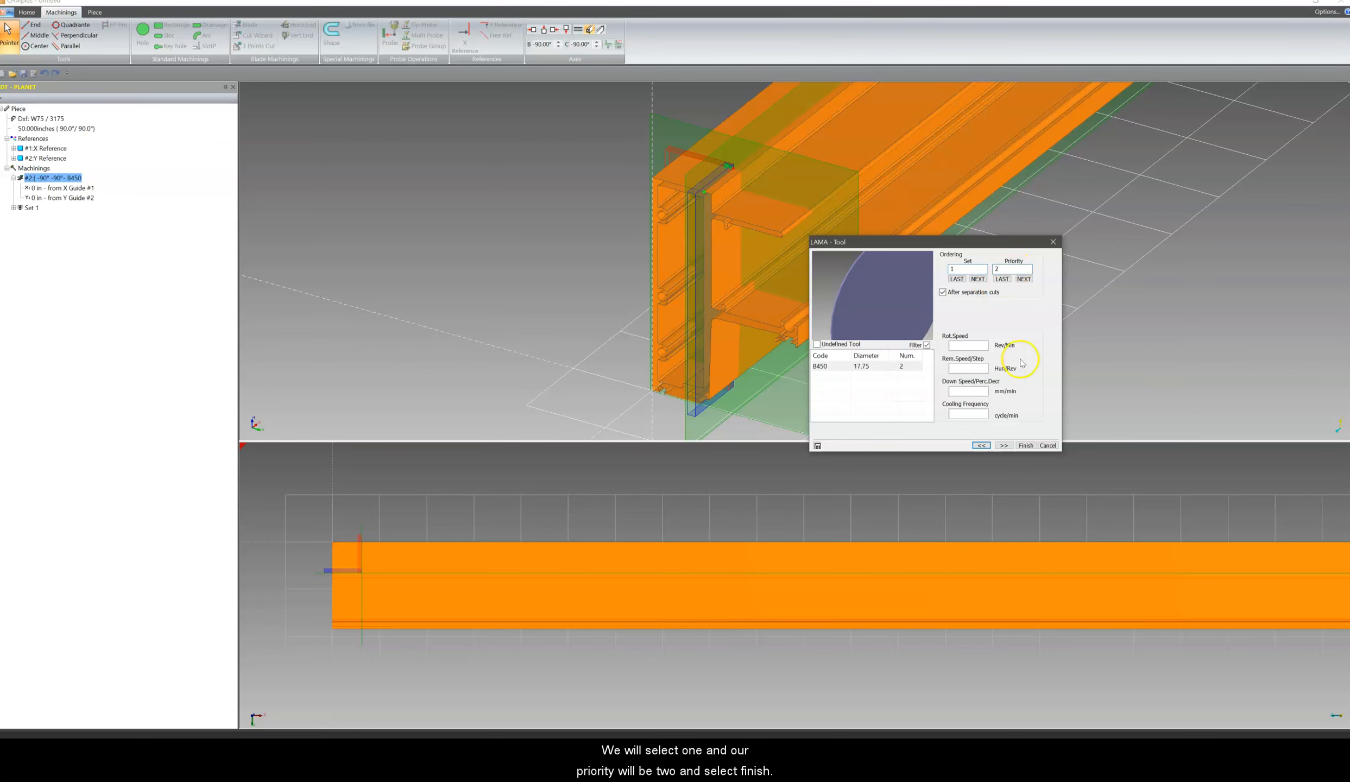
click(1003, 446)
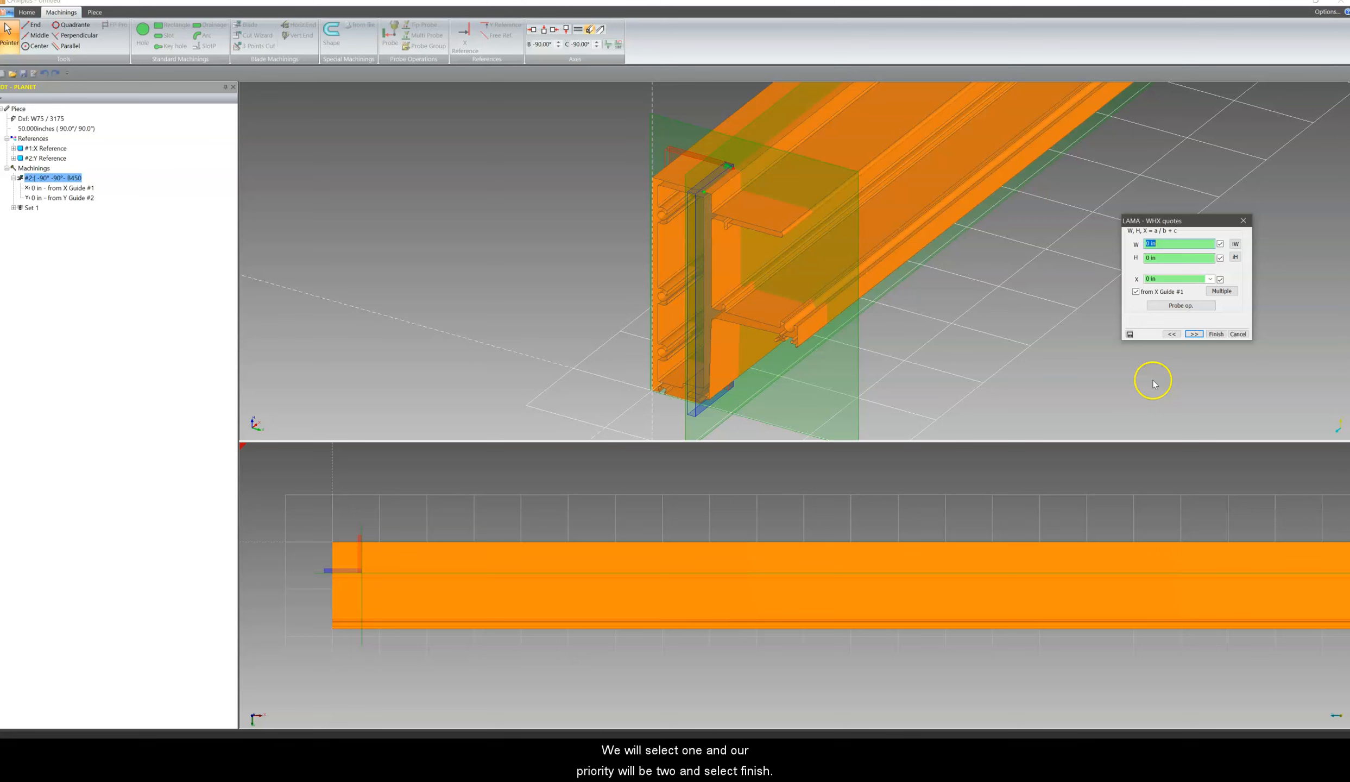
click(1215, 335)
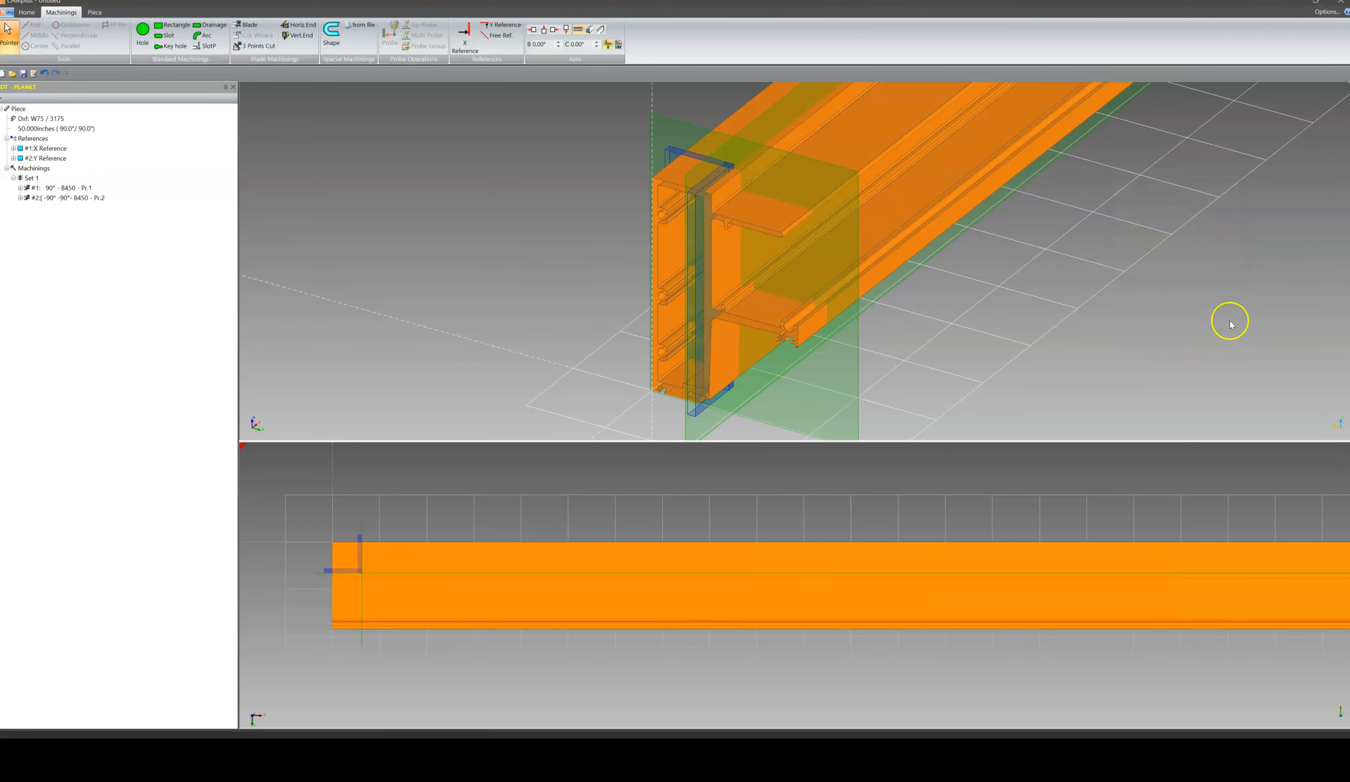
Step: Highlight both cuts in Set 1 to check their order and simulate the piece
click(59, 188)
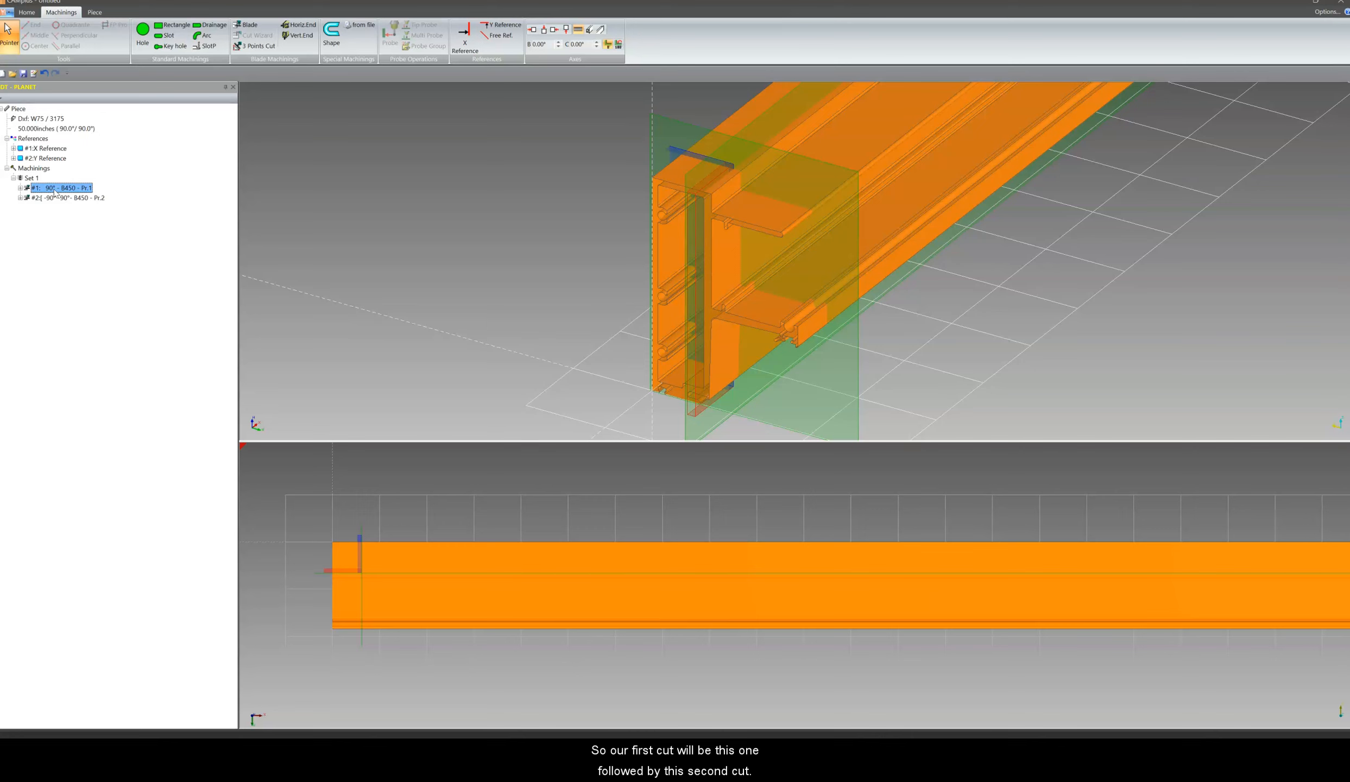
click(59, 198)
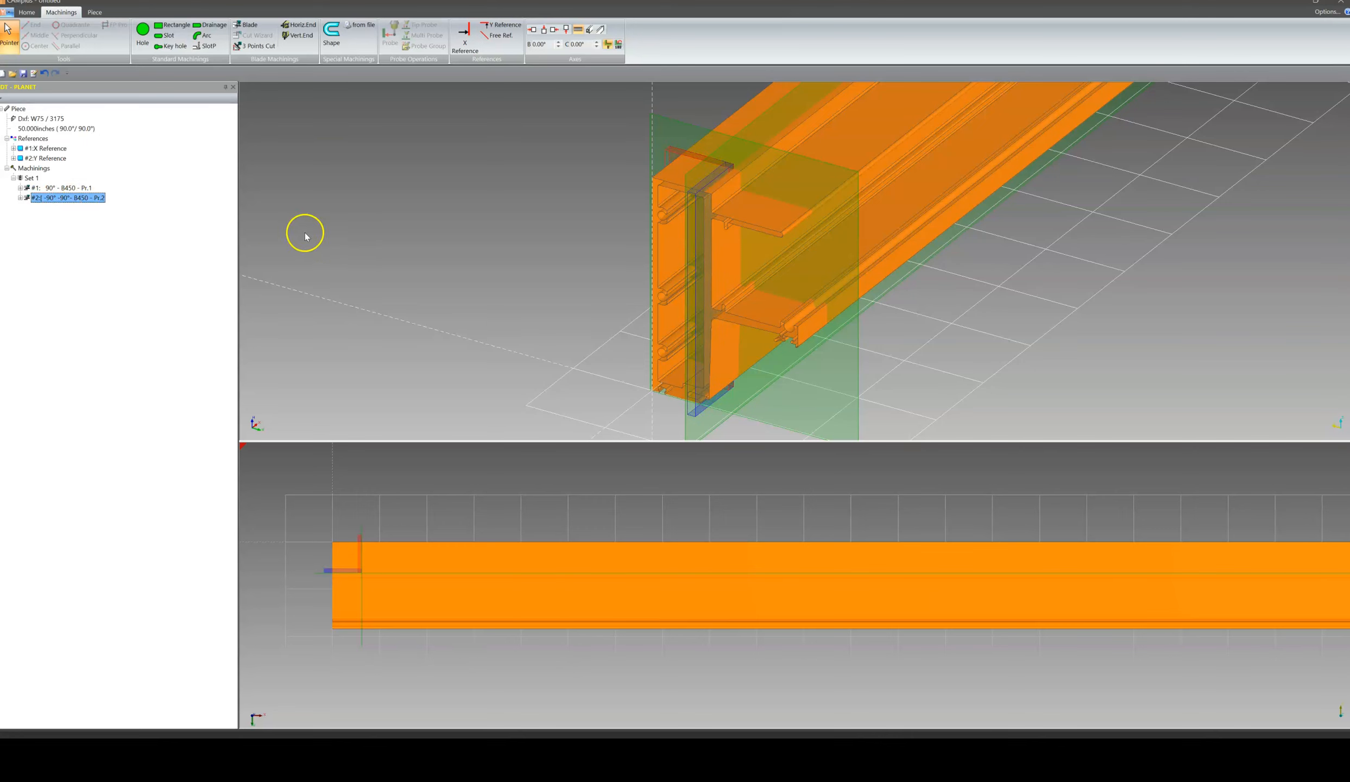
click(95, 12)
click(12, 34)
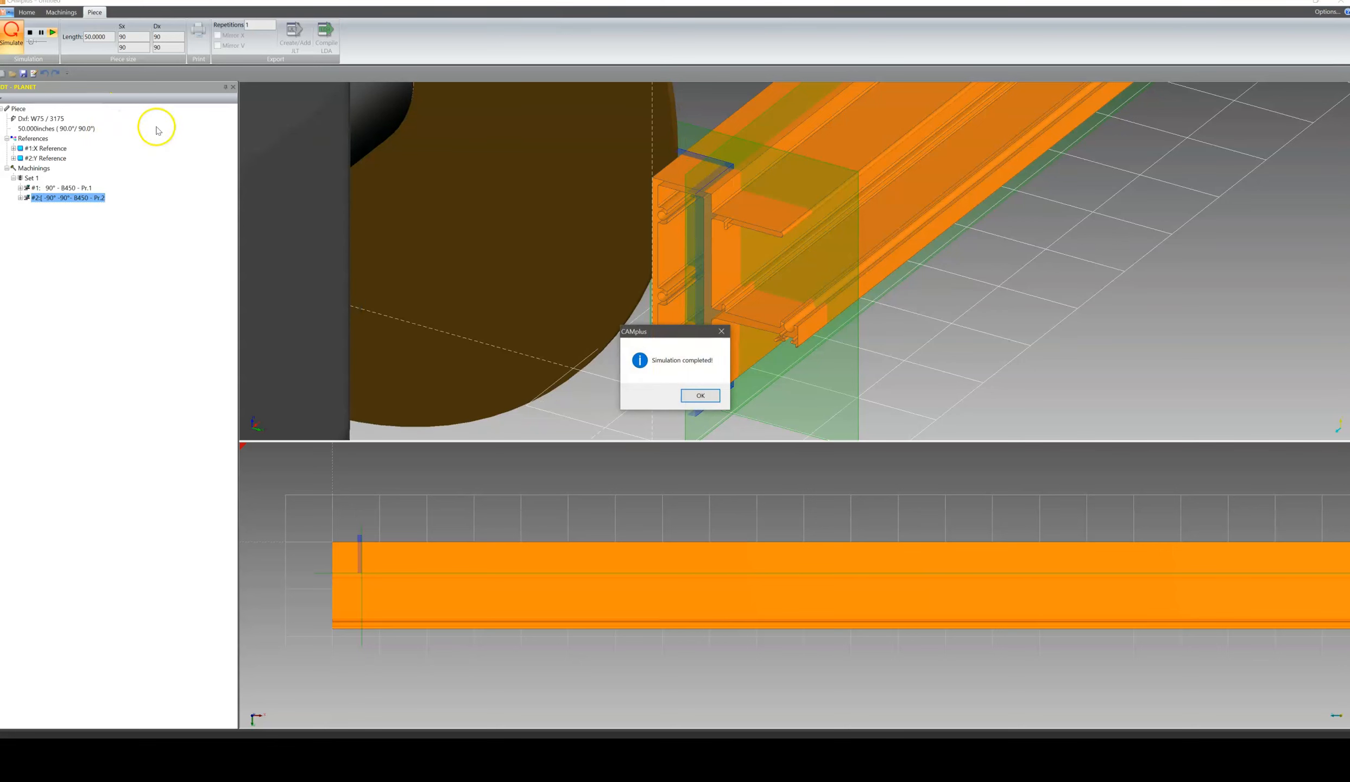
click(700, 395)
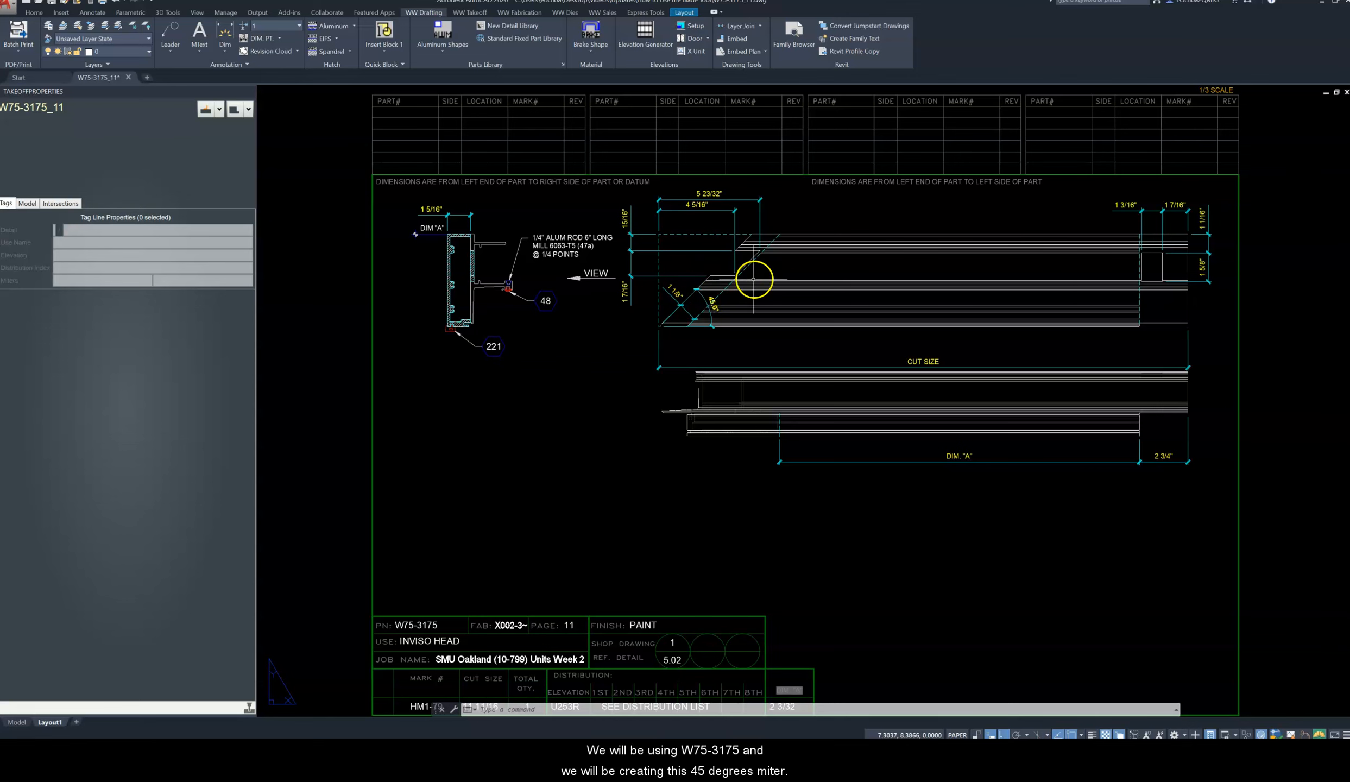
Step: Switch from the W75-3175 drawing to CAMplus and orient the head to approach from the back of the profile
click(385, 750)
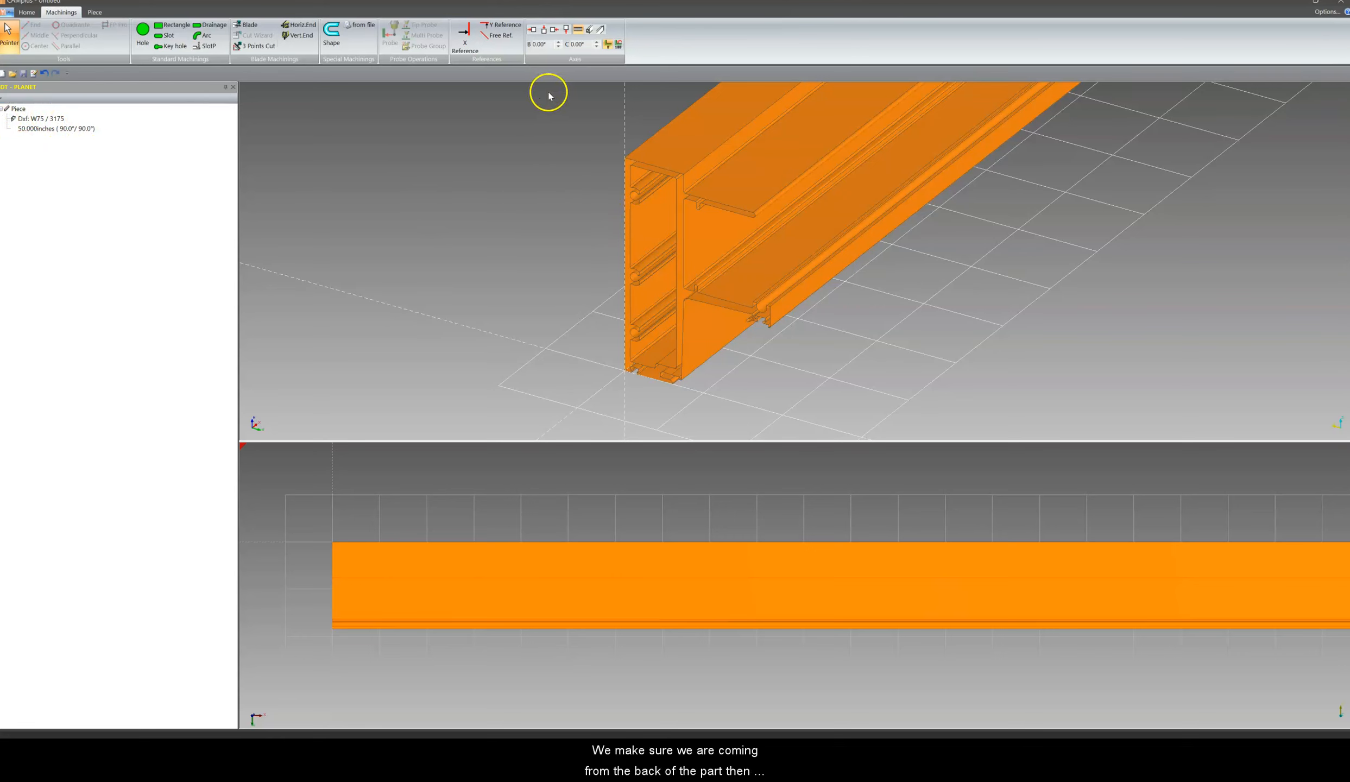
click(590, 31)
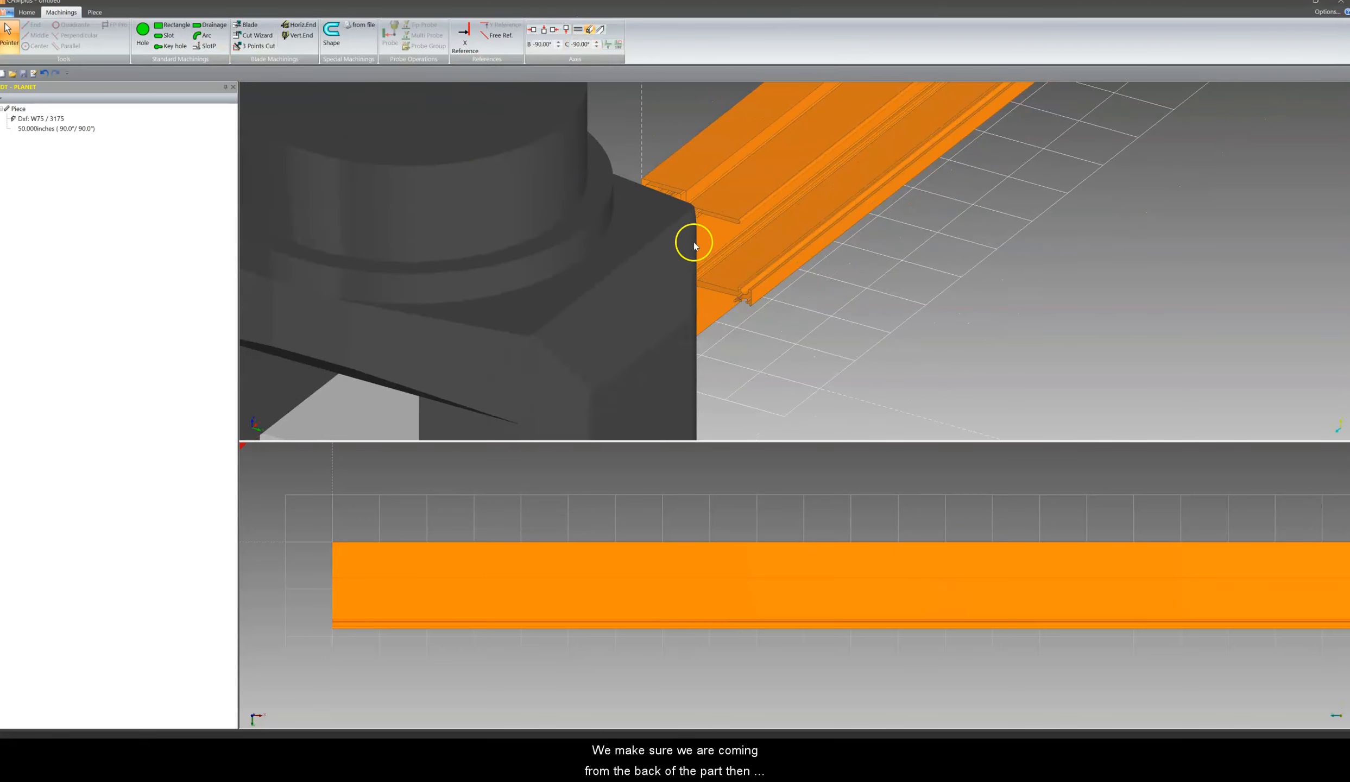
scroll(694, 242, down, 3)
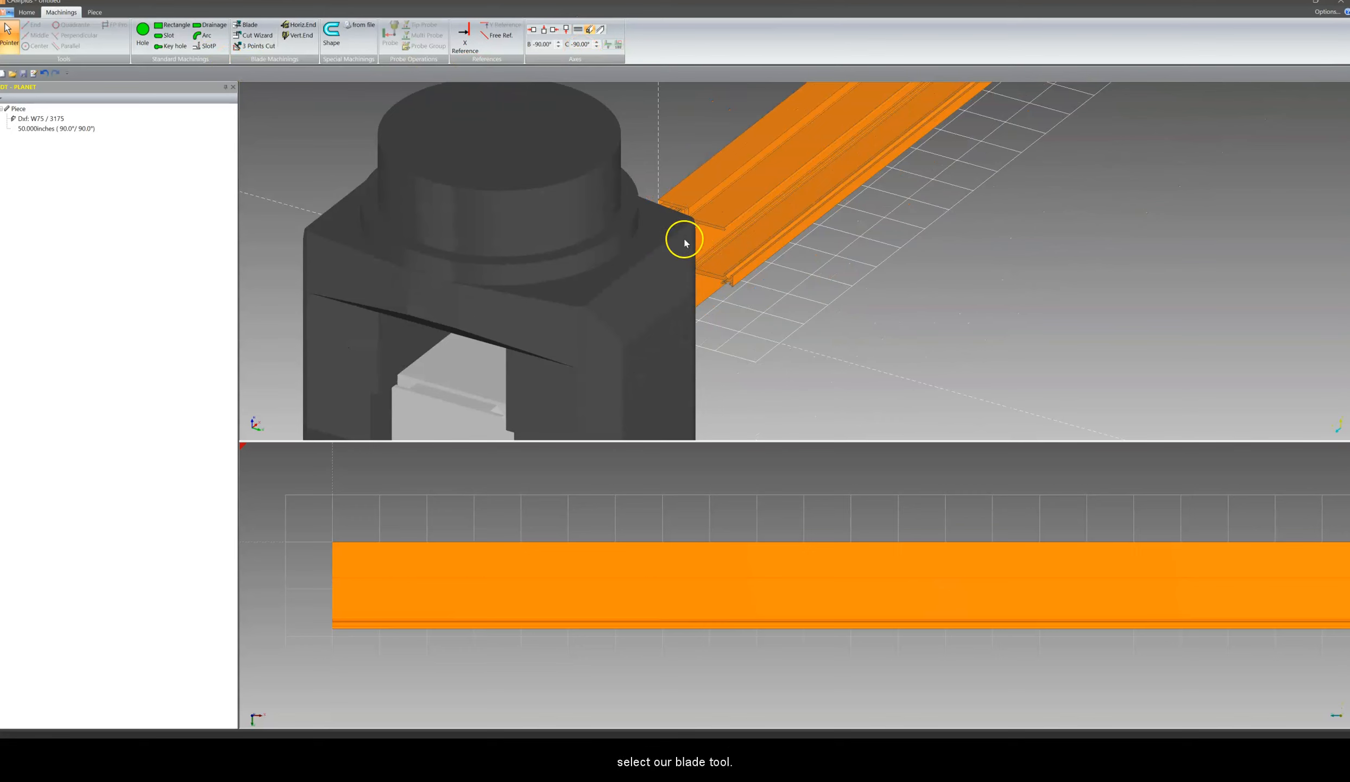
Step: Start a Blade machining with width 7.5, height 4, orientation 90° and Figure Versus set to Default, and continue to the tool settings
click(251, 25)
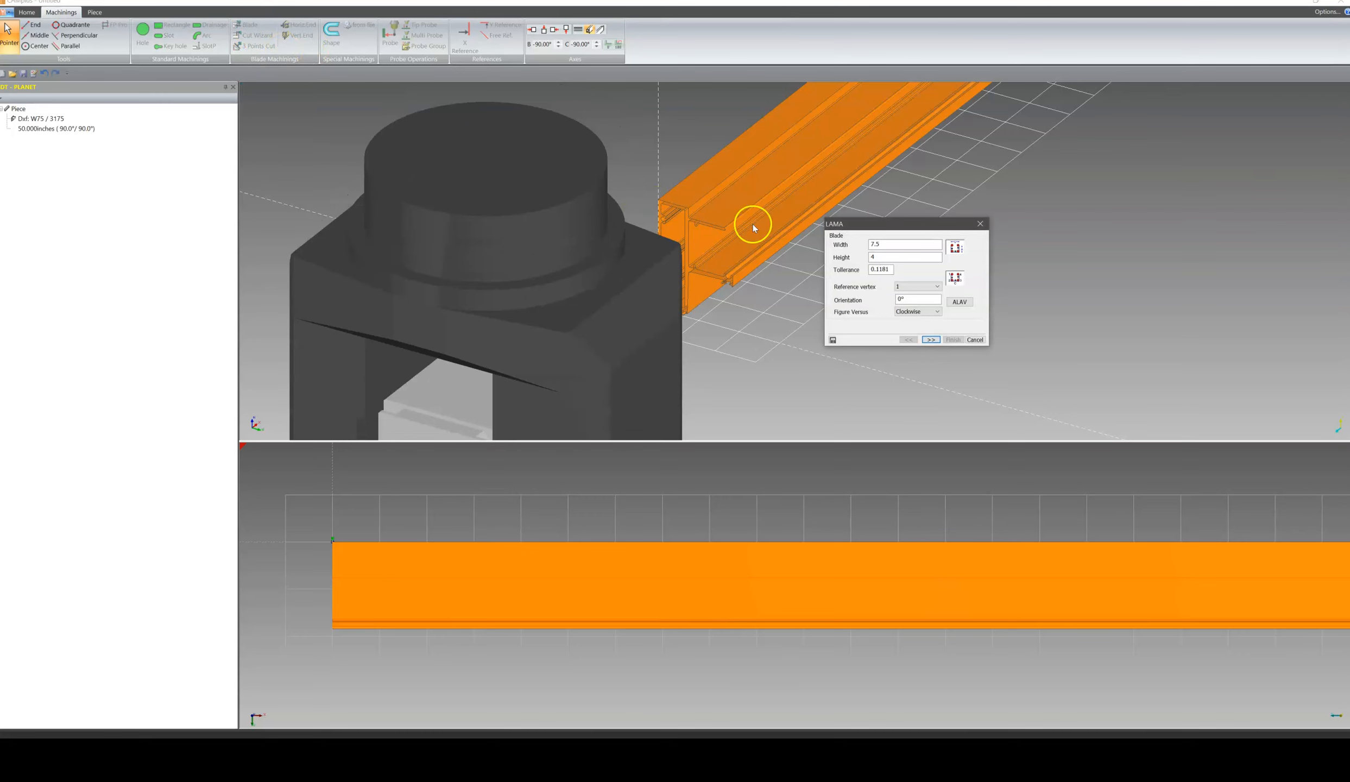
click(871, 256)
text(4)
click(902, 299)
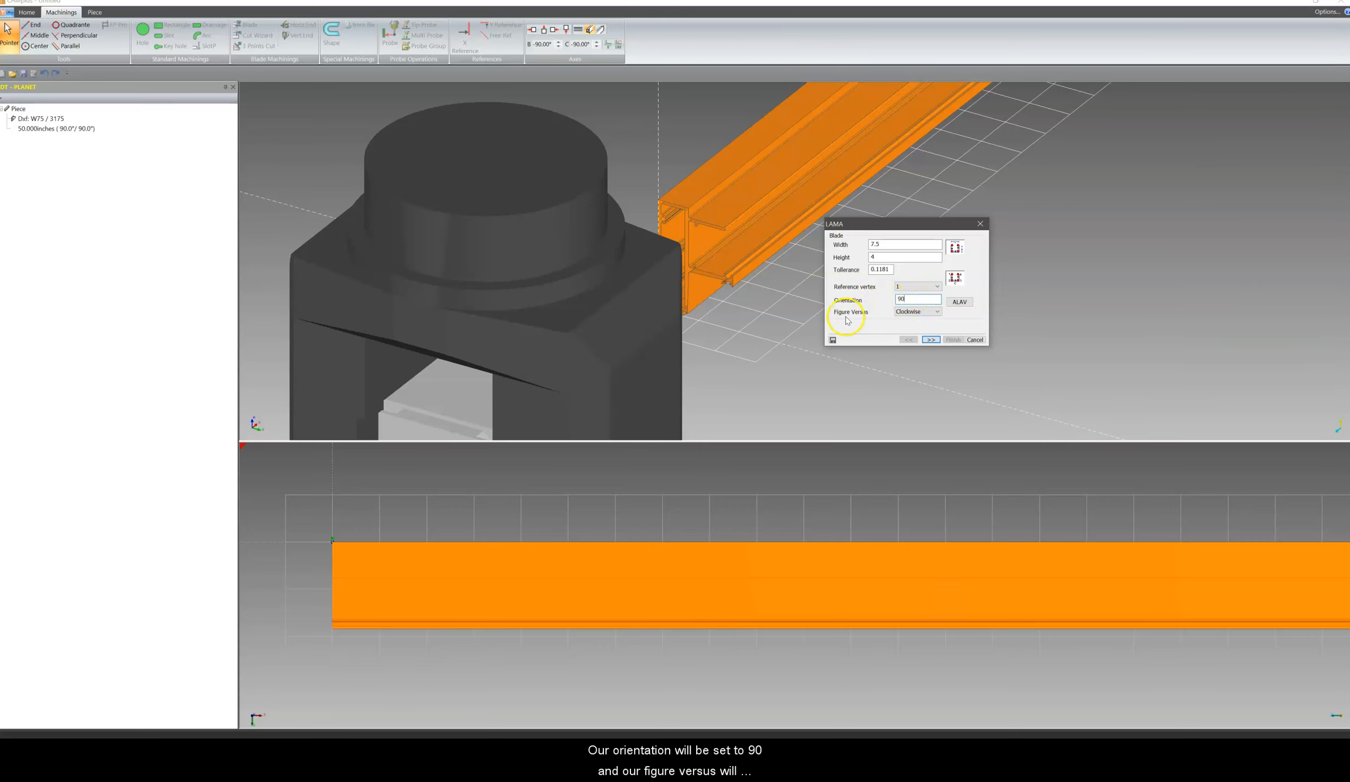
click(929, 315)
click(917, 324)
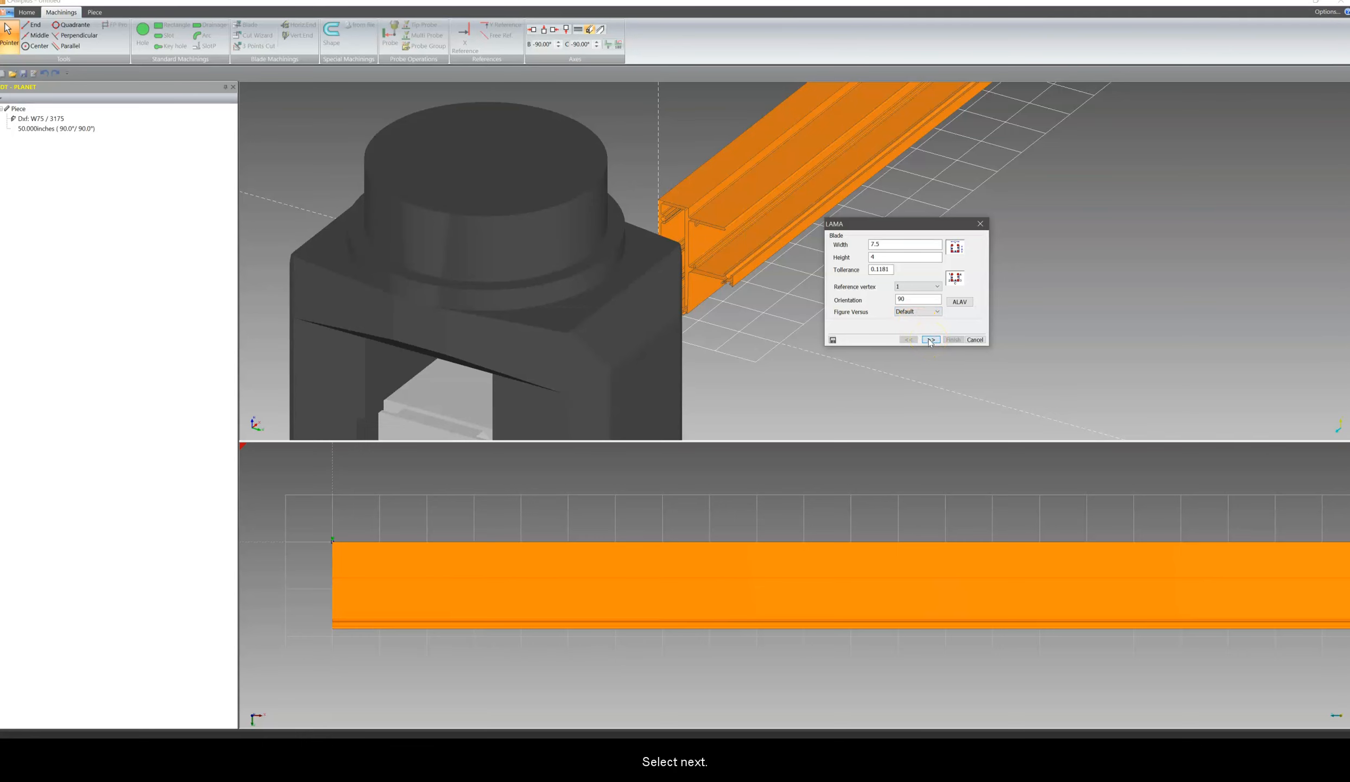
click(930, 342)
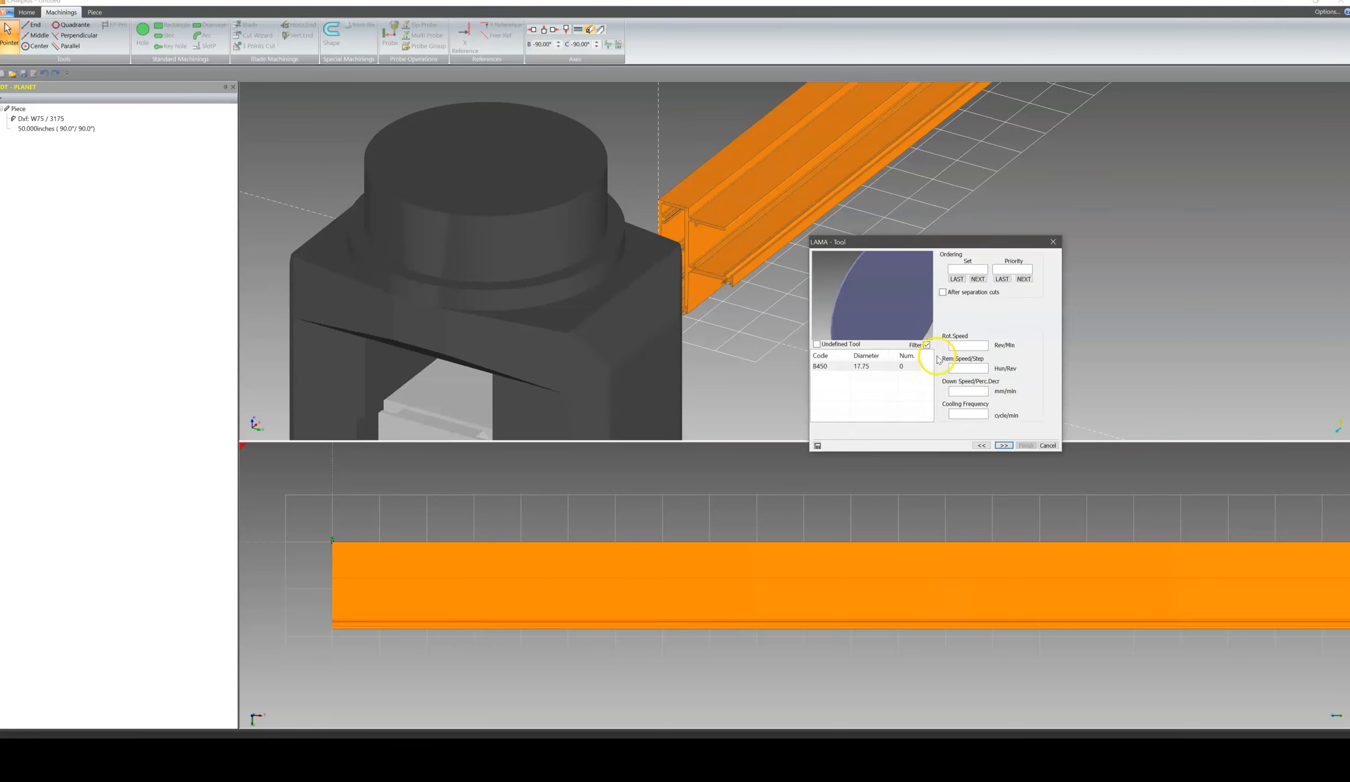
Step: Choose the B450 blade, enable After separation cuts, and go on to the WHX quotes and back to refresh the figure preview
click(838, 371)
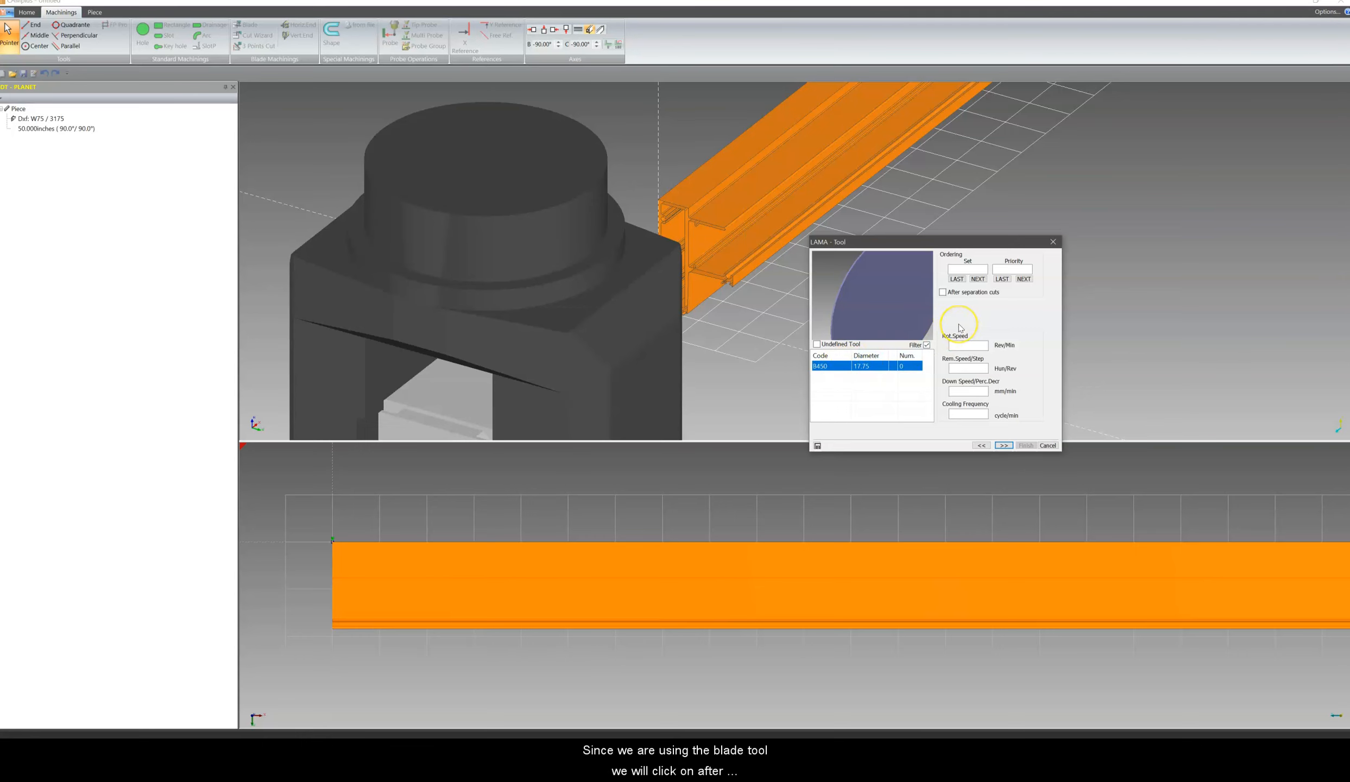
click(948, 294)
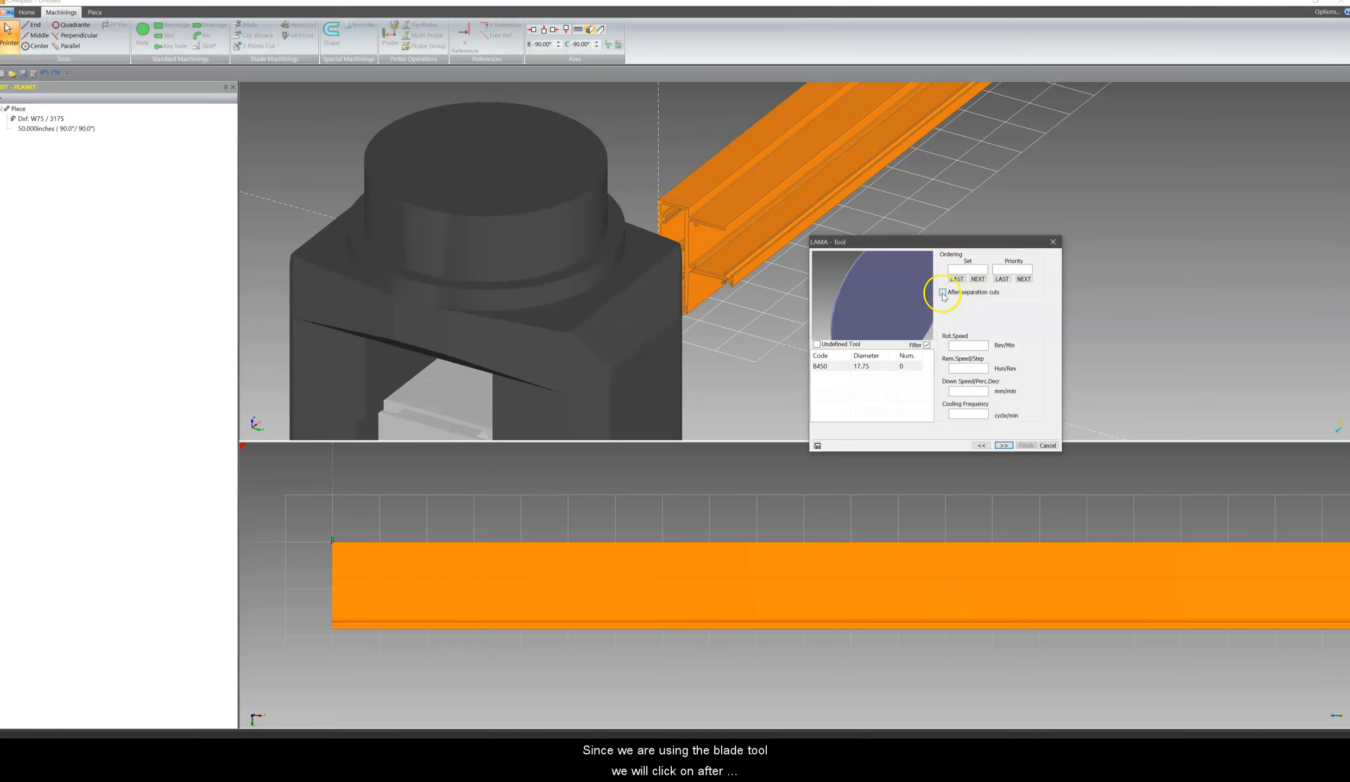
click(1001, 445)
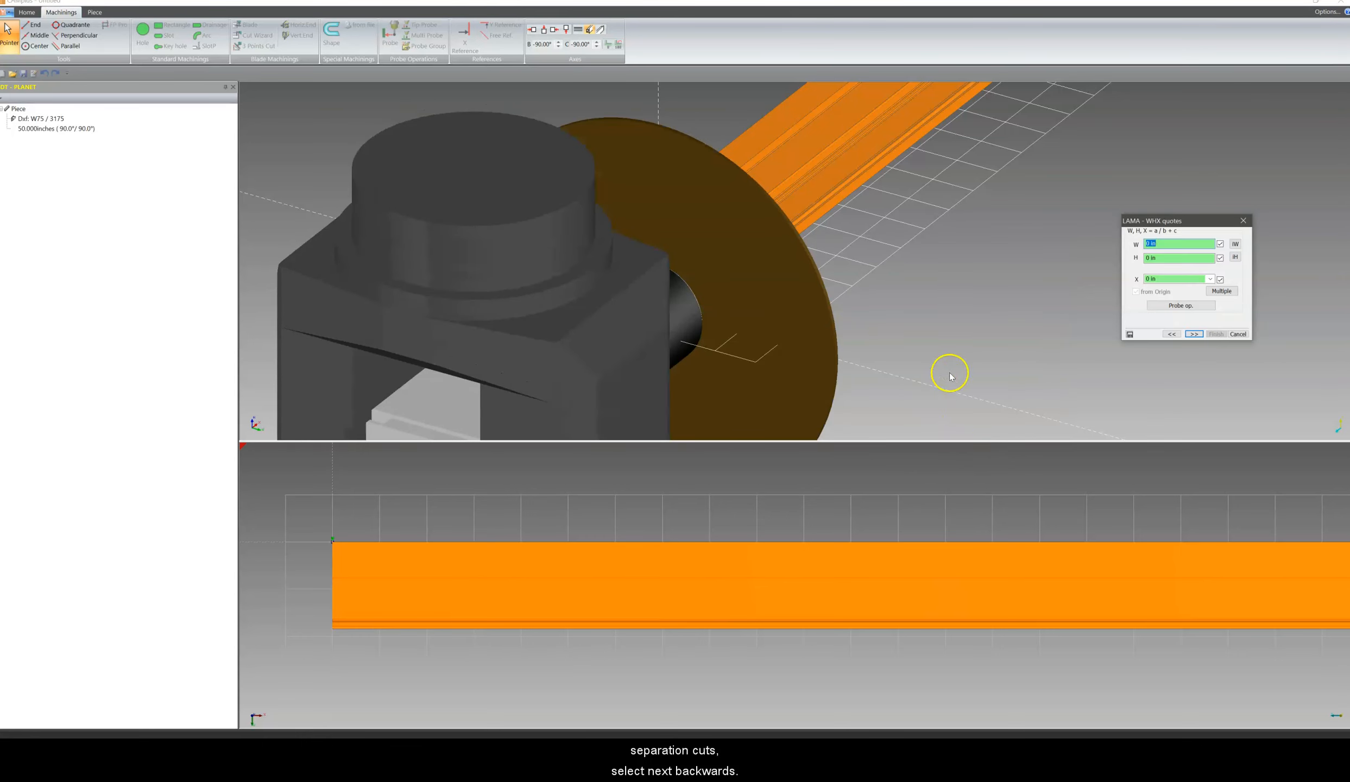
click(1172, 334)
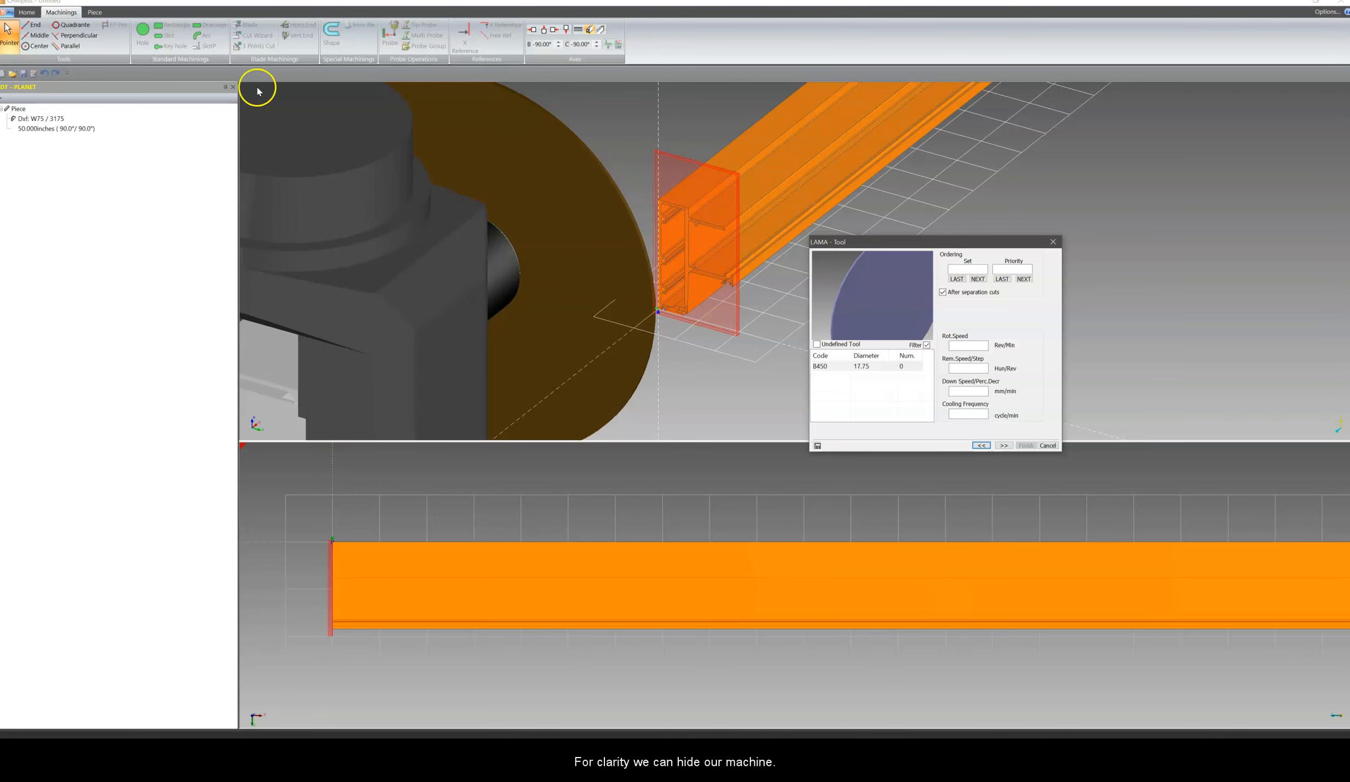
Step: Hide the spindle and the tool in the model view
click(27, 12)
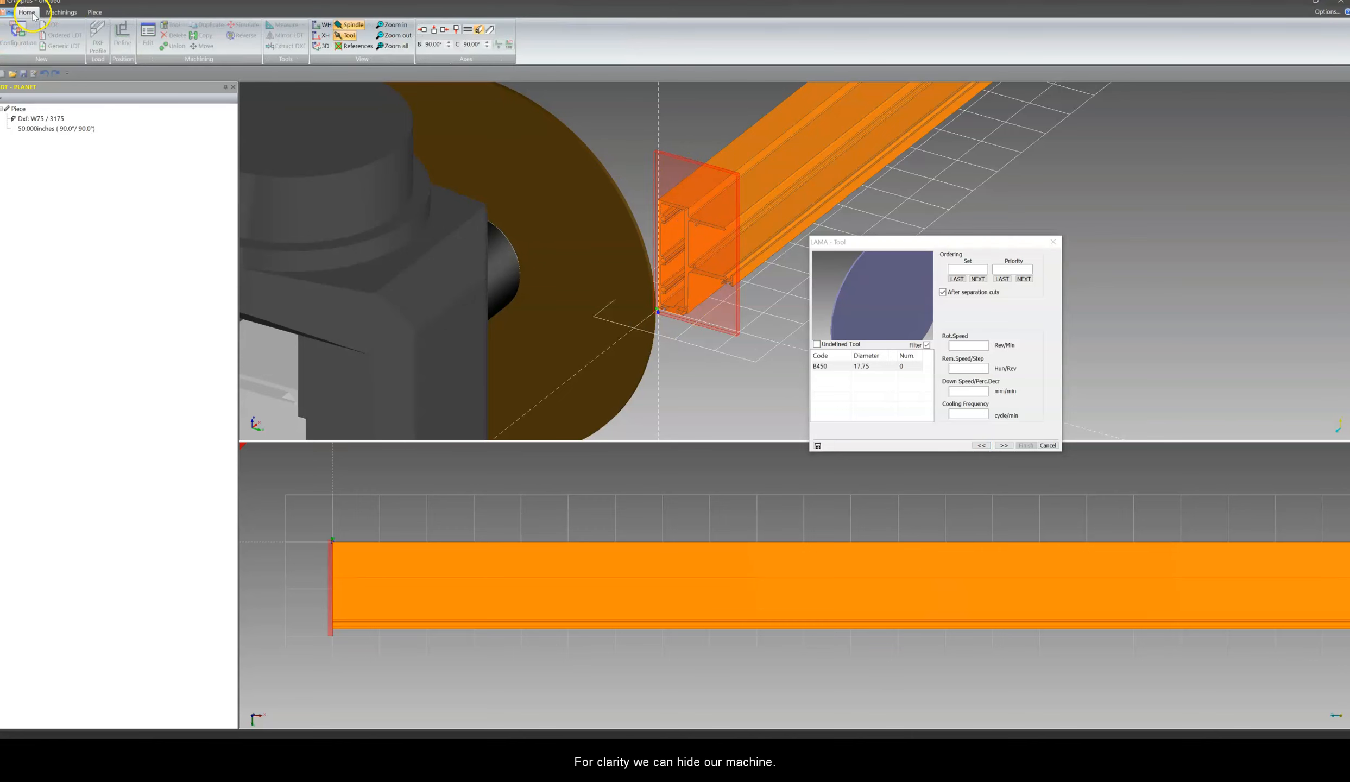
click(350, 25)
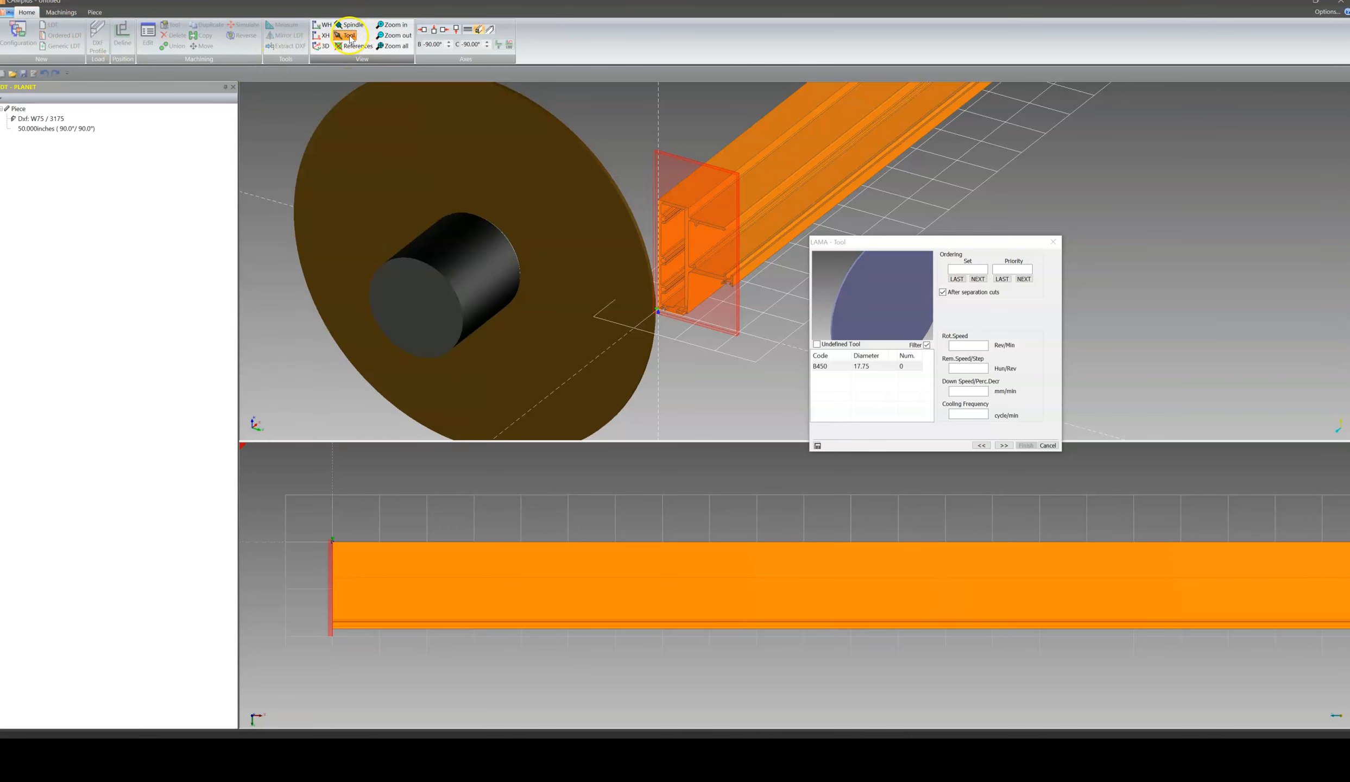
click(349, 36)
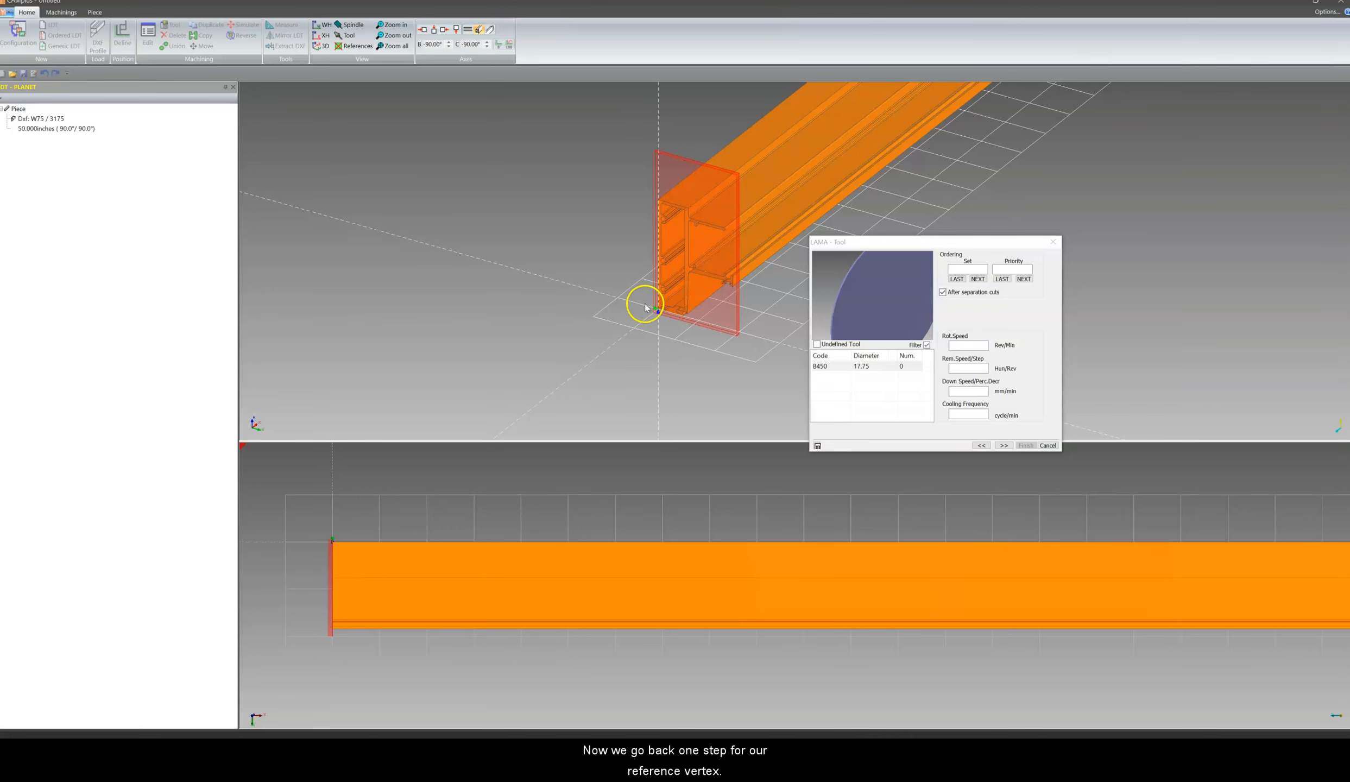
Step: Return to the blade parameters and examine the miter's long point and the matching profile corner in the AutoCAD drawing
click(981, 445)
click(981, 446)
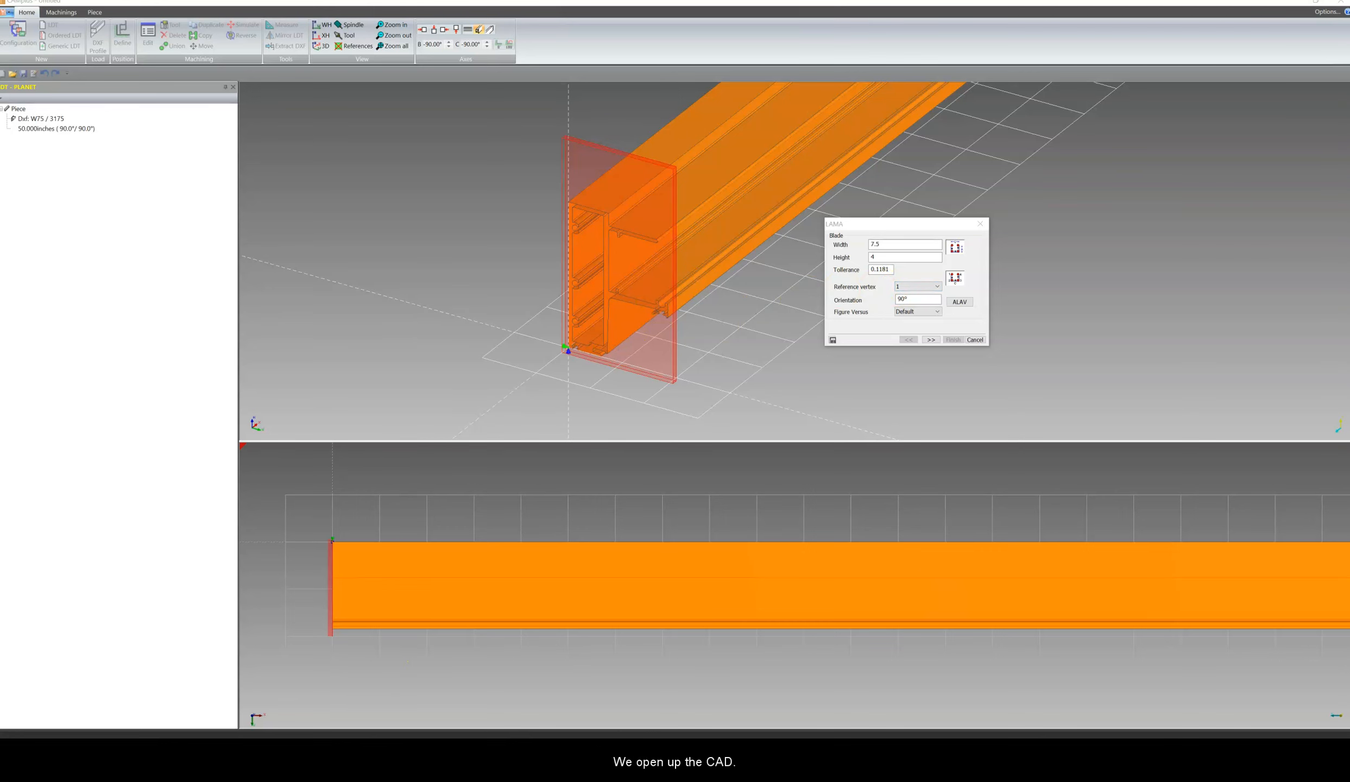
click(380, 753)
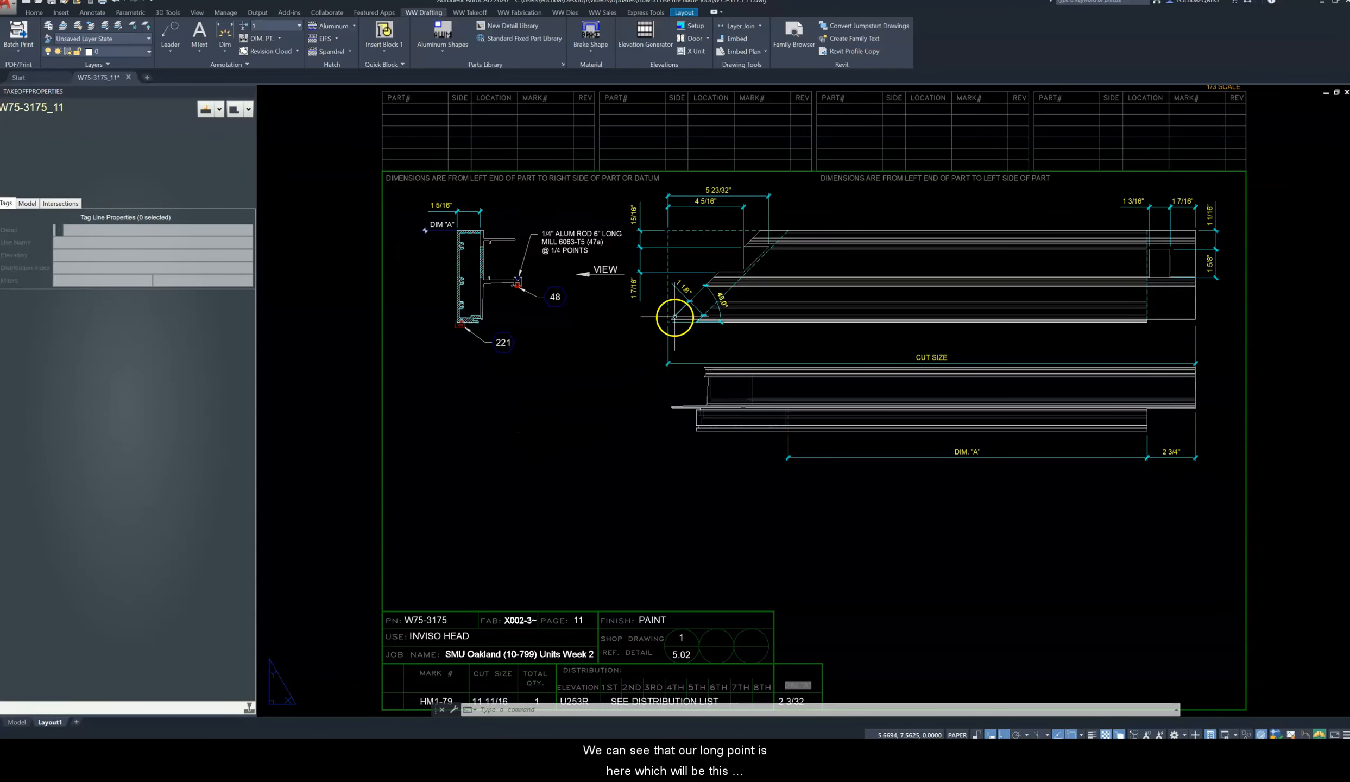
scroll(460, 322, up, 6)
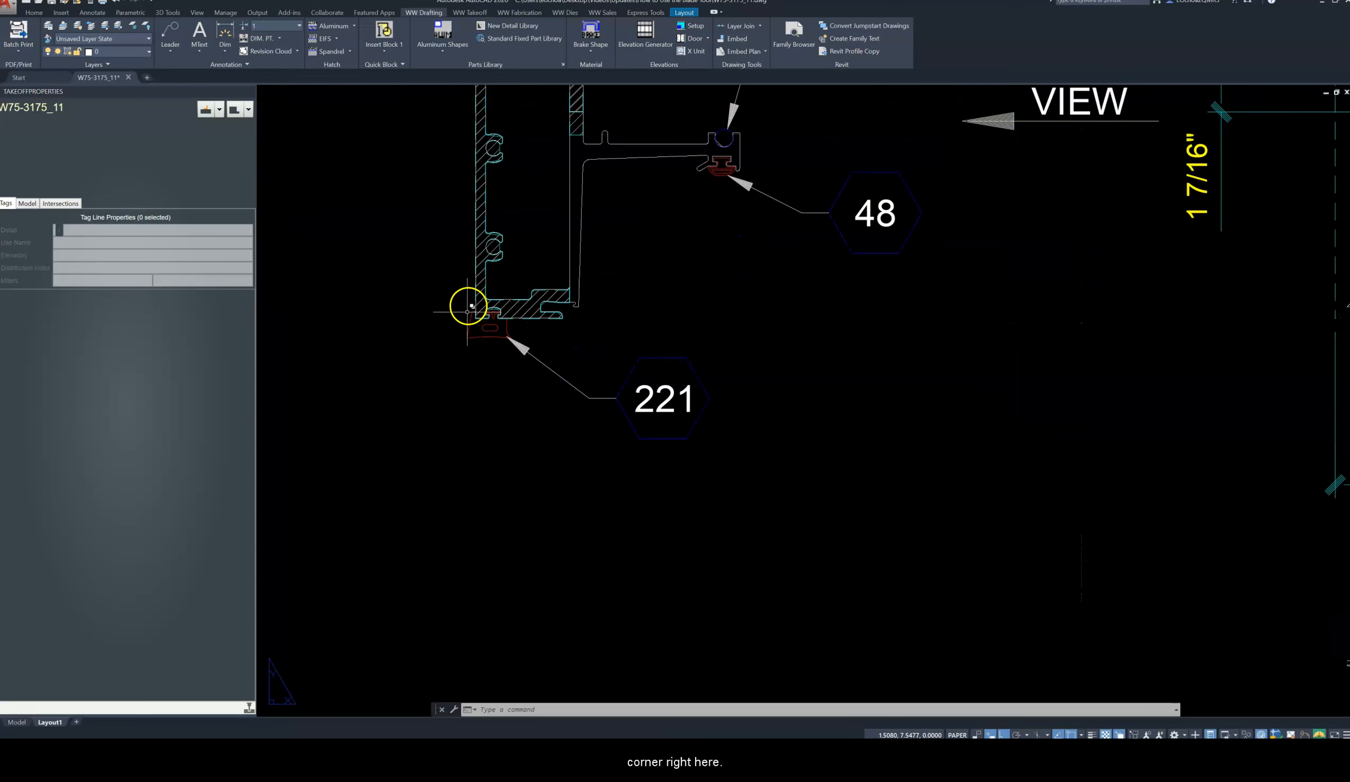
scroll(471, 311, down, 2)
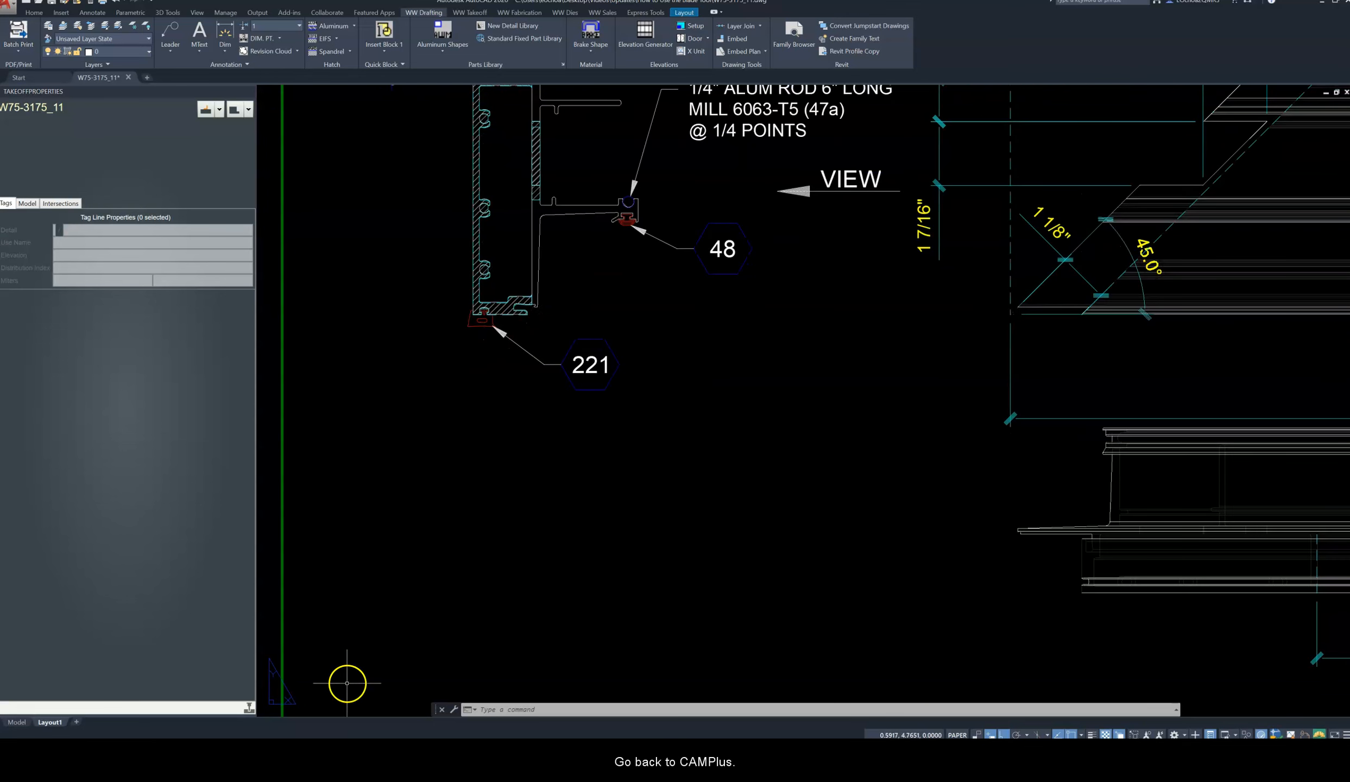
Step: Switch back to CAMplus and set the blade's B angle to -45°
click(384, 748)
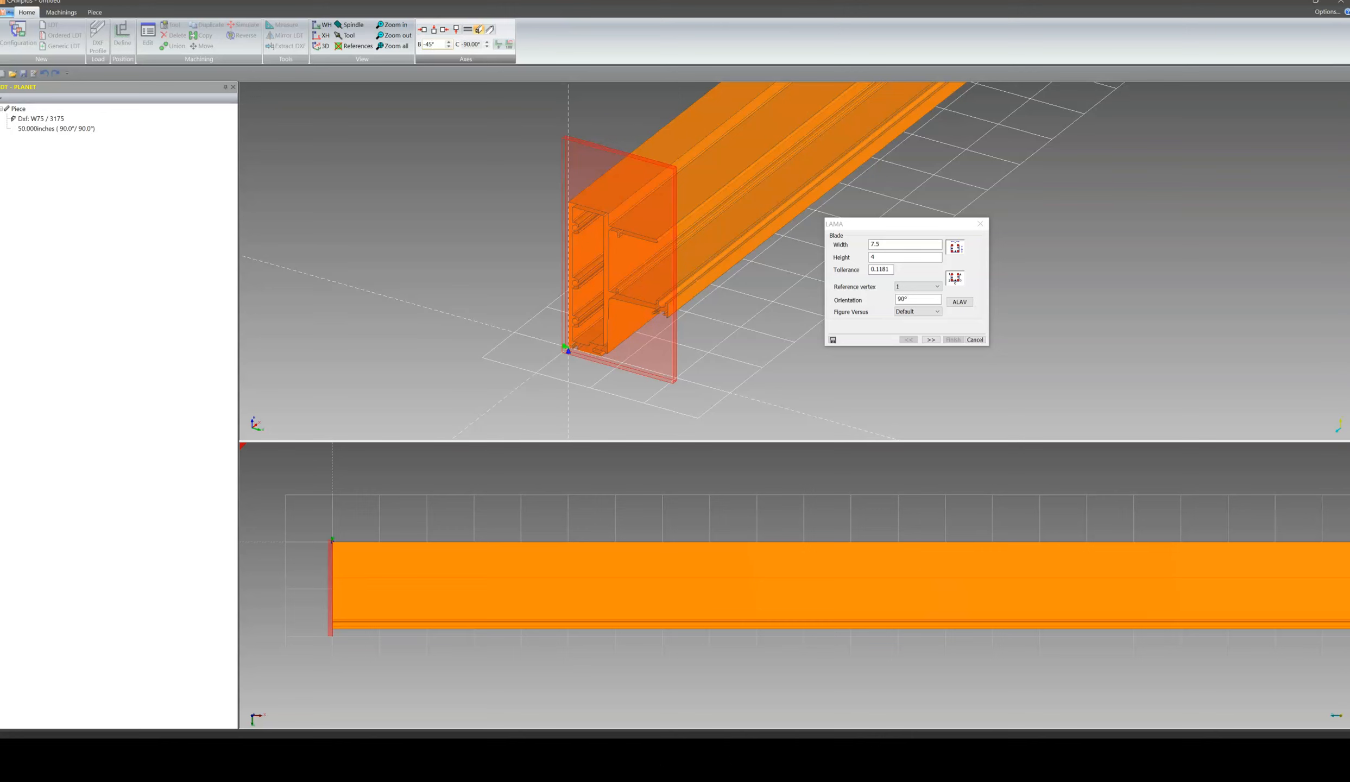
key(Return)
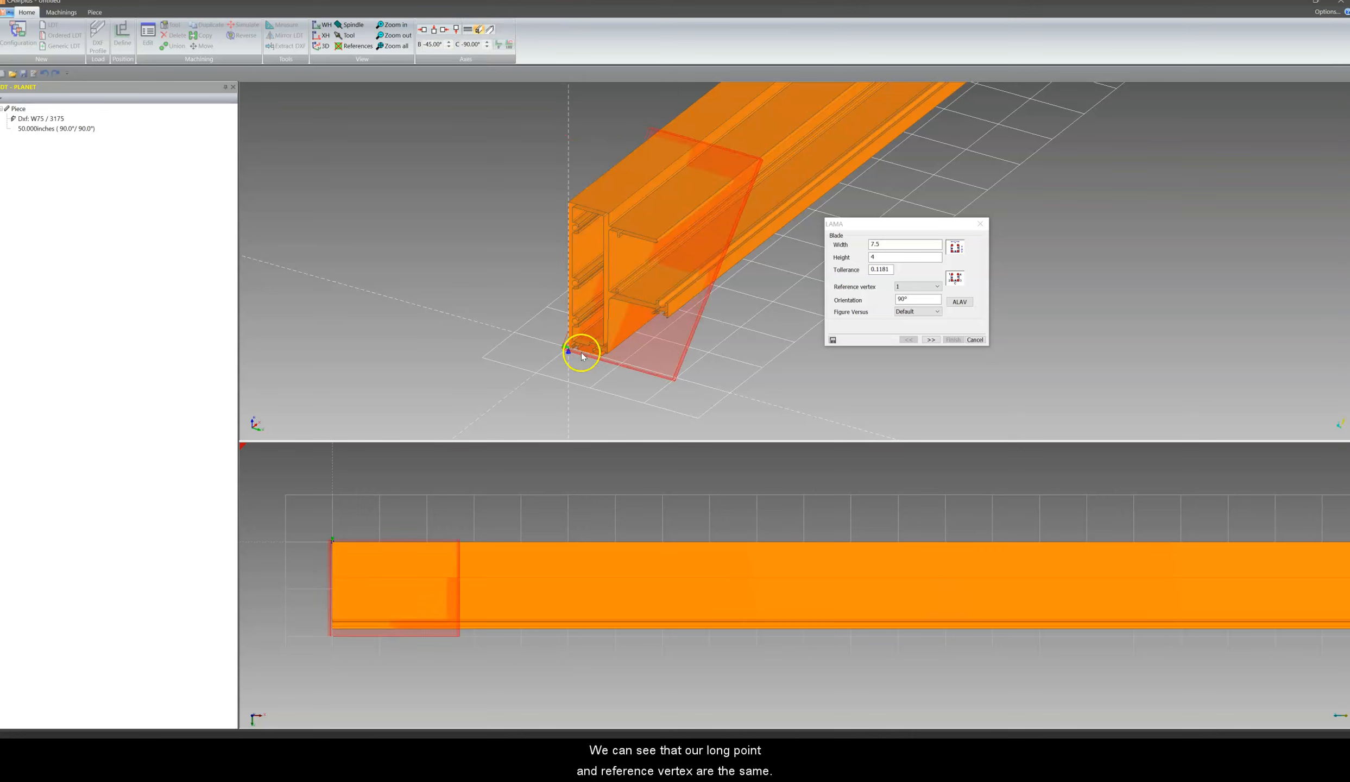
Step: Try reference vertex 2 for the blade figure and go on to the tool page to examine the cut plane's position
scroll(568, 362, down, 1)
scroll(569, 364, up, 4)
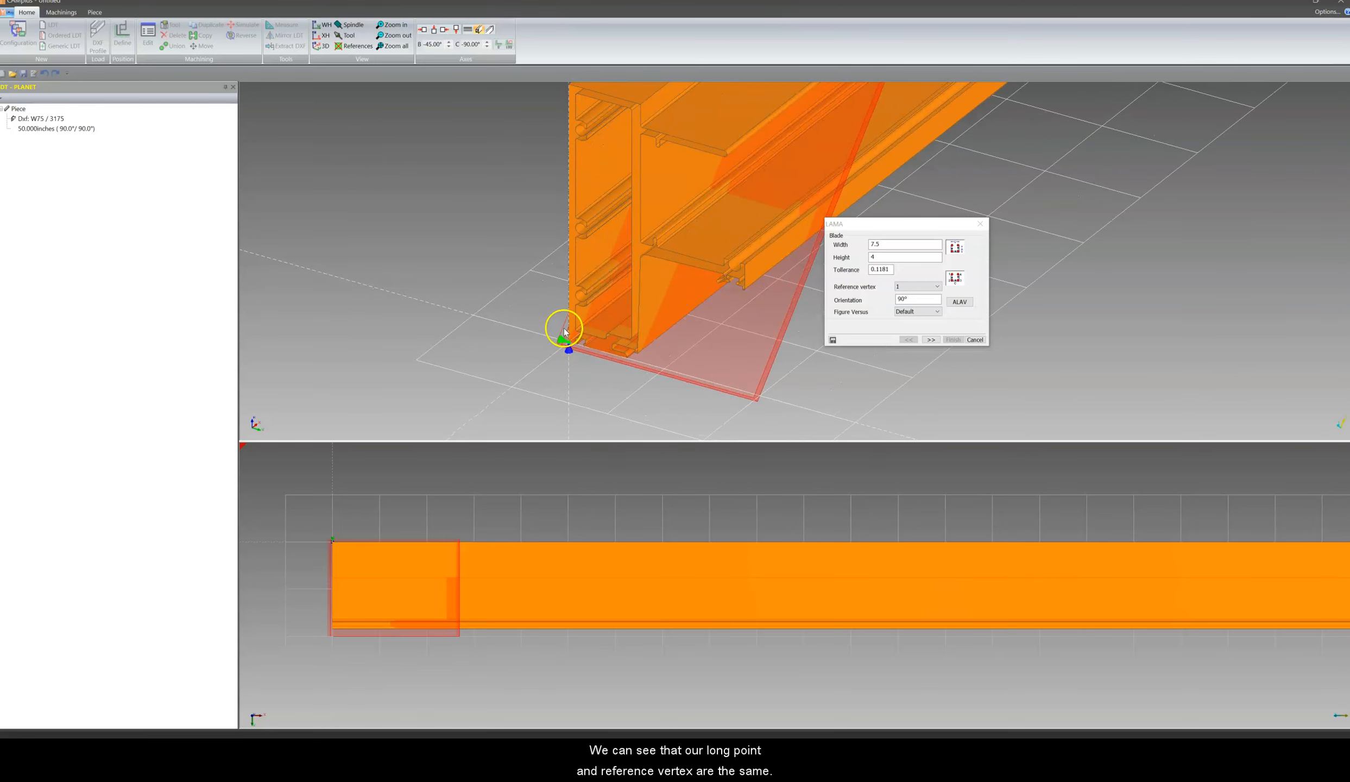
scroll(576, 351, down, 2)
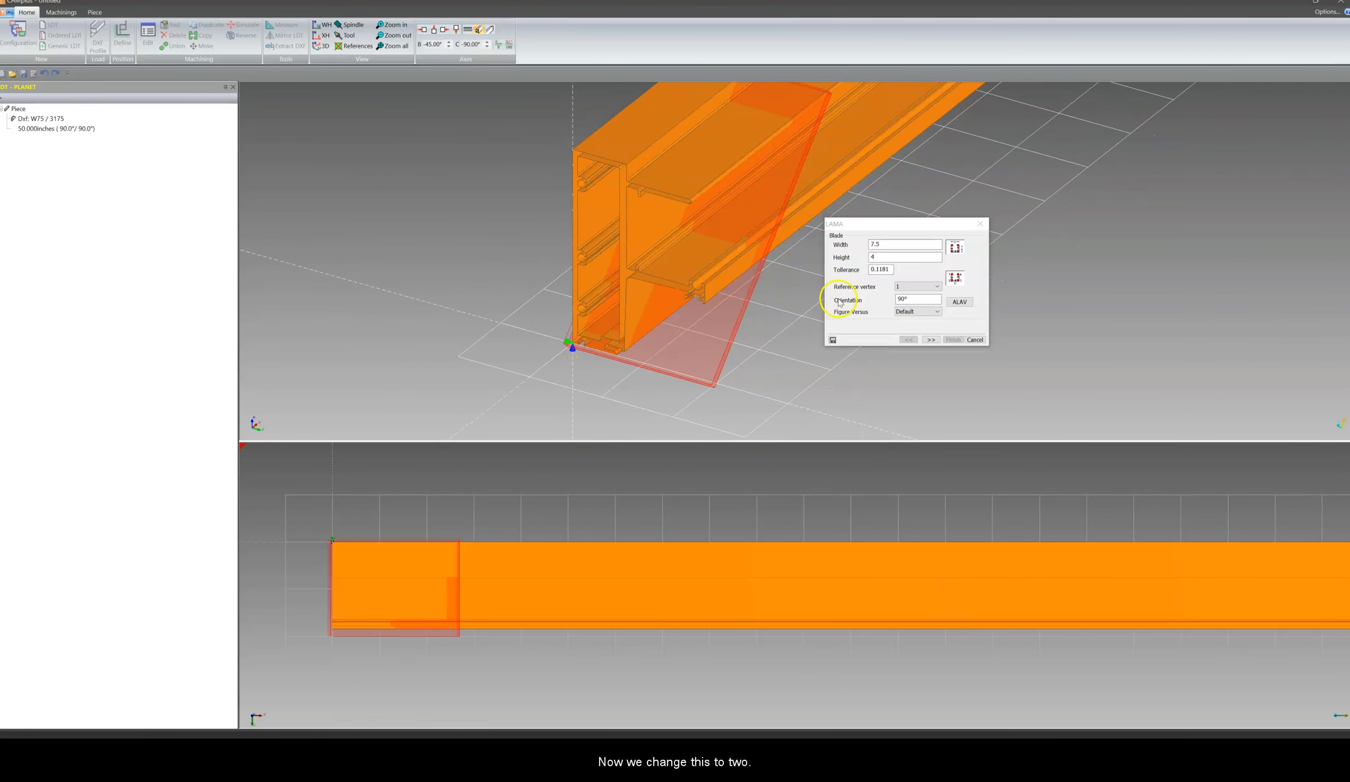
click(908, 289)
click(905, 300)
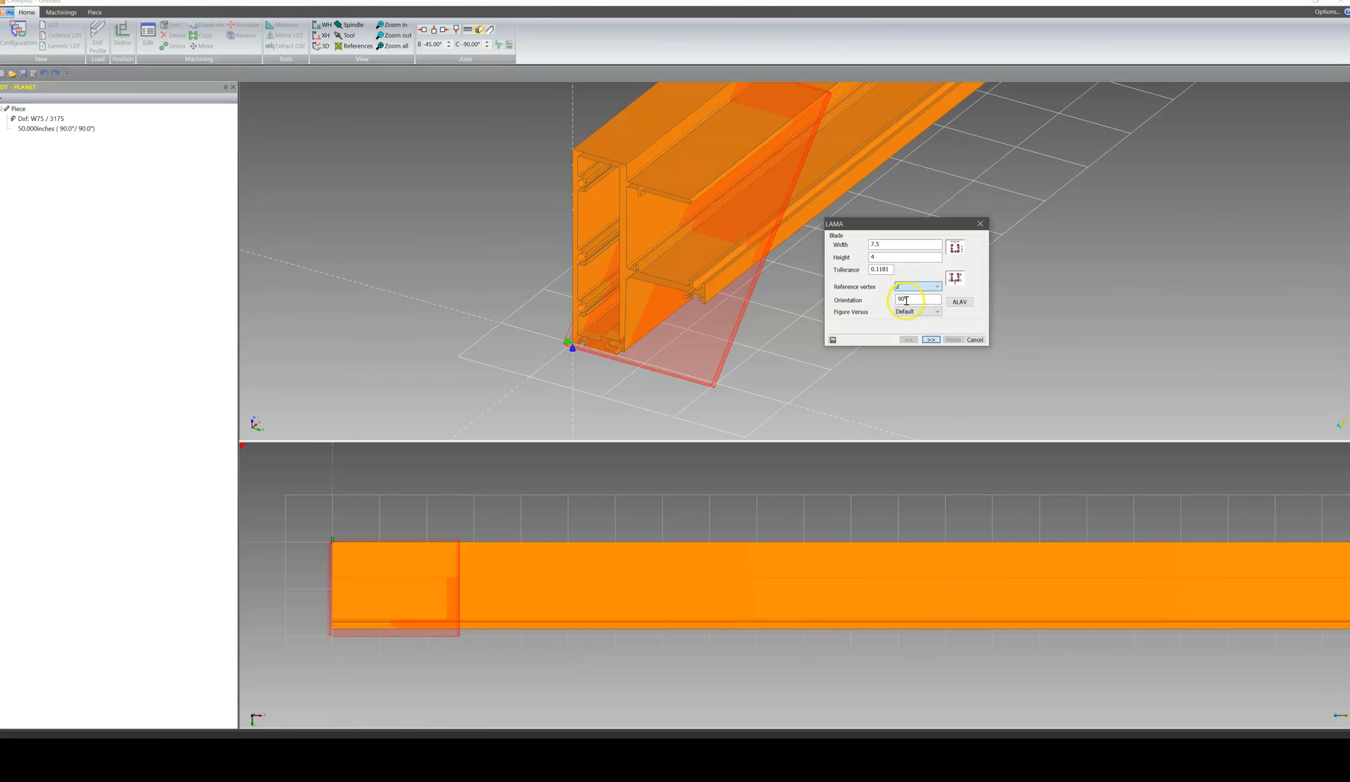
click(929, 340)
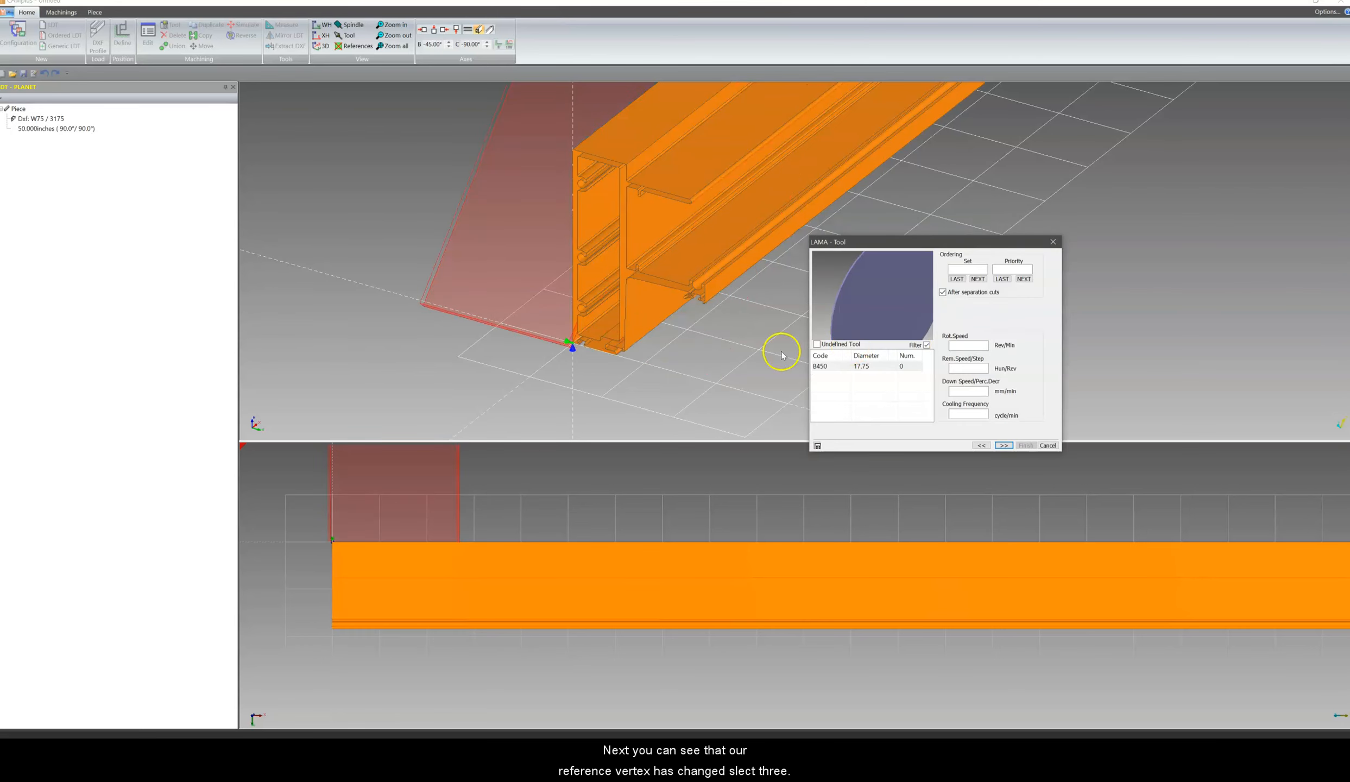
middle_drag(519, 357, 502, 381)
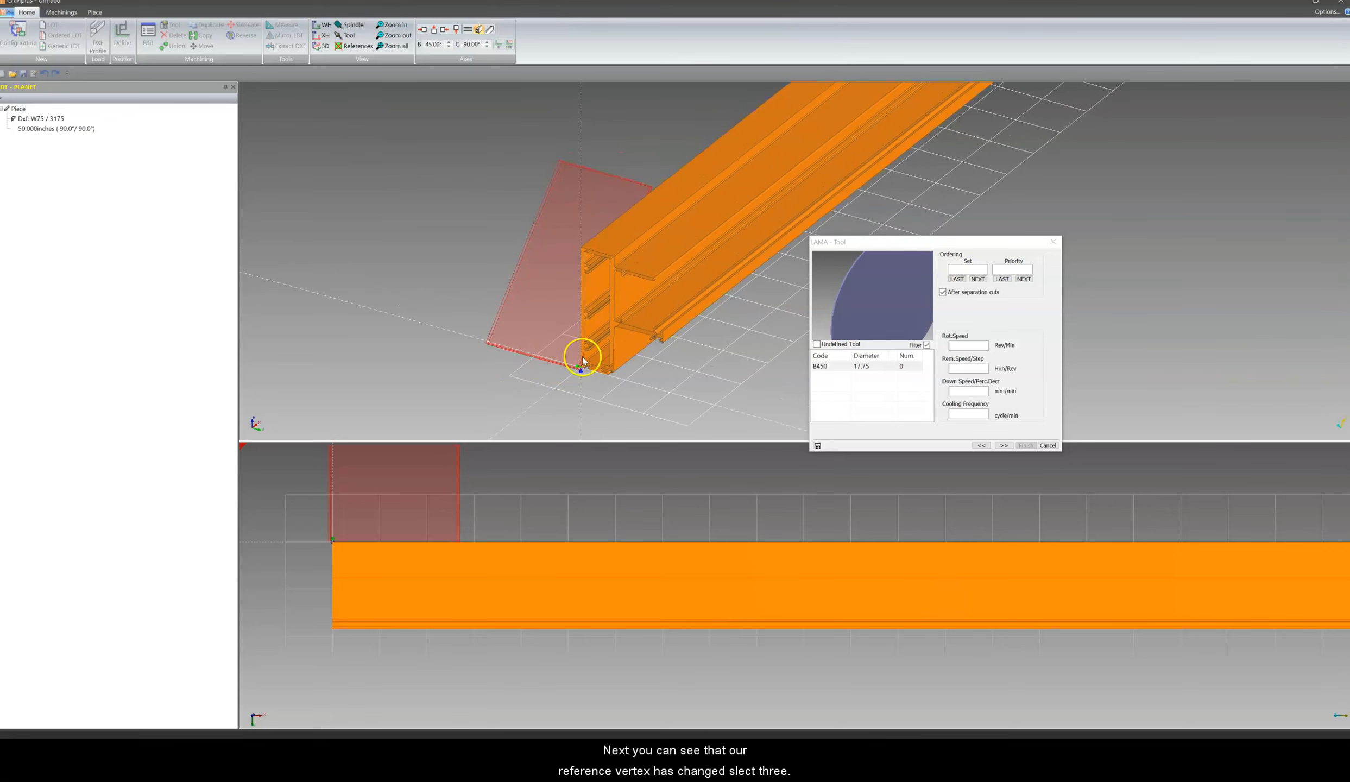
Step: Return to the blade parameters, try reference vertex 3, and examine the refreshed cut plane in the 3D view
click(981, 446)
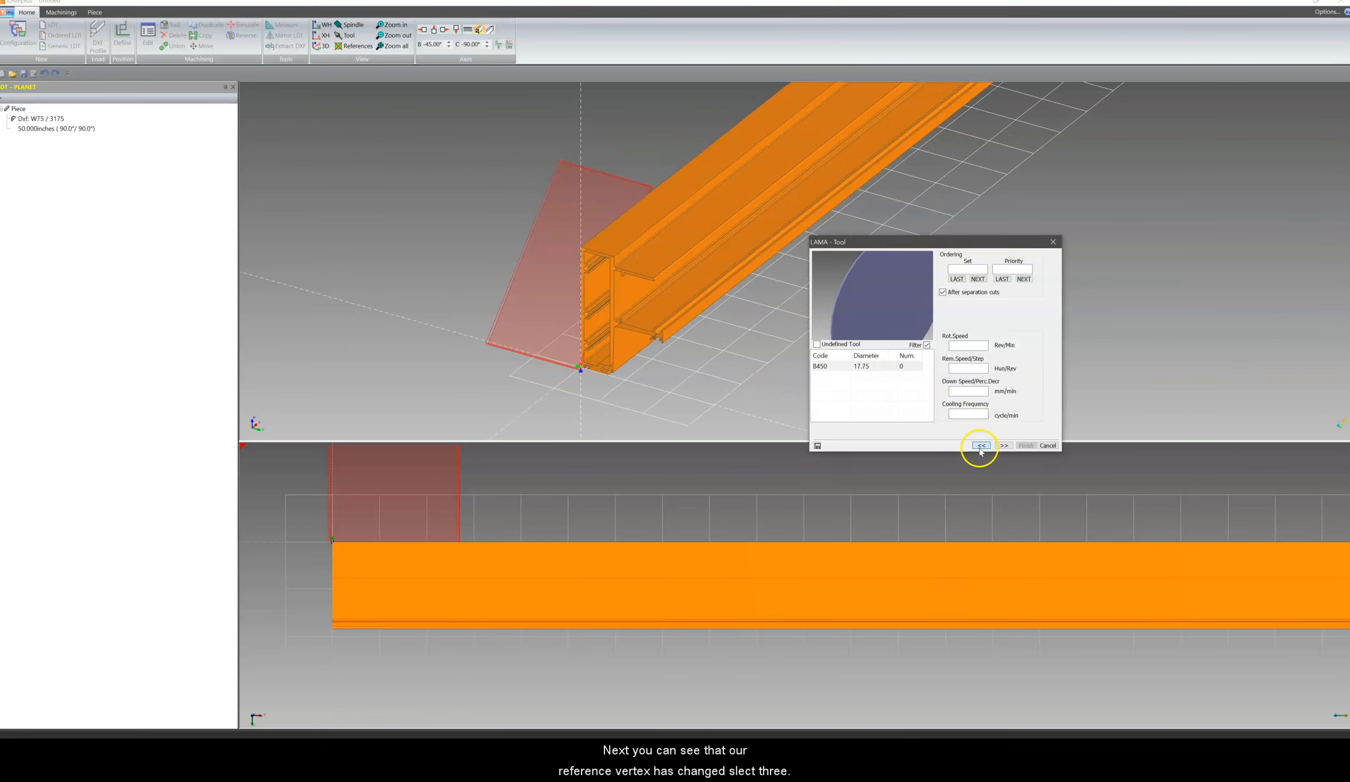
click(927, 288)
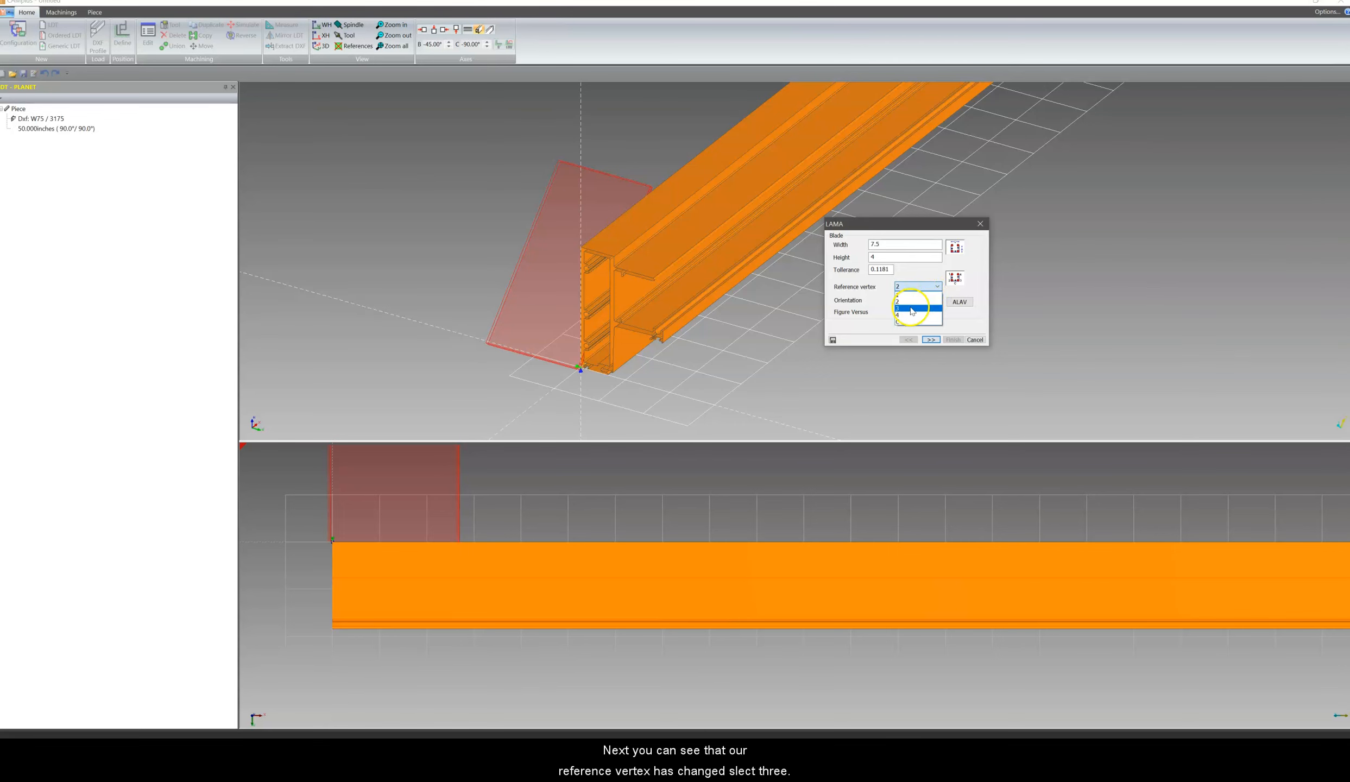
click(920, 311)
click(930, 340)
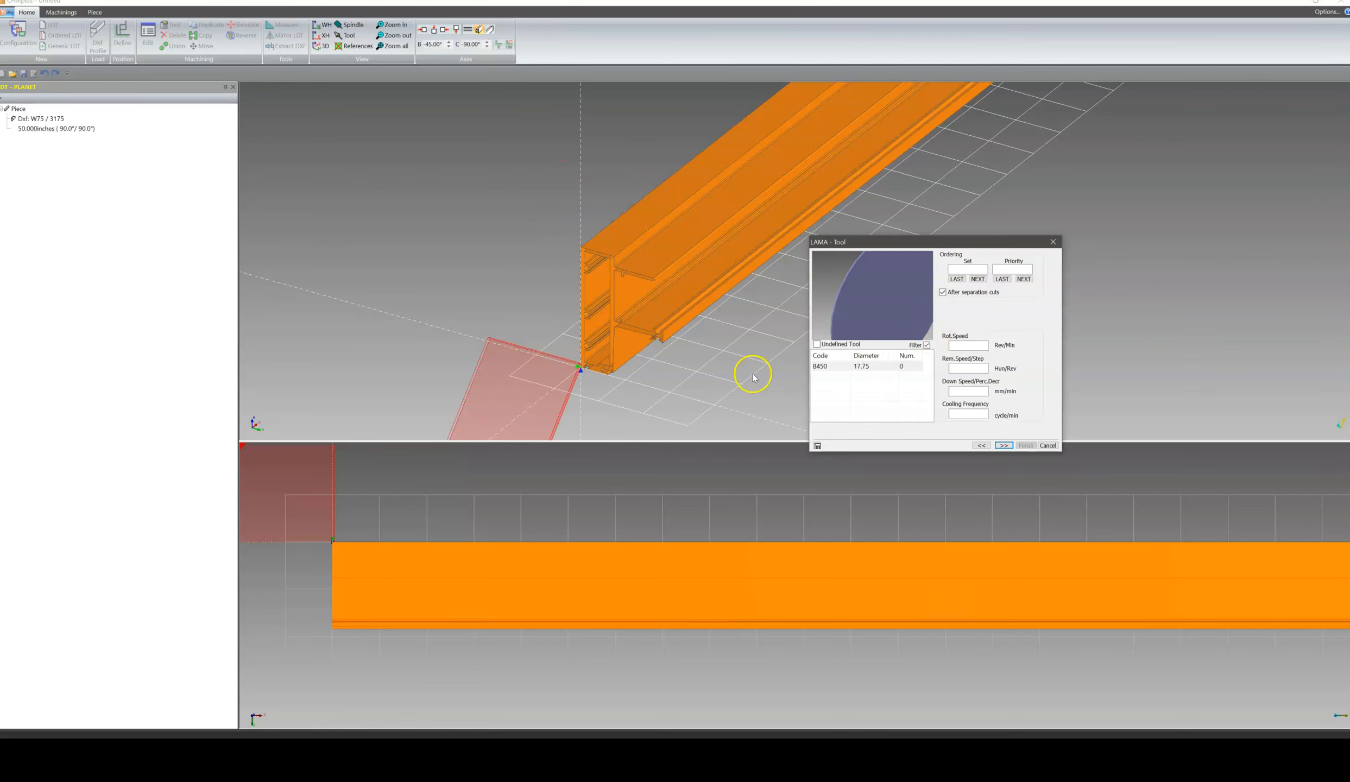
middle_drag(543, 307, 610, 191)
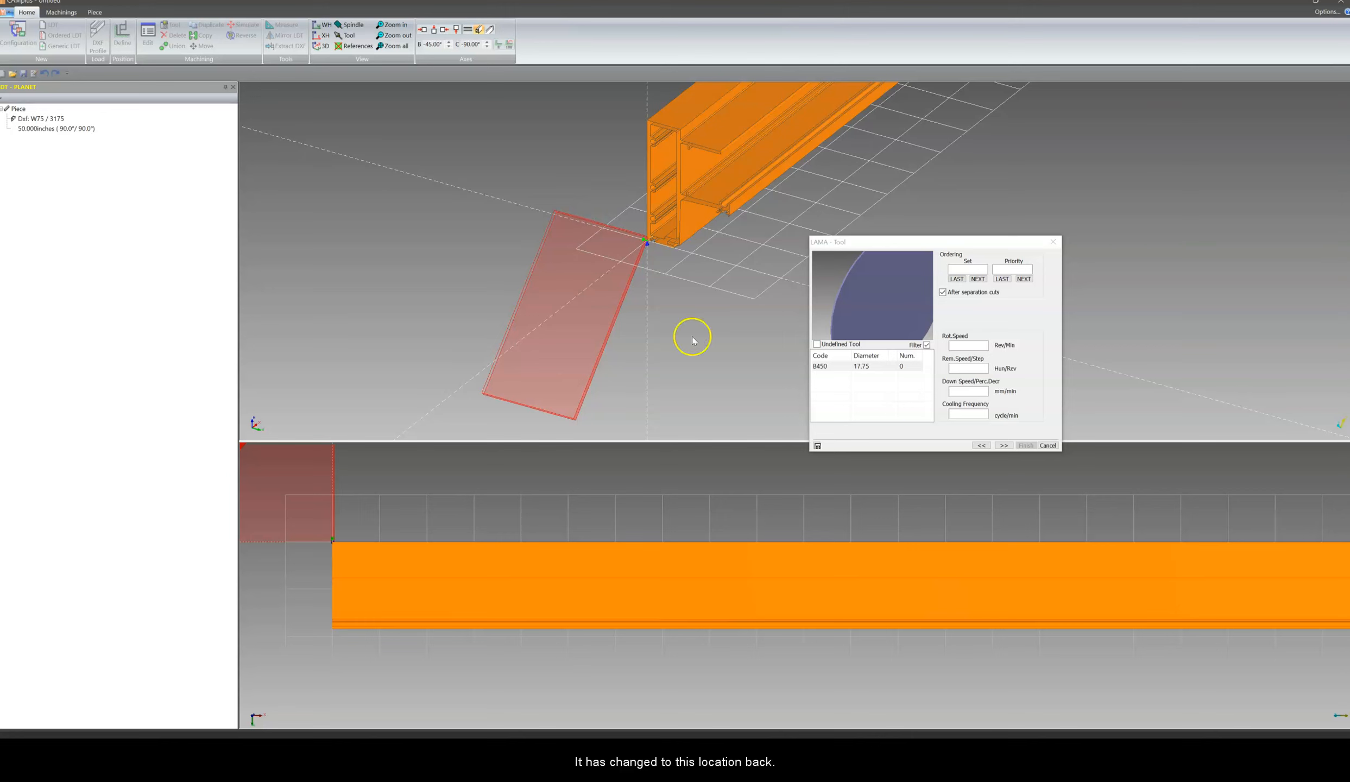
Step: Go back, try reference vertex 4 for the blade figure, and inspect where the cut plane lies against the profile
click(977, 445)
click(907, 293)
click(908, 318)
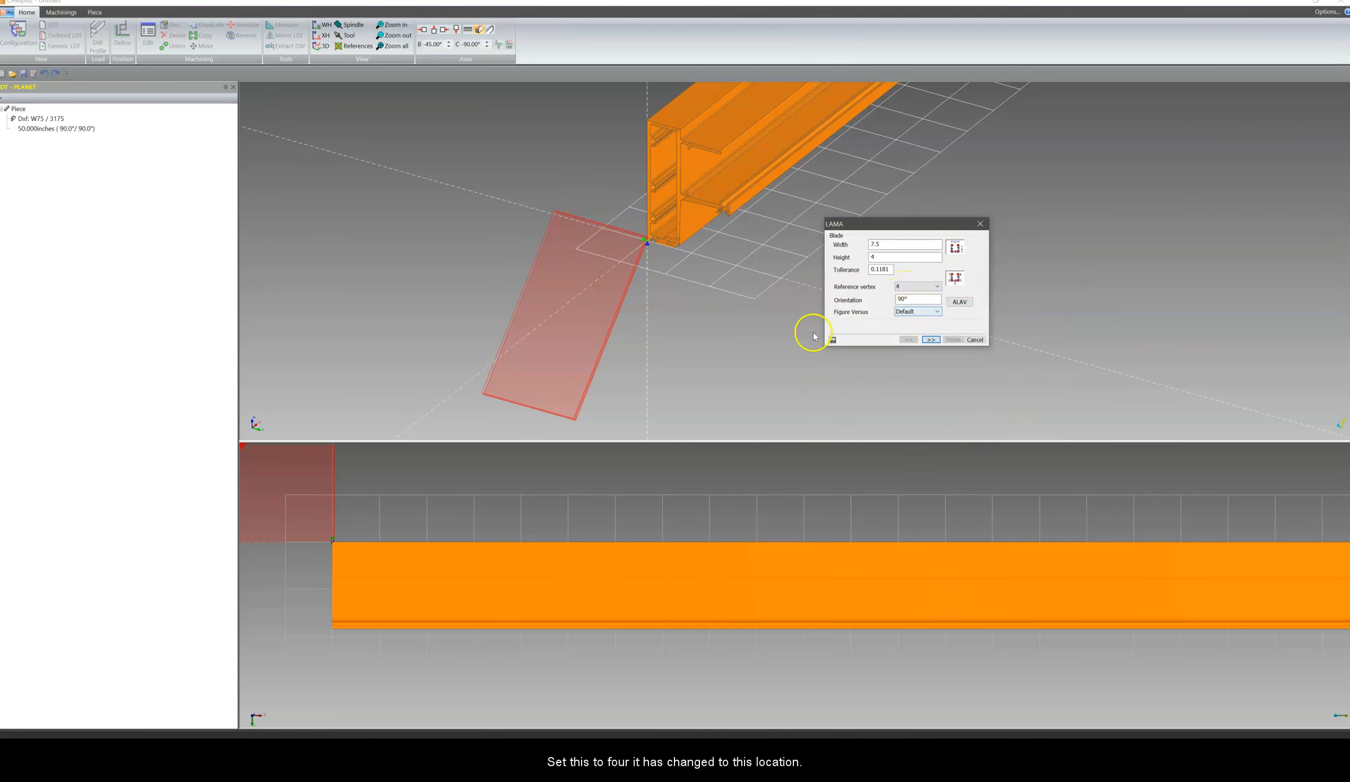
click(929, 340)
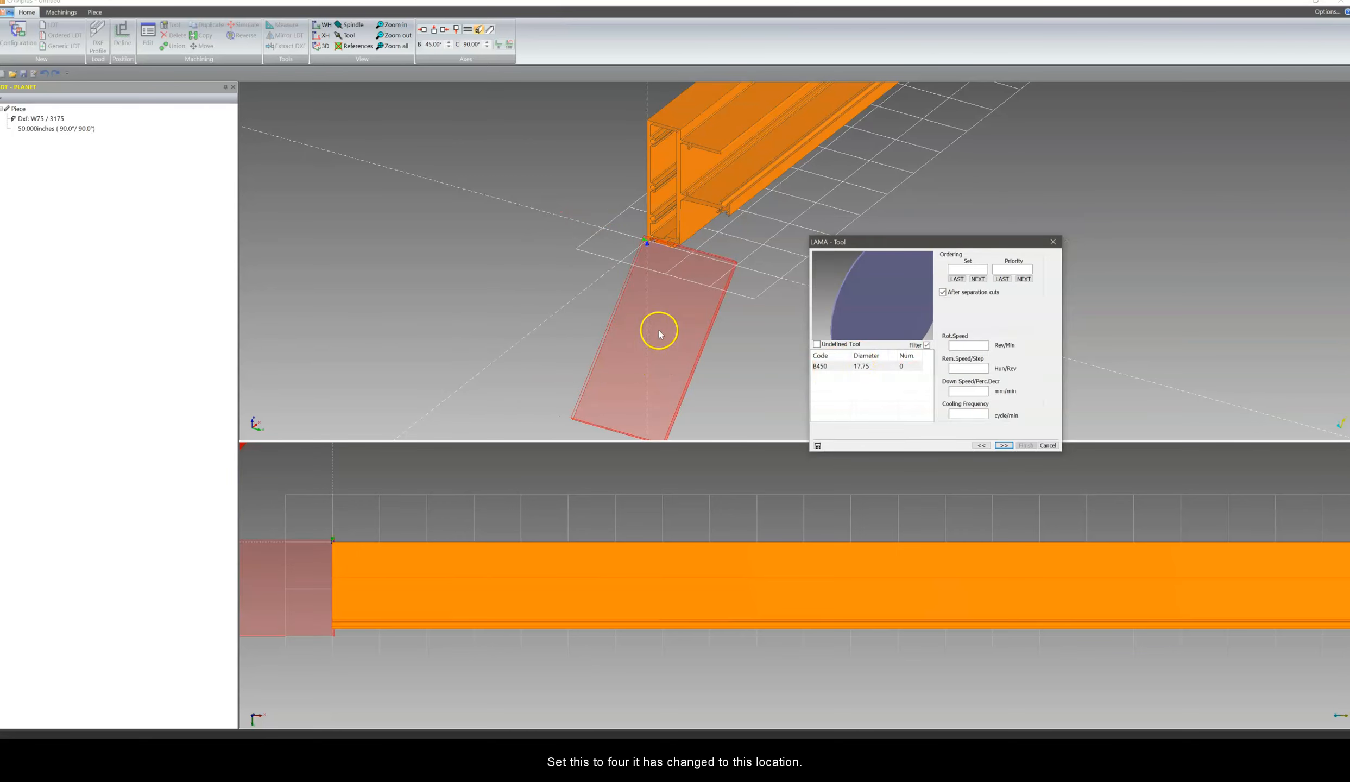
middle_drag(585, 266, 586, 240)
Step: Restore the blade's reference vertex to 1 and refresh the figure preview on the tool page
click(981, 445)
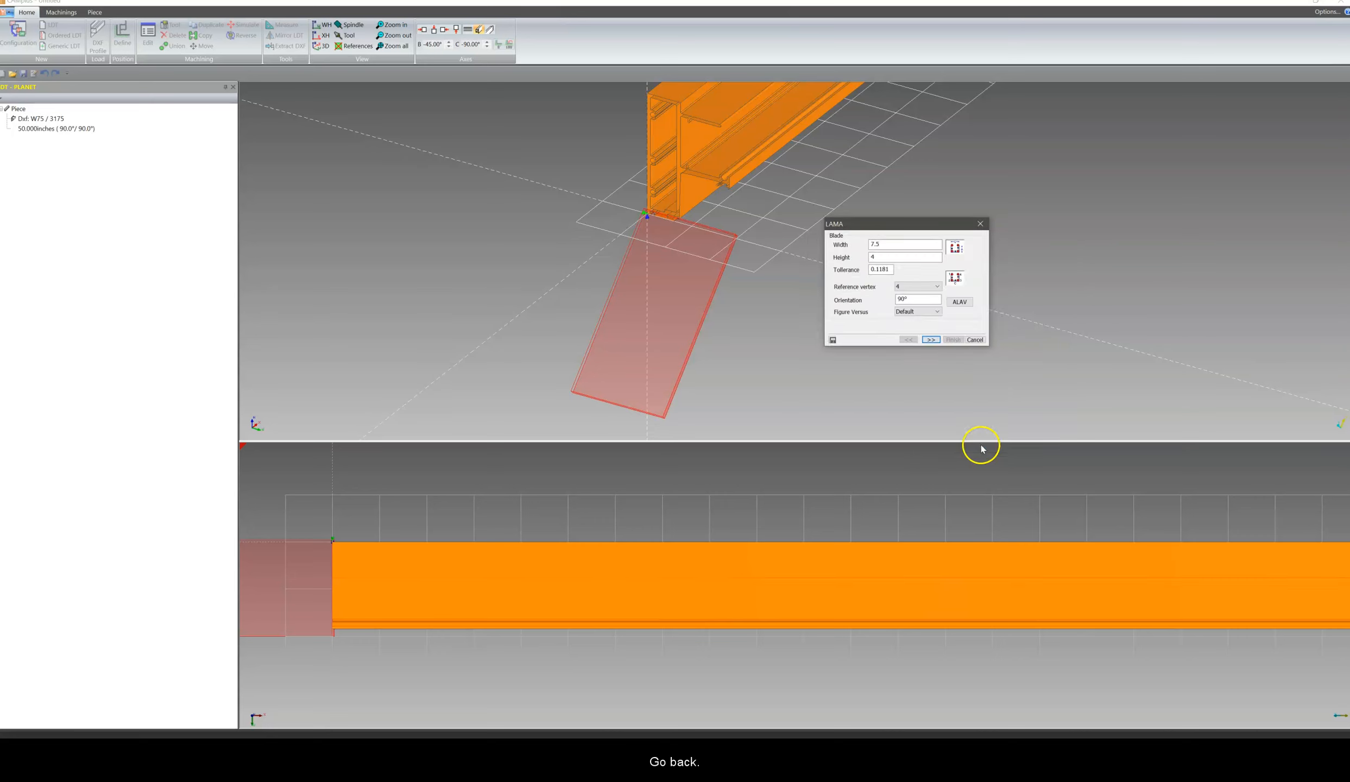
click(913, 291)
click(912, 294)
click(926, 342)
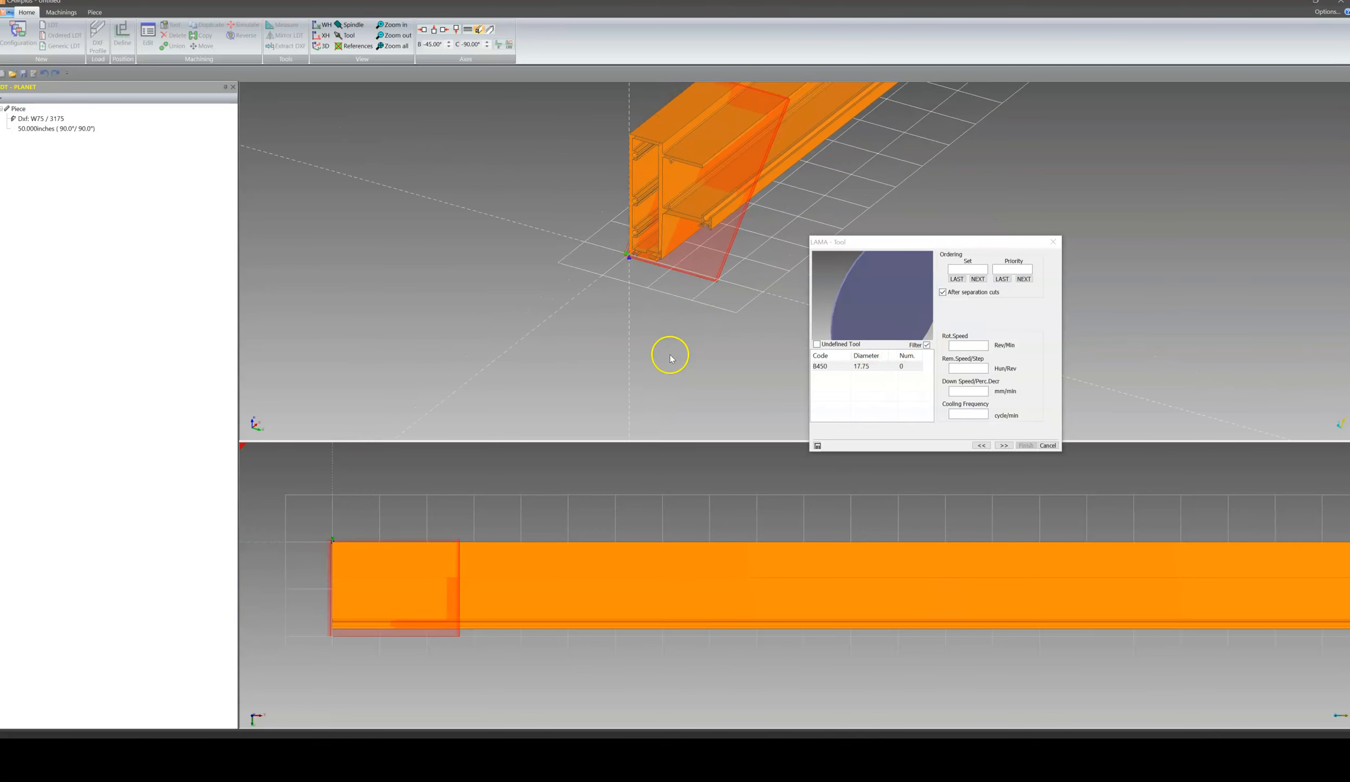
Step: Check the cut plane's coverage of the profile, keep W, H and X at 0 in, accept the Z values, and finish the blade machining
click(1003, 445)
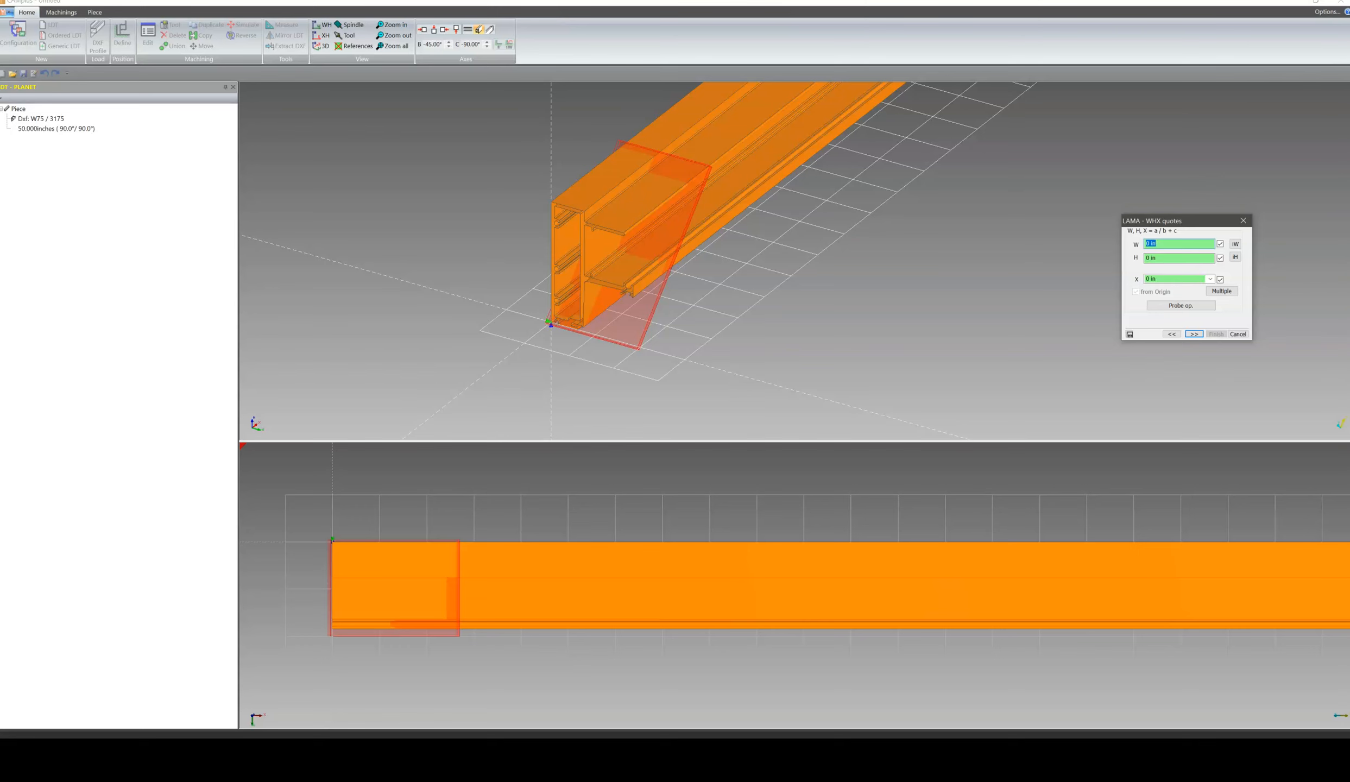
click(39, 699)
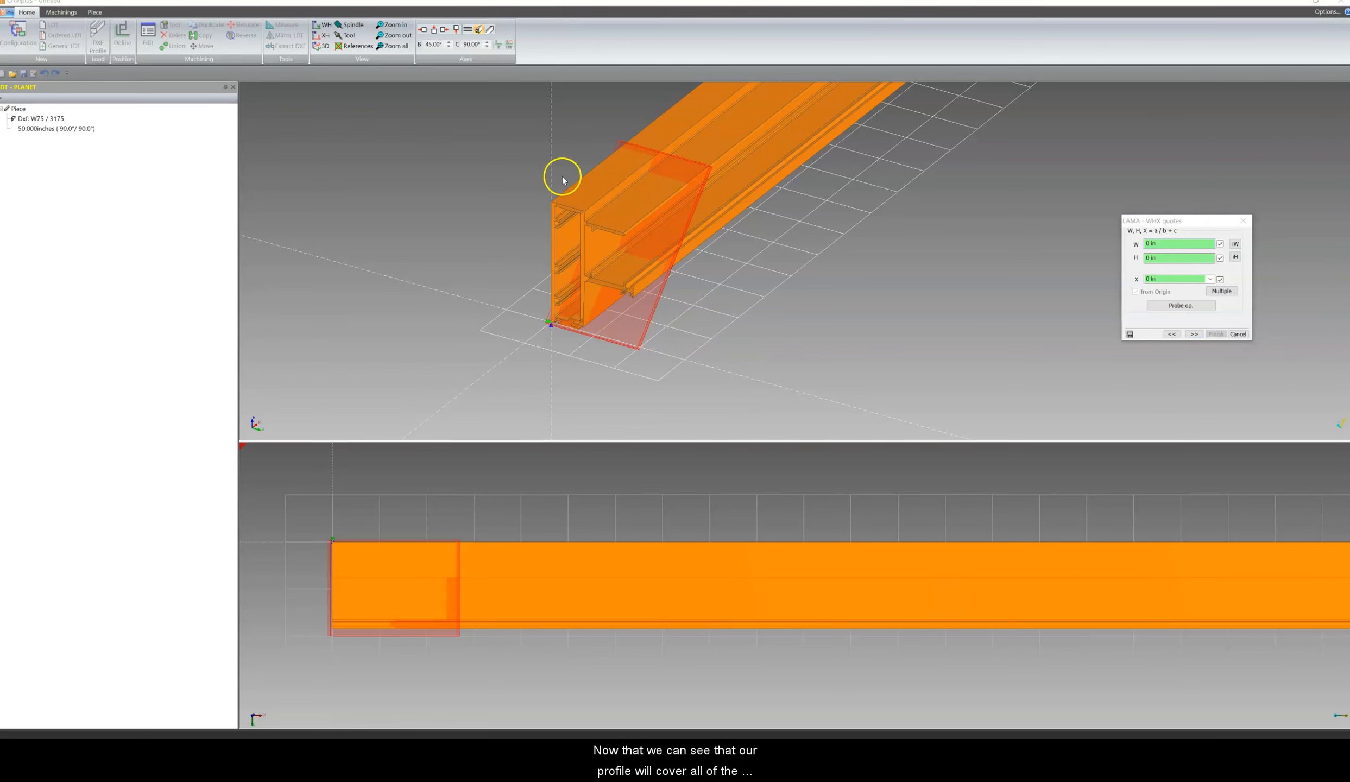
mouse_move(762, 317)
middle_down()
mouse_move(802, 277)
mouse_move(746, 297)
middle_up()
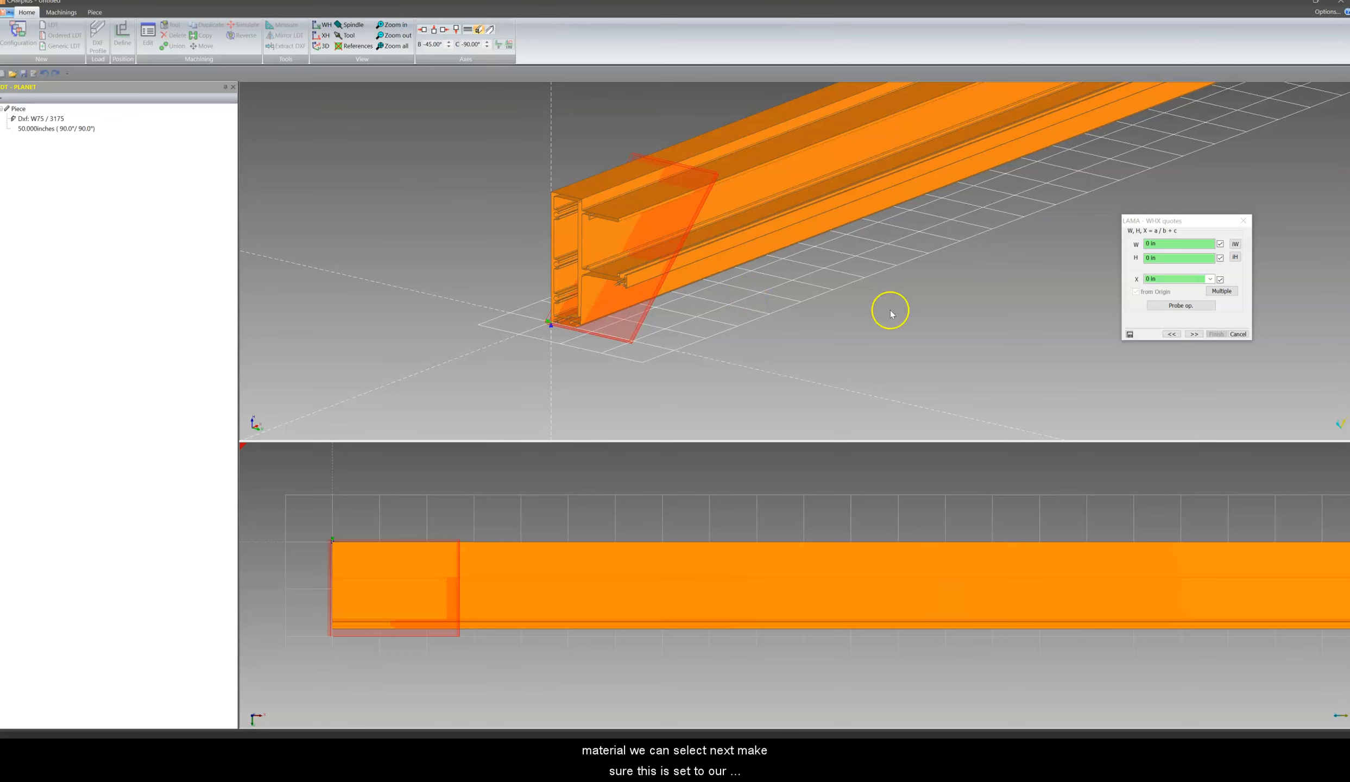
click(1194, 335)
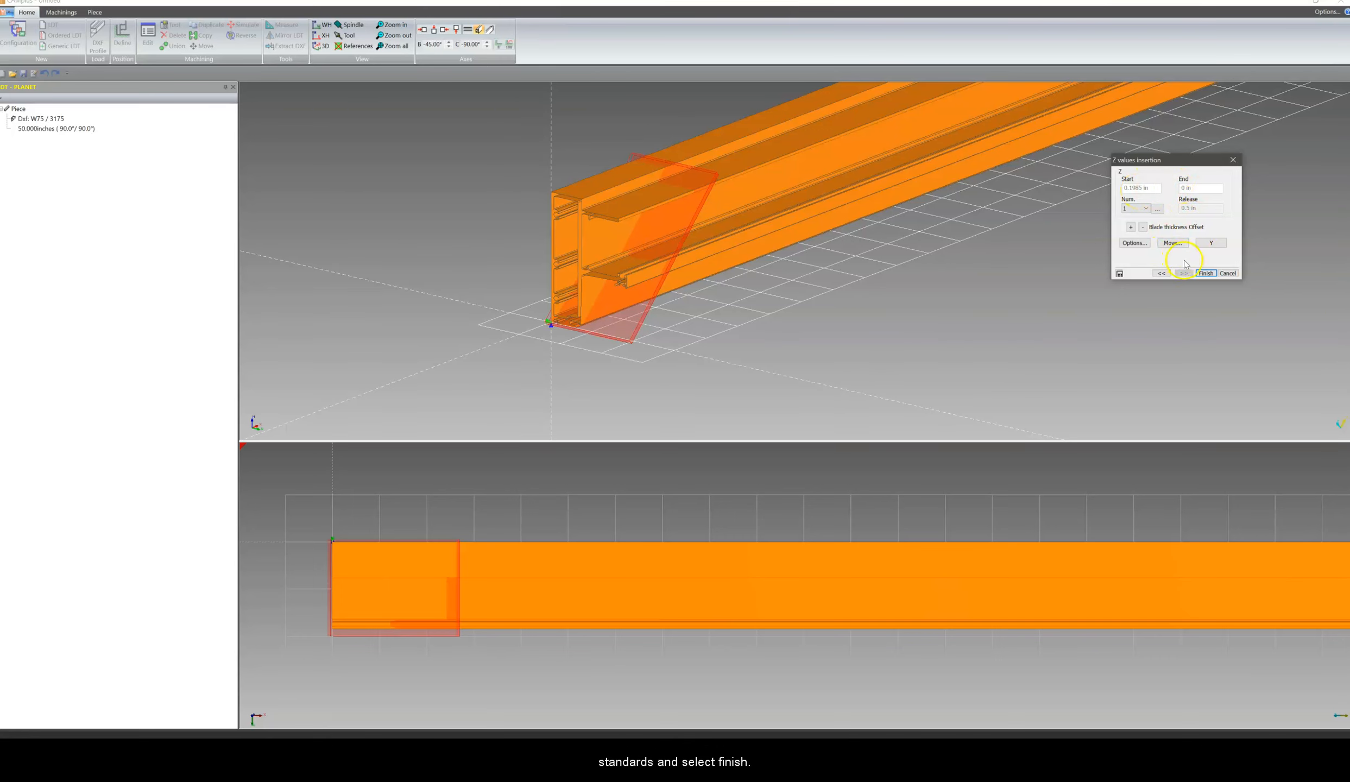
click(1206, 274)
click(914, 340)
click(666, 254)
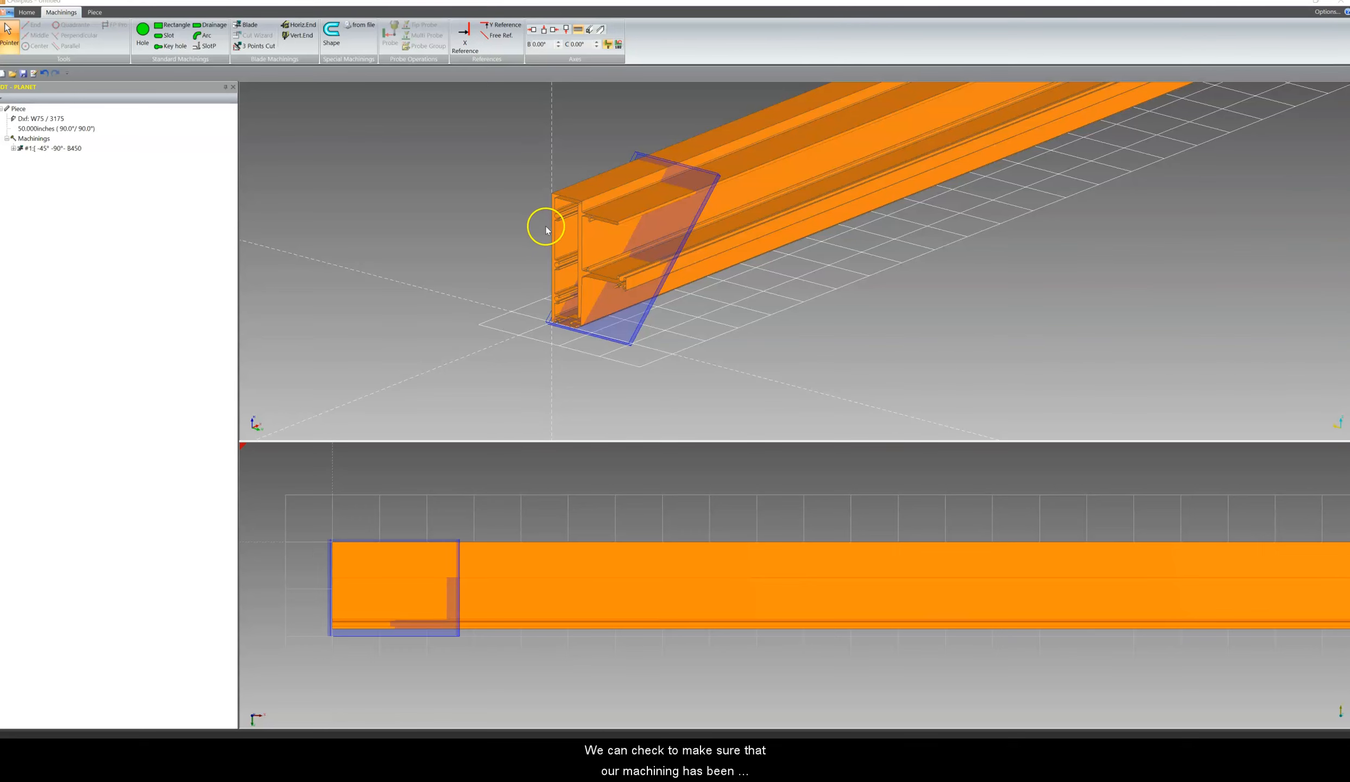
Step: Set the piece's first Sx end angle to 45 and compare the mitered end with the blade plane from the side
click(95, 14)
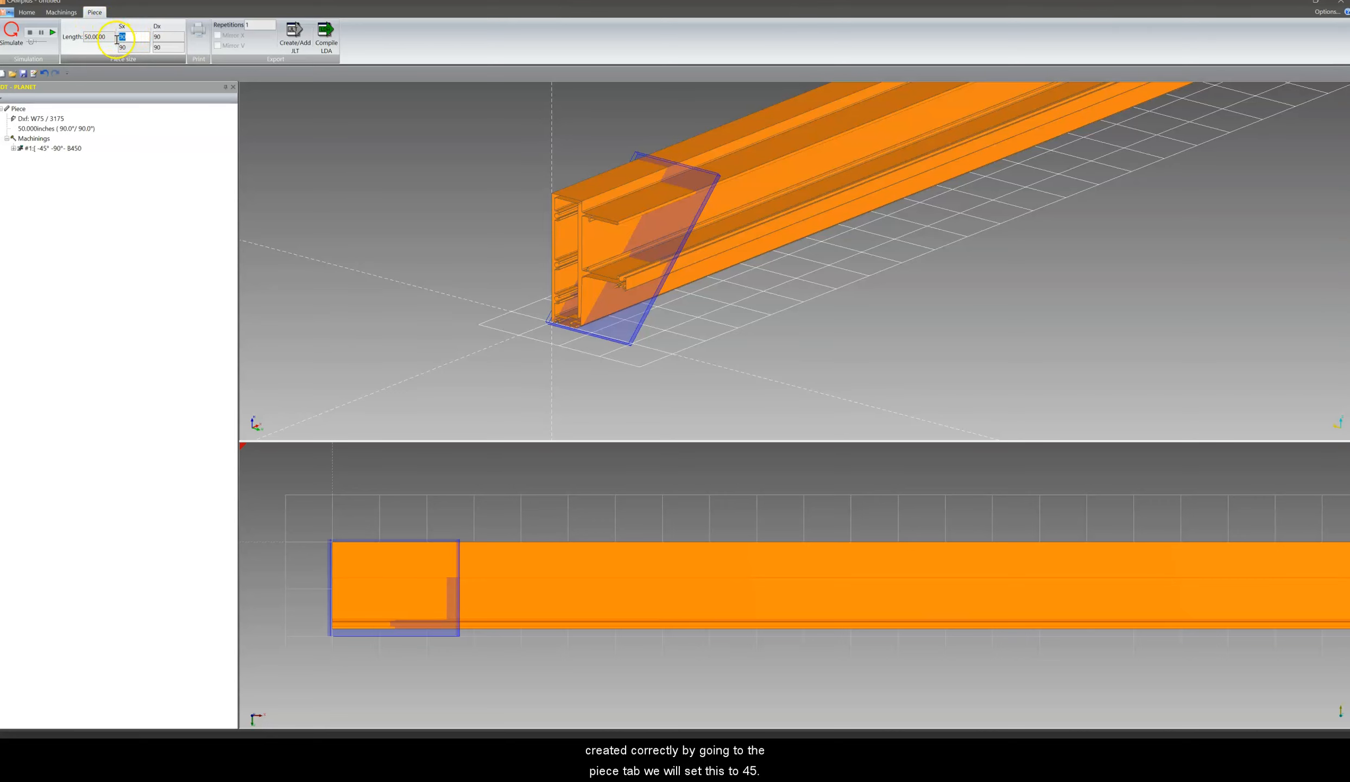
text(45)
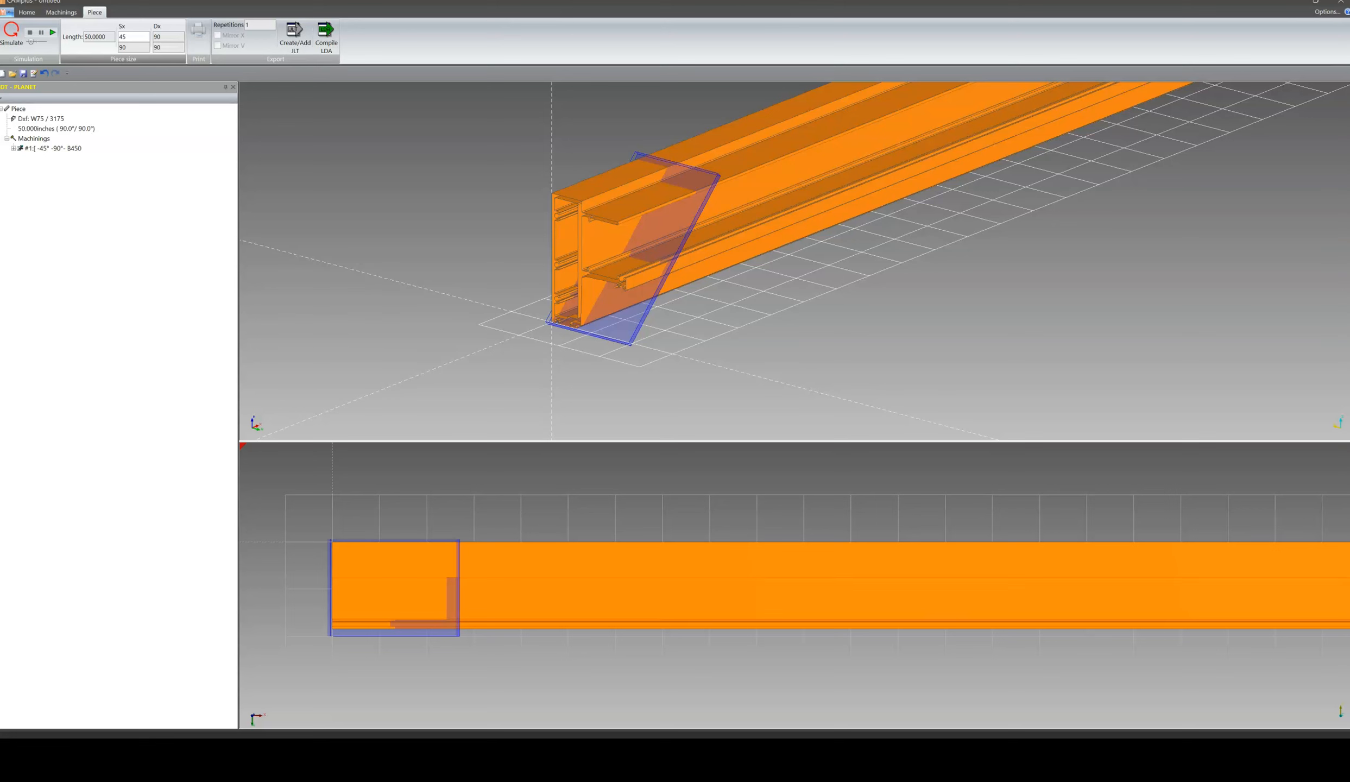
key(Return)
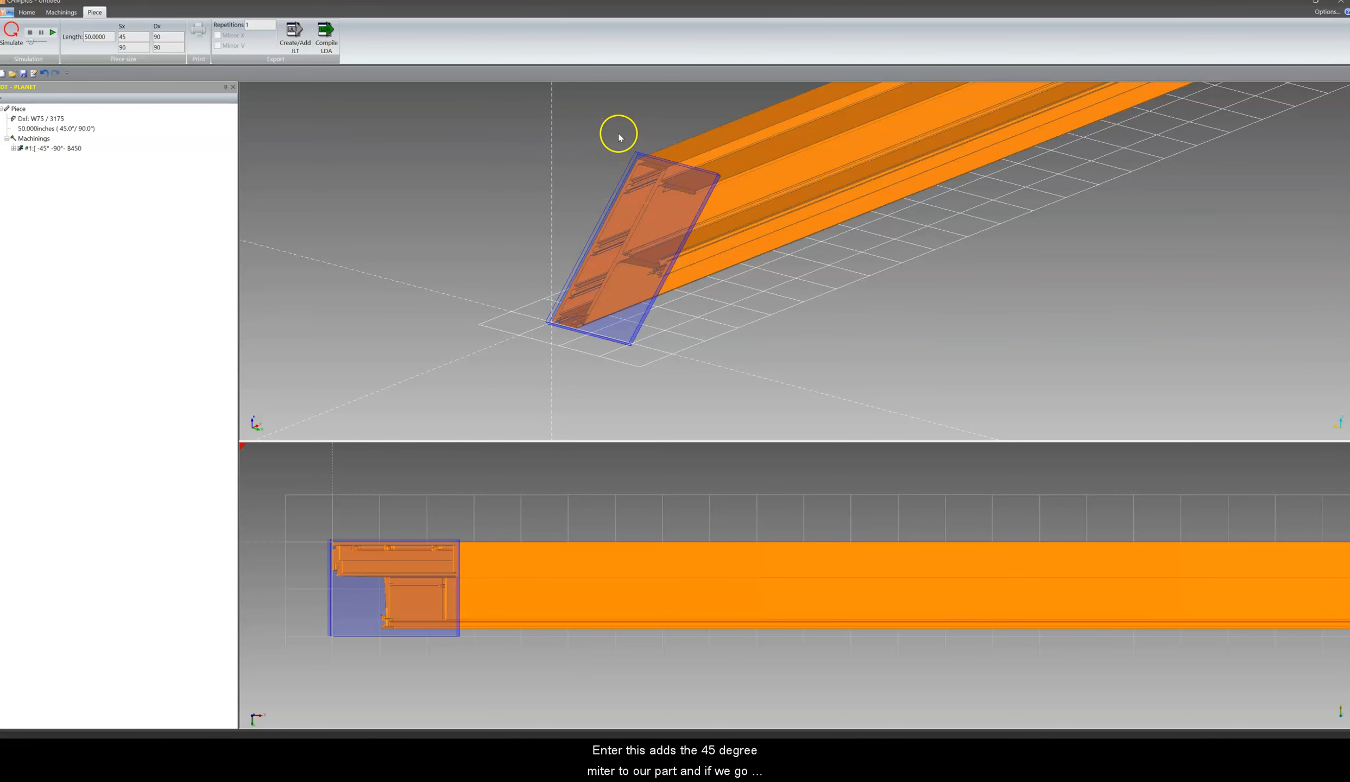
middle_drag(617, 133, 590, 148)
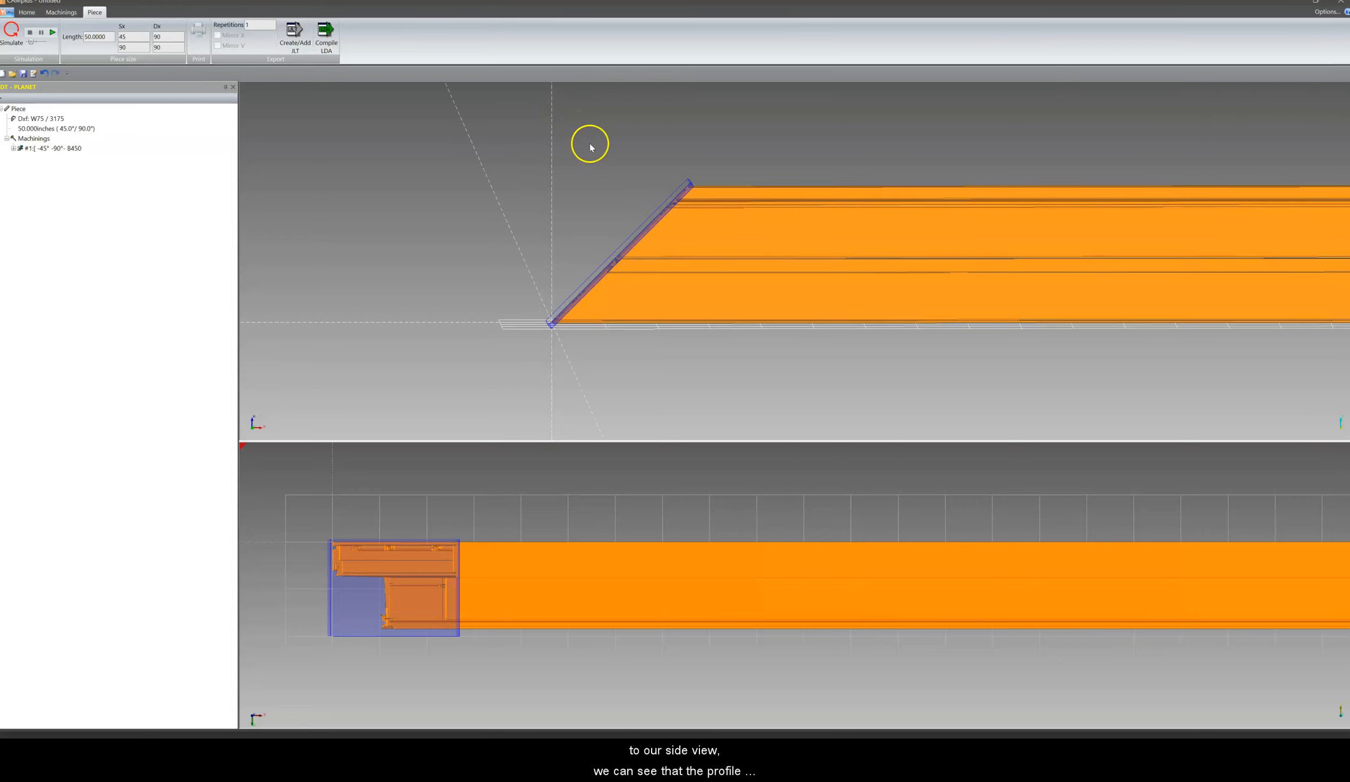
middle_drag(616, 207, 570, 195)
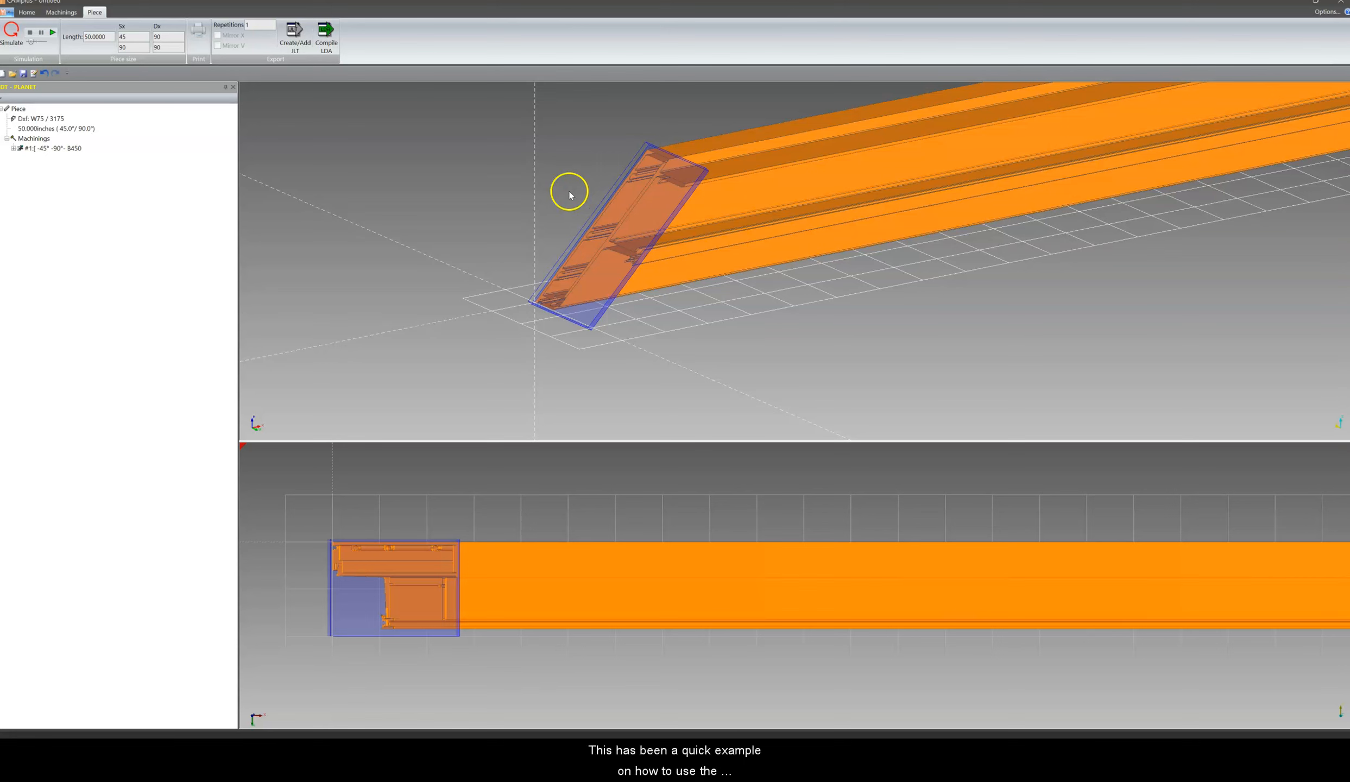